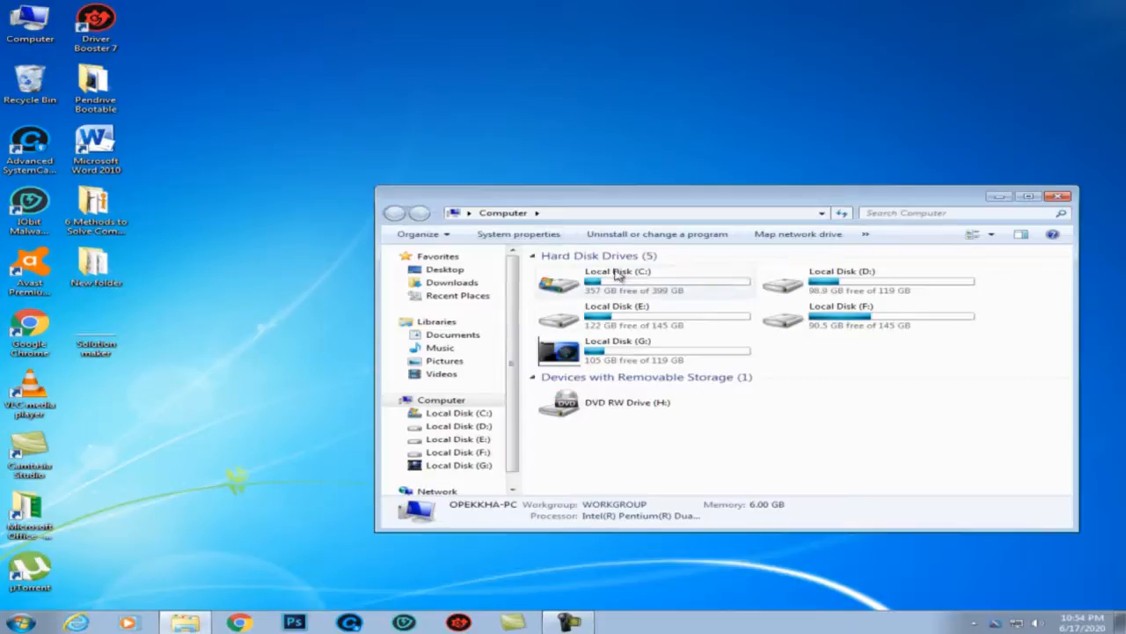
Look over the icons of the local disks in the Computer window, including drives D, E and F, and close the window.
left_click(803, 290)
left_click(697, 322)
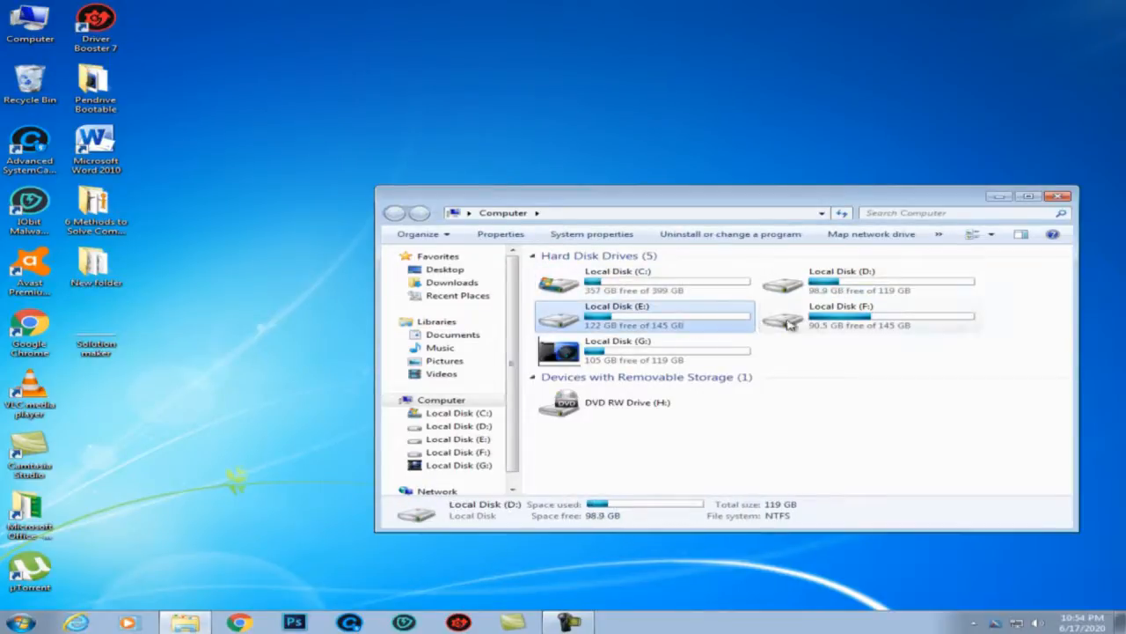
left_click(823, 321)
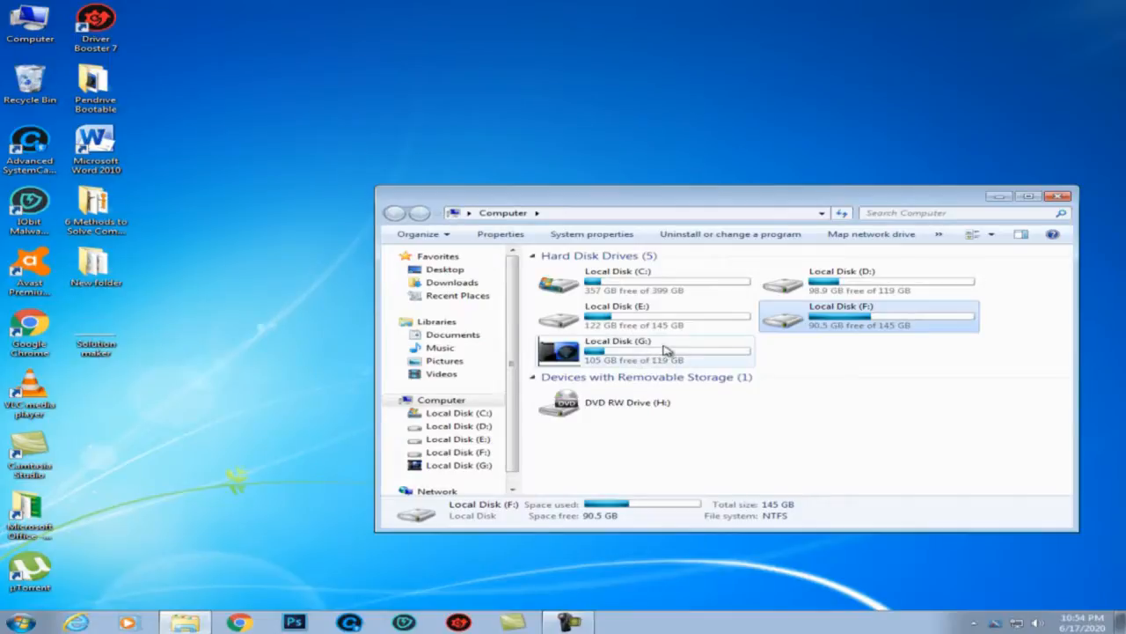
left_click(1063, 200)
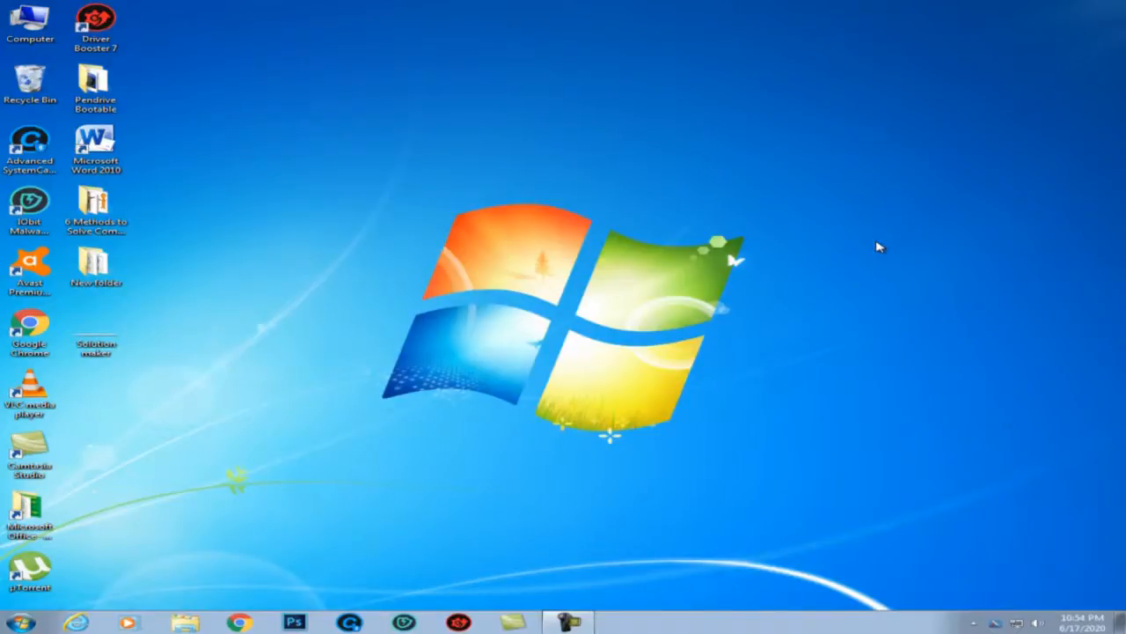
Search for regedit and open the Registry Editor.
key("super")
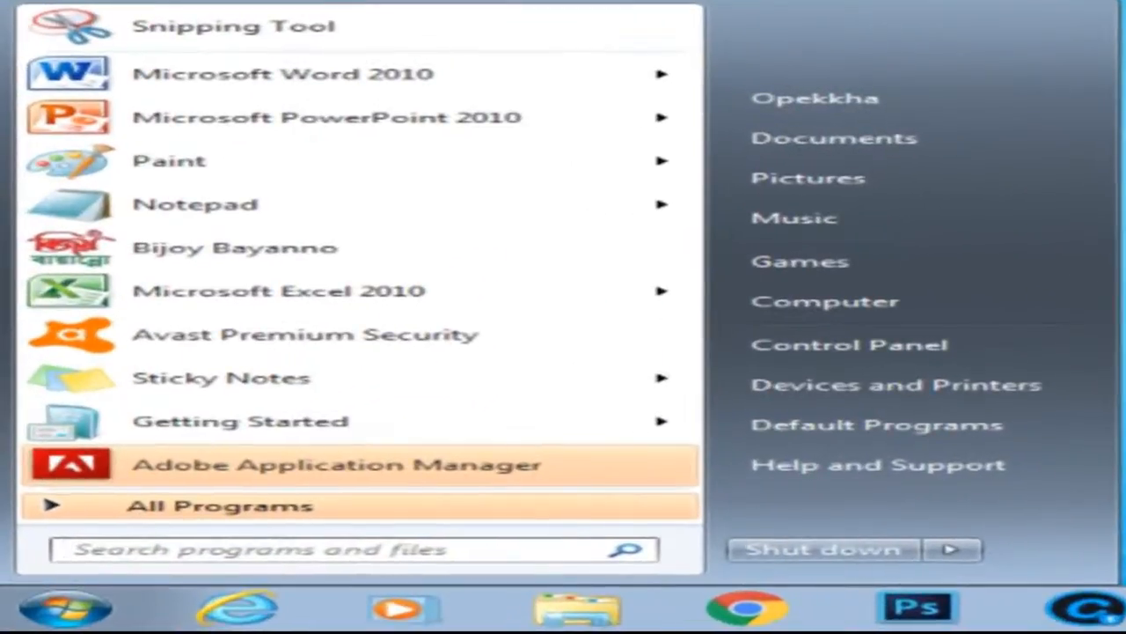
type("regedit")
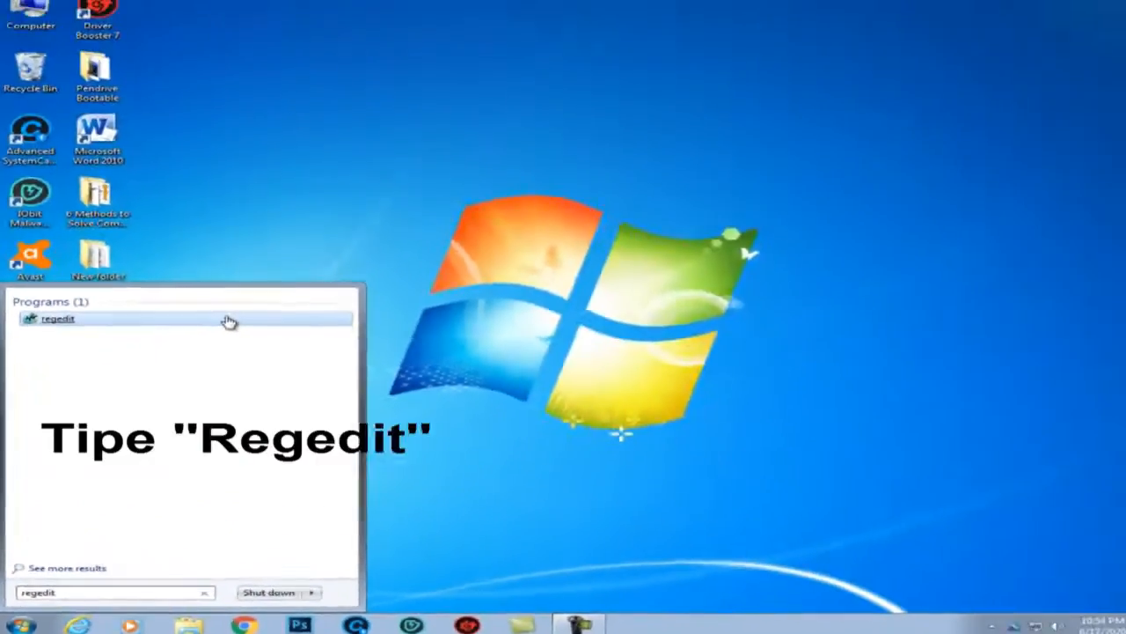
left_click(687, 59)
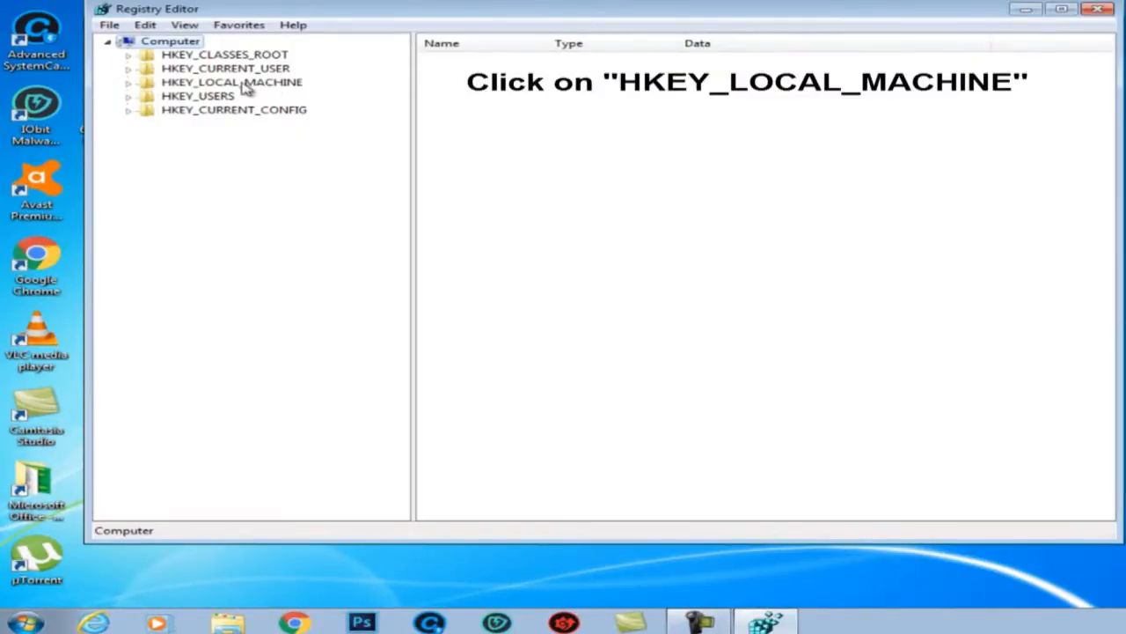
Expand the registry tree down to HKEY_LOCAL_MACHINE\SOFTWARE\Microsoft\Windows\CurrentVersion\Explorer\DriveIcons and show its subkeys.
left_click(128, 83)
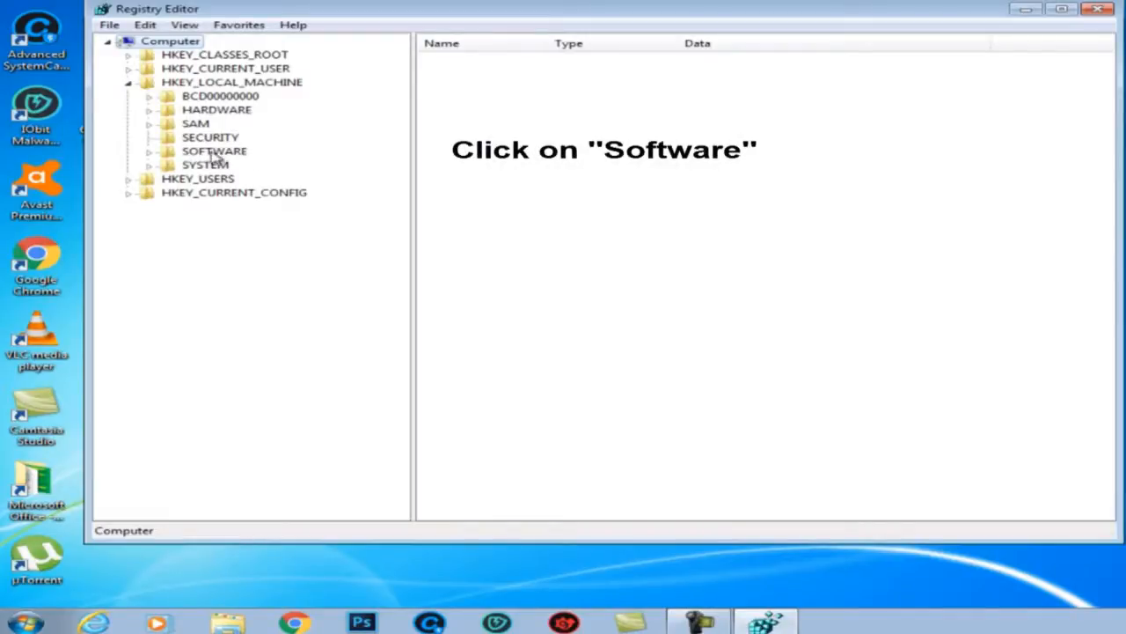
left_click(149, 152)
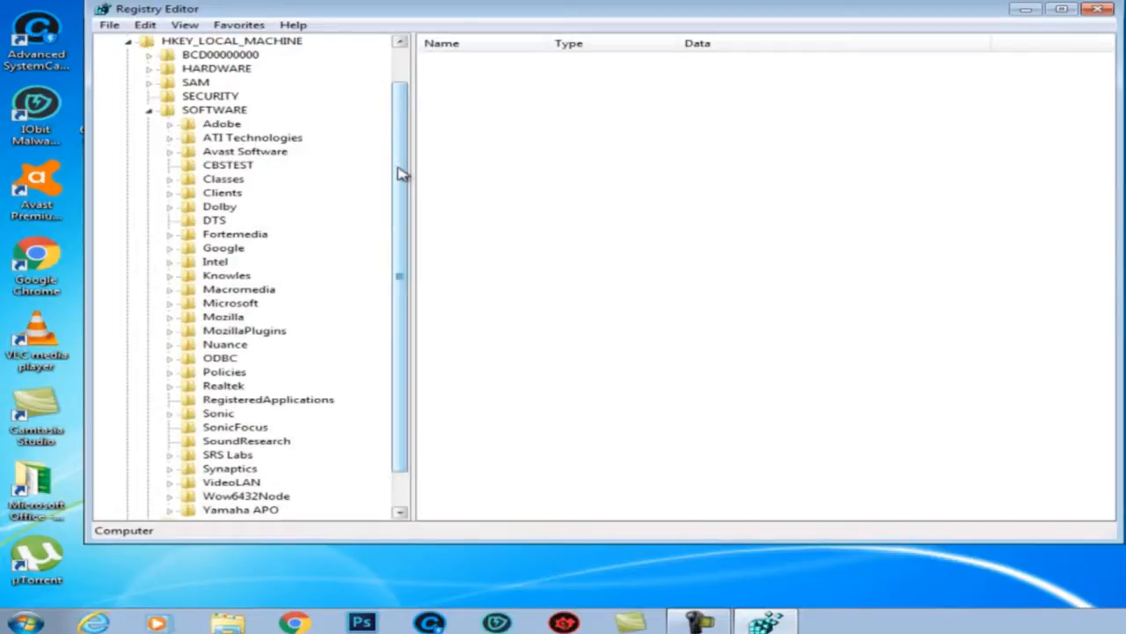
left_click_drag(403, 172, 411, 220)
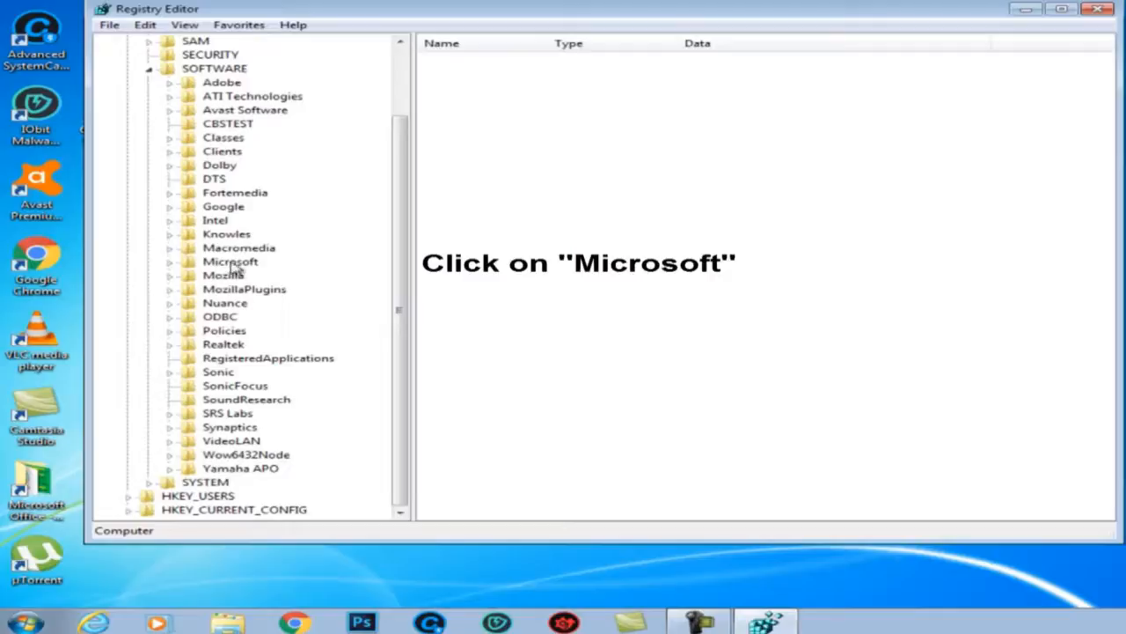
left_click(170, 263)
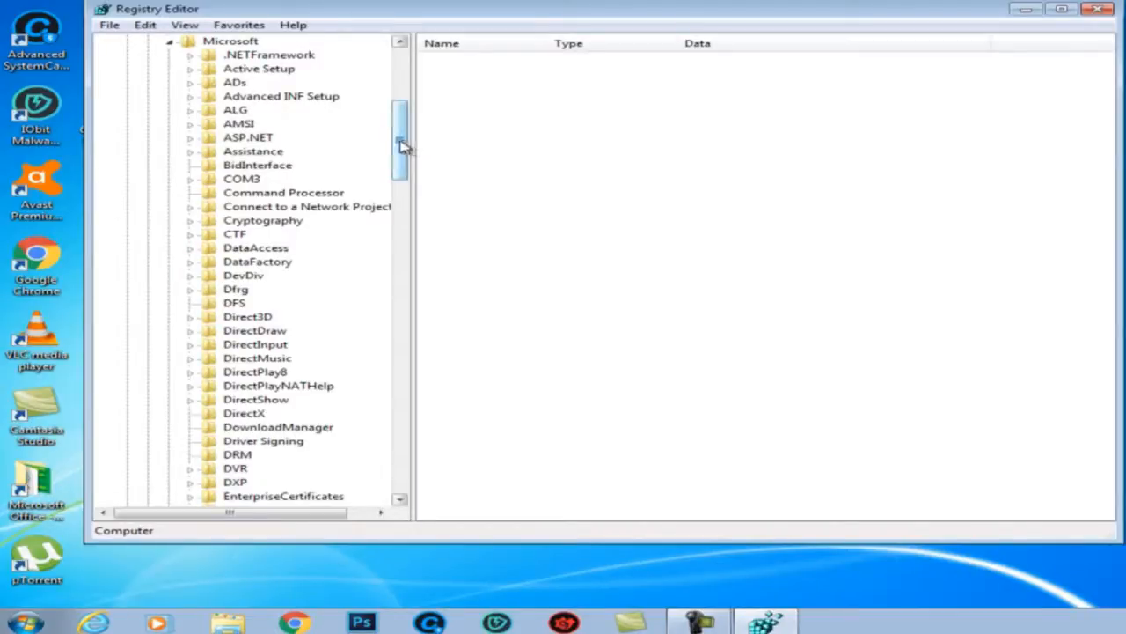
left_click_drag(401, 145, 403, 398)
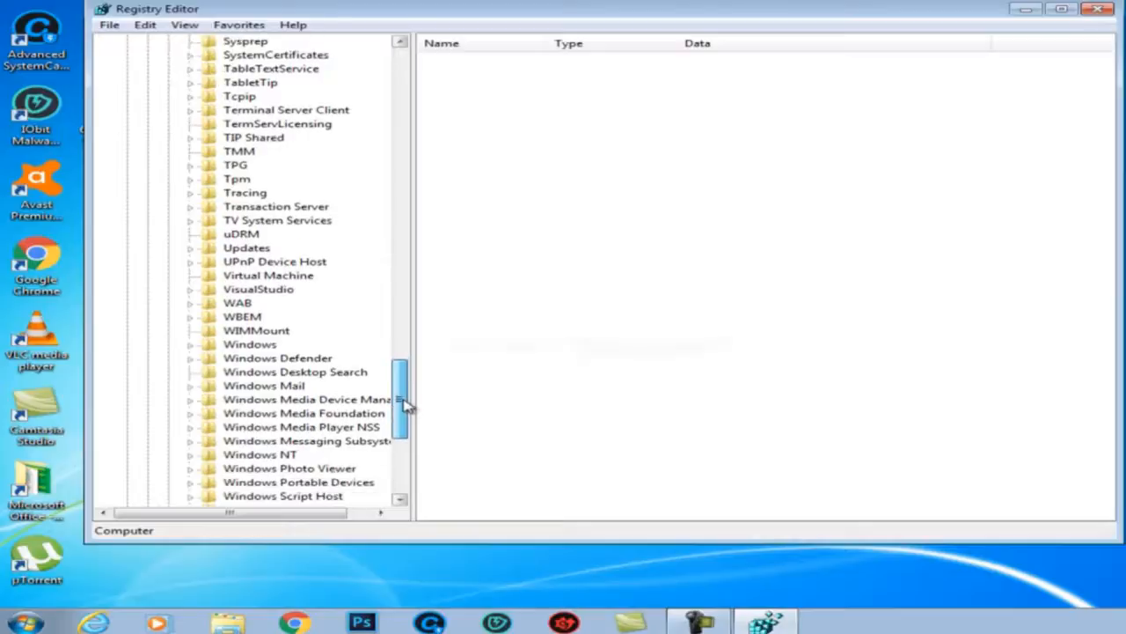
left_click(193, 348)
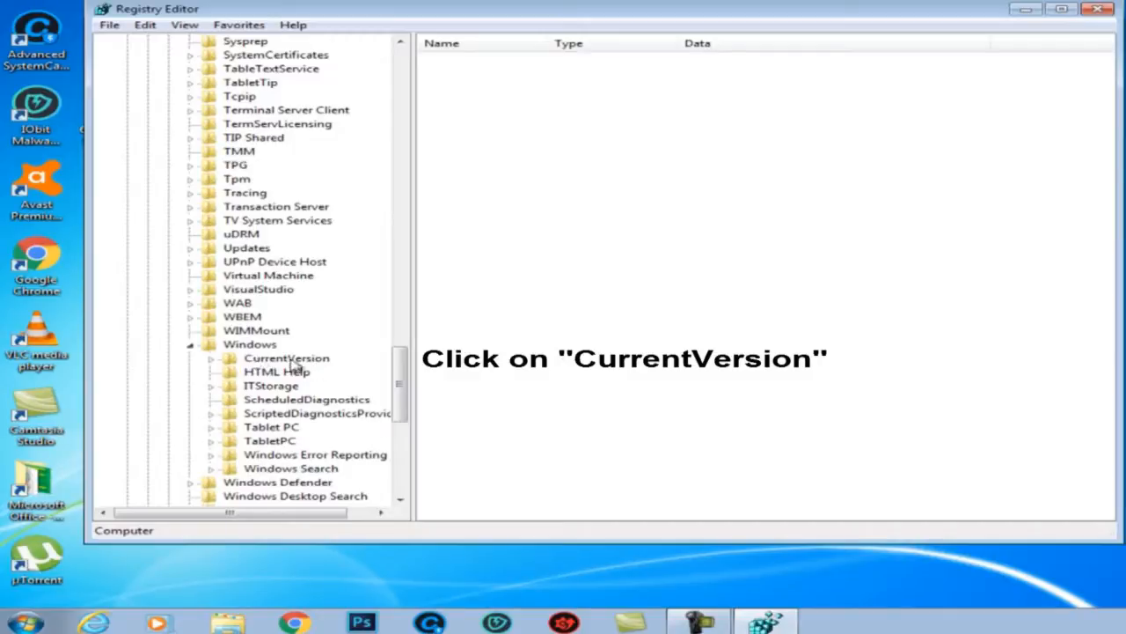
left_click(212, 360)
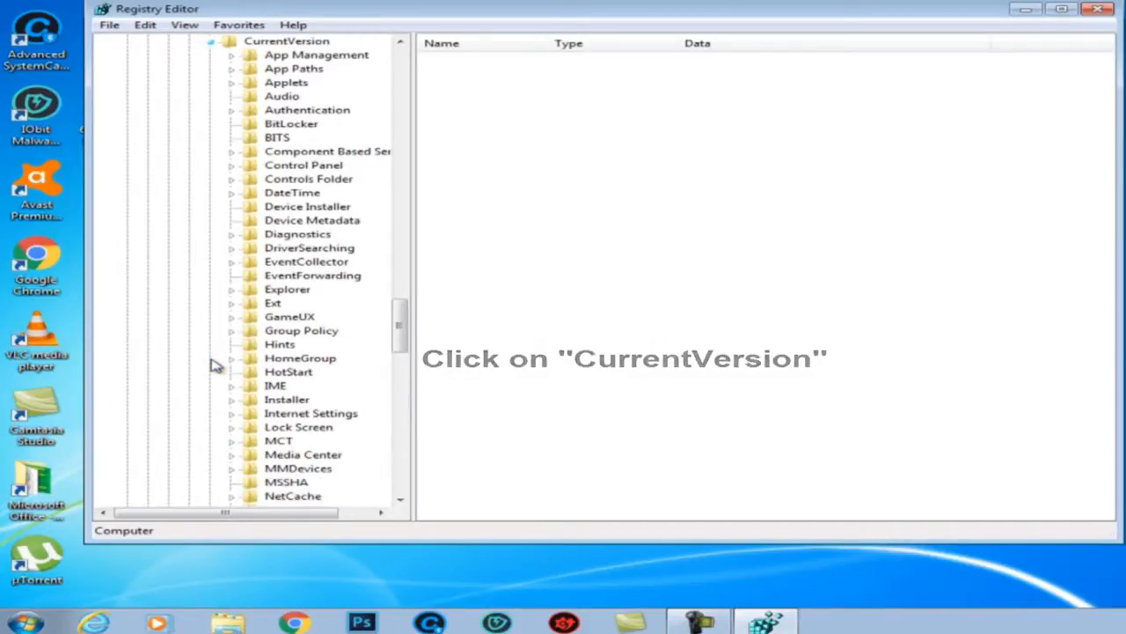
left_click(231, 290)
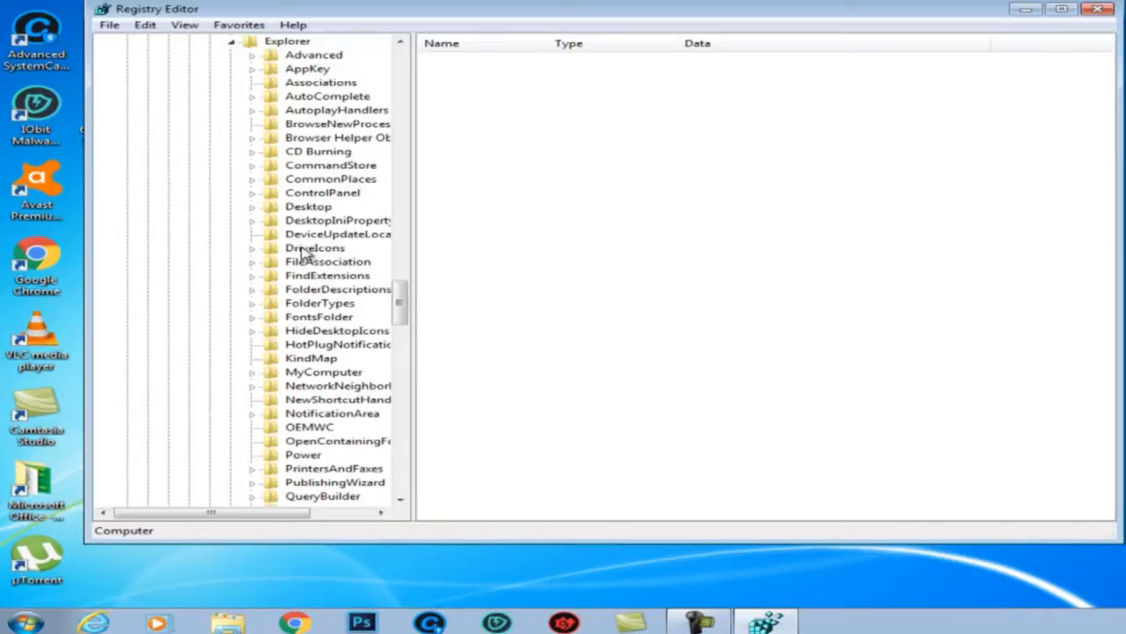
left_click(252, 248)
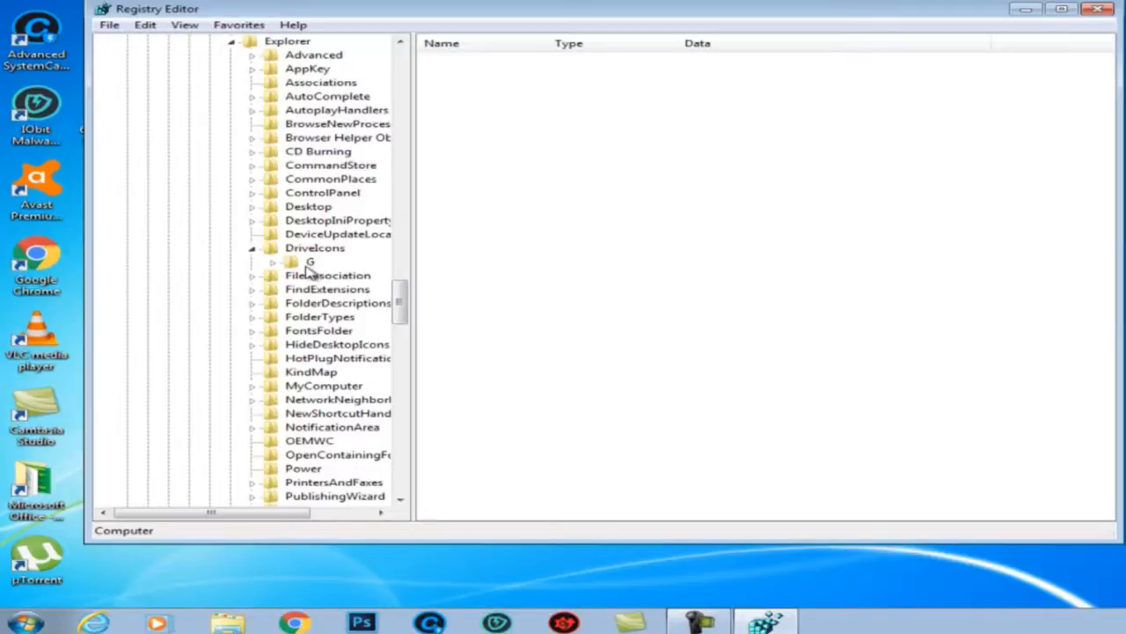
Open a Computer window for comparison and permanently delete the G subkey under DriveIcons in the registry.
key("super+e")
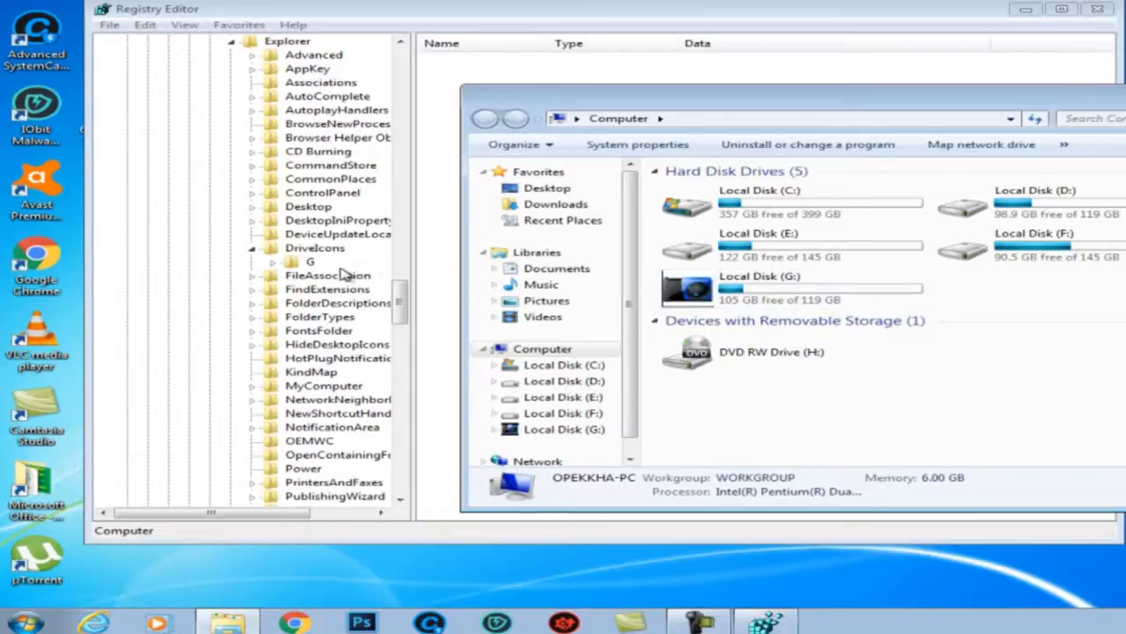
left_click(309, 264)
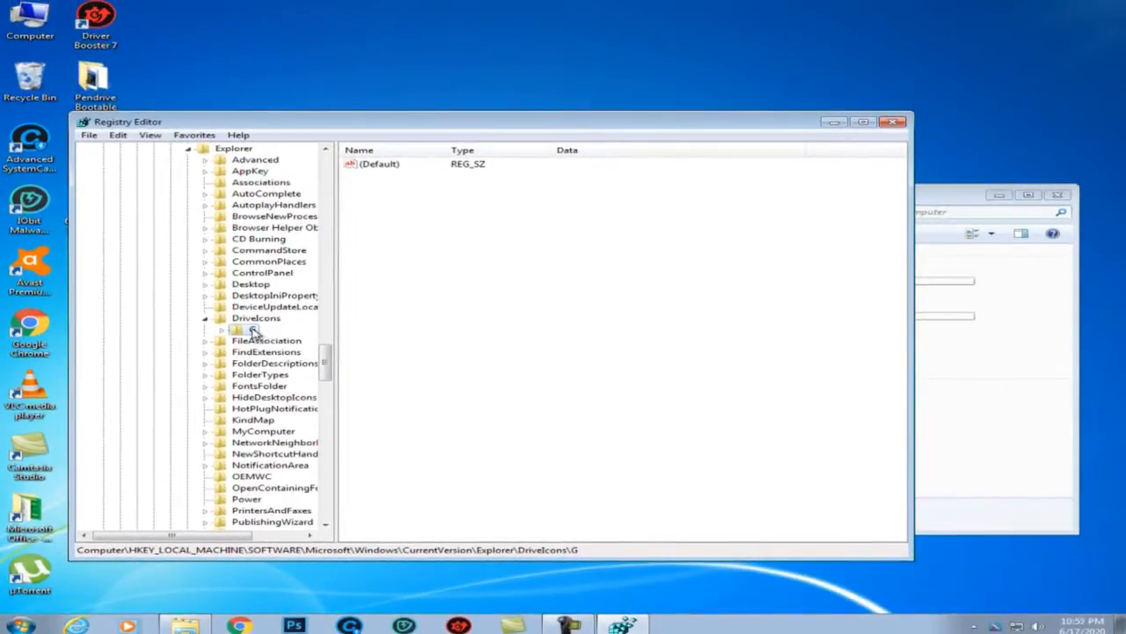
right_click(254, 330)
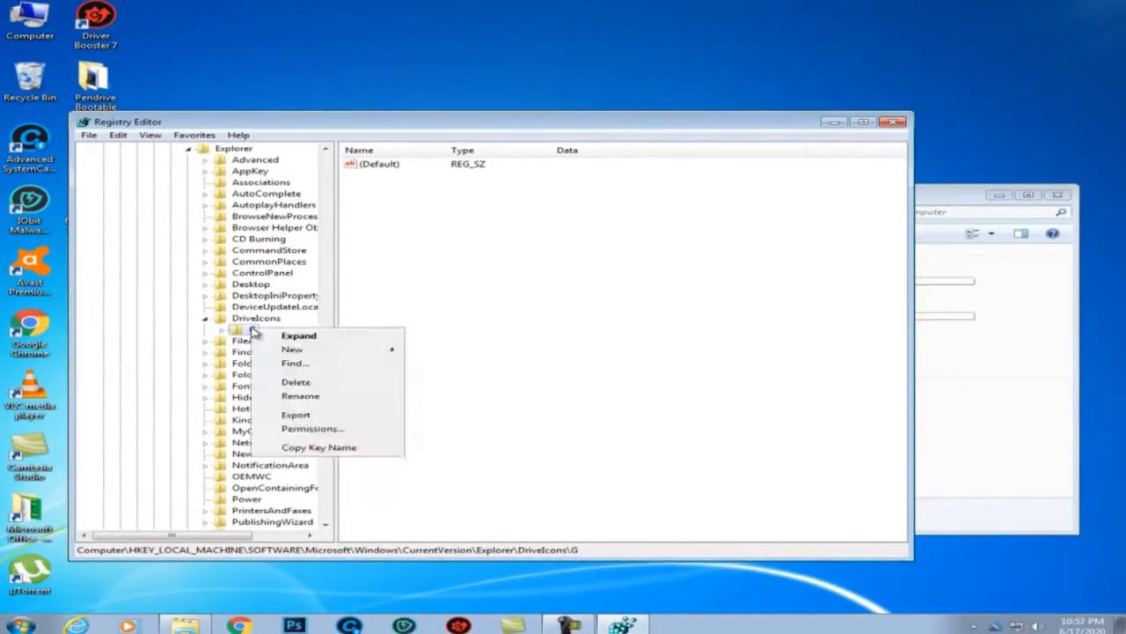
left_click(295, 384)
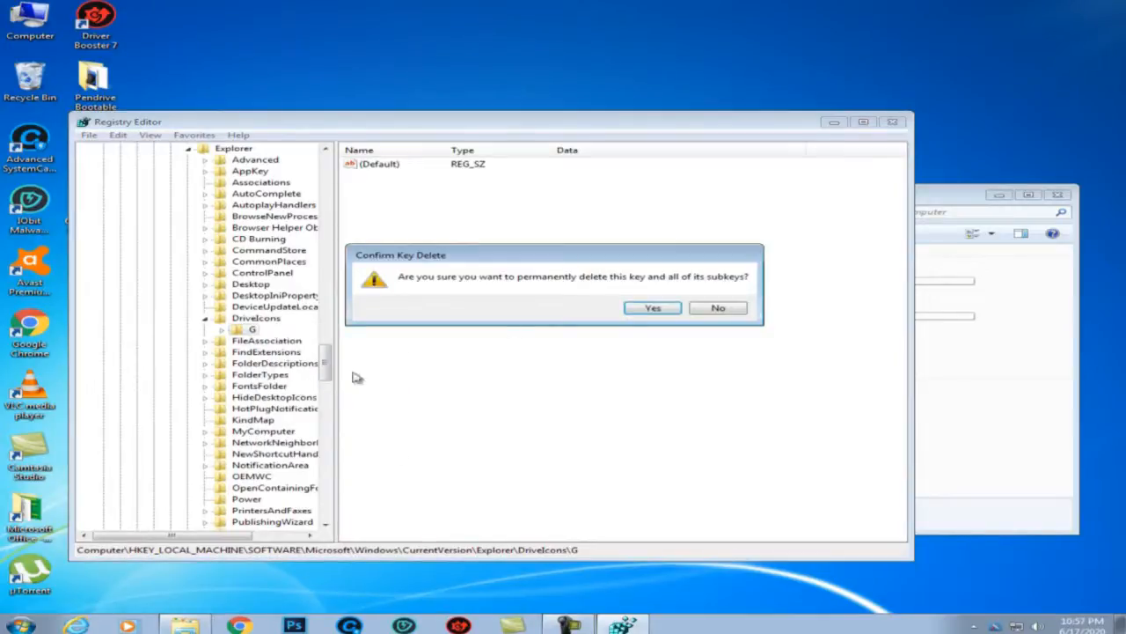
left_click(652, 308)
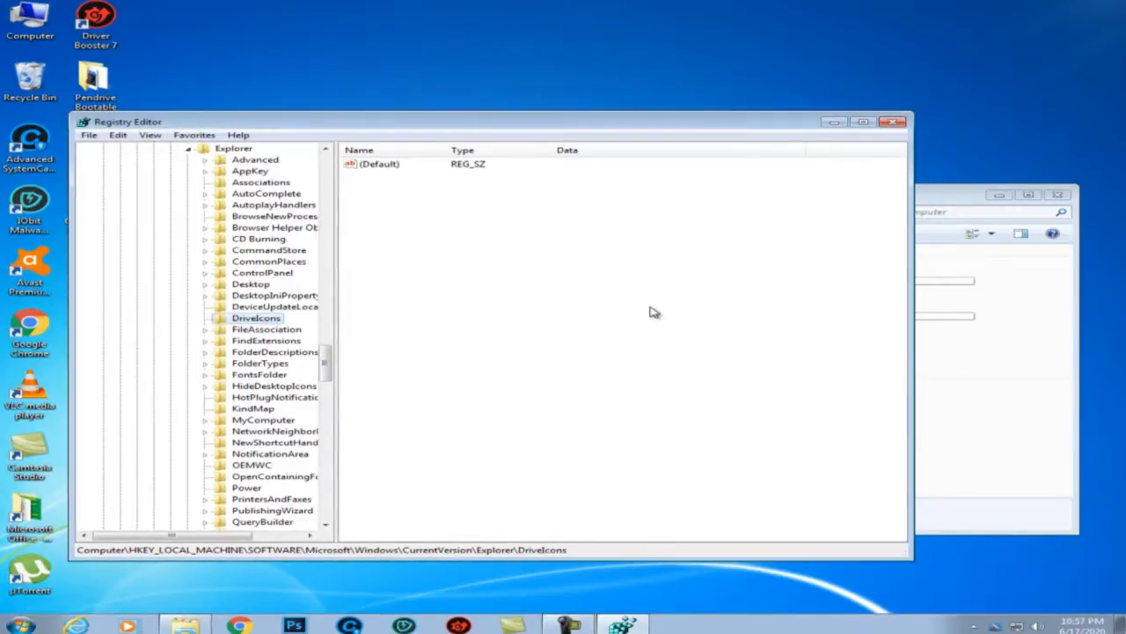
Switch to the Computer window and refresh it to check the icon of drive G.
left_click(965, 395)
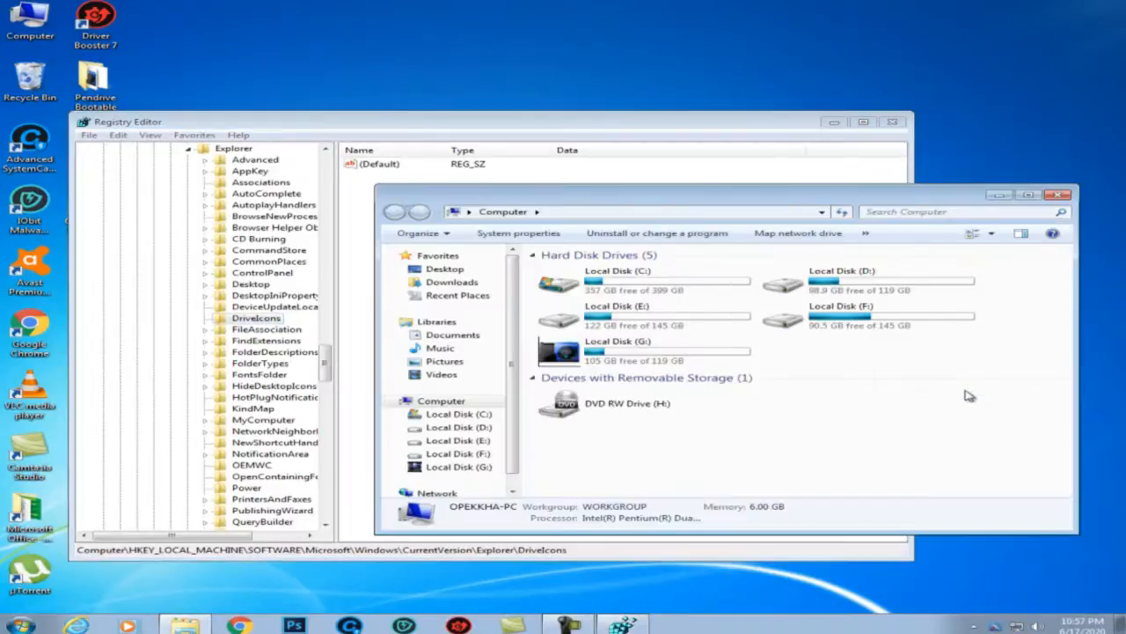
right_click(824, 403)
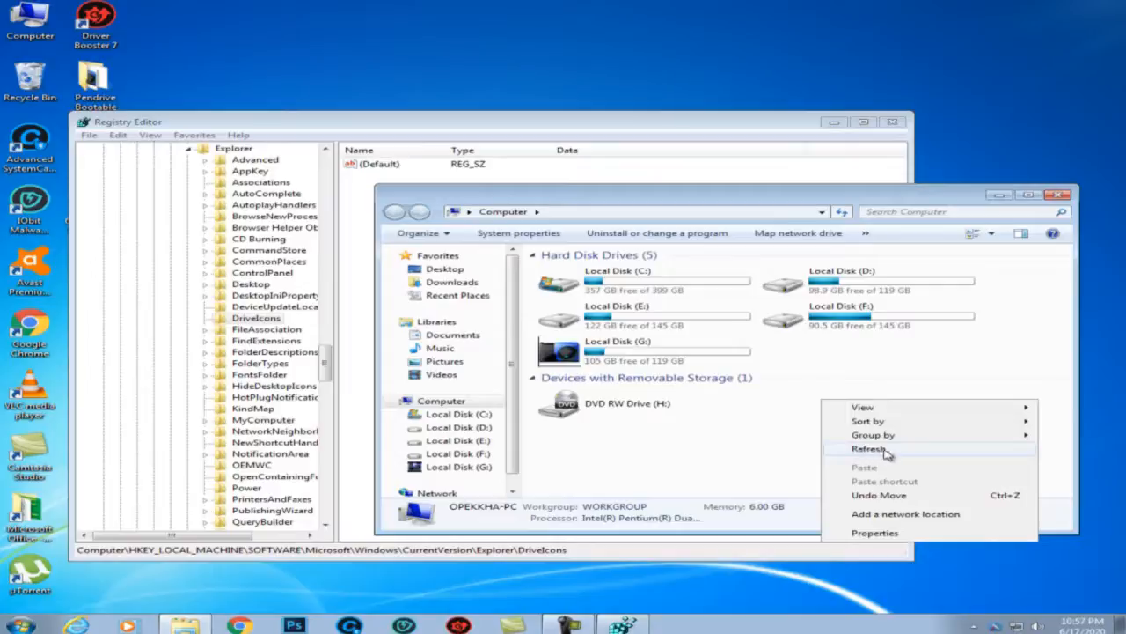
left_click(868, 450)
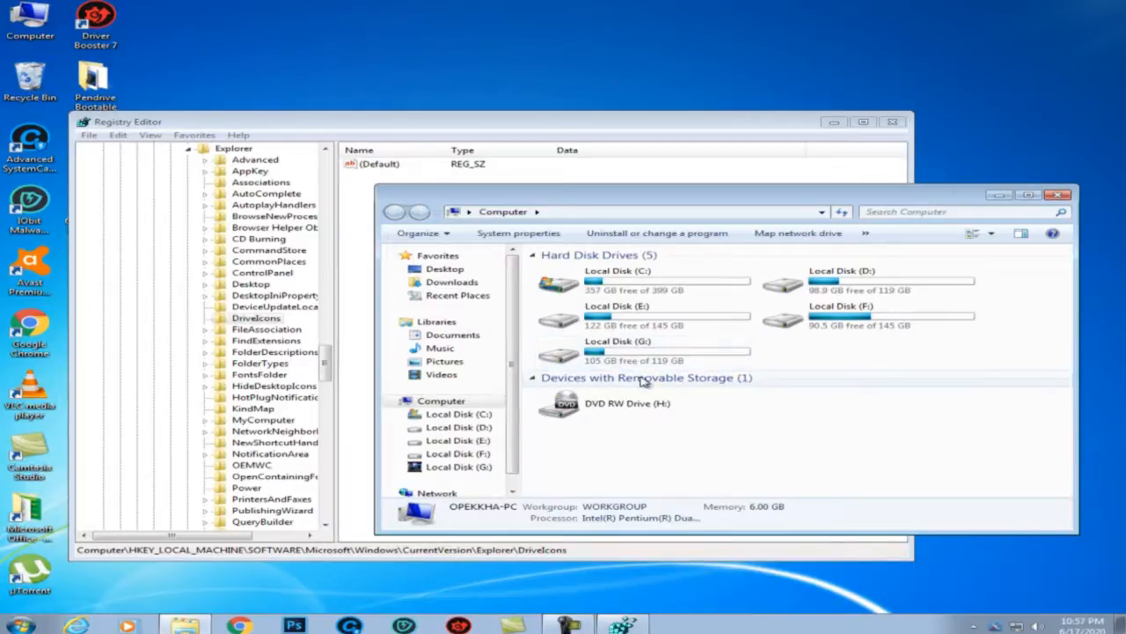
Return to the Registry Editor and create a new subkey named C under DriveIcons.
left_click(249, 322)
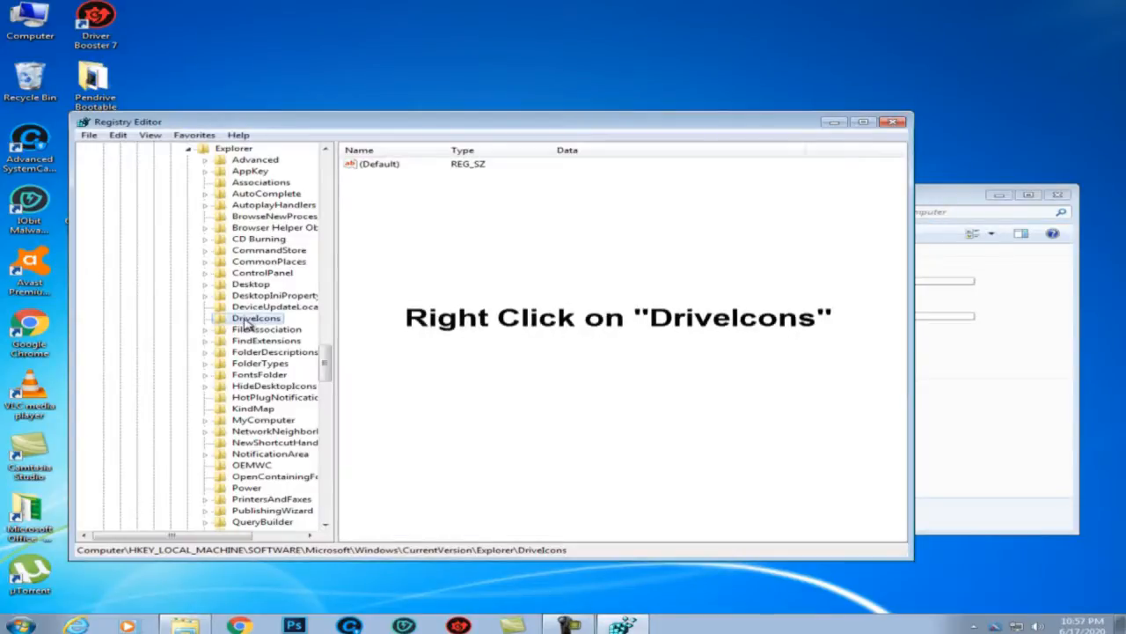
right_click(249, 322)
mouse_move(280, 344)
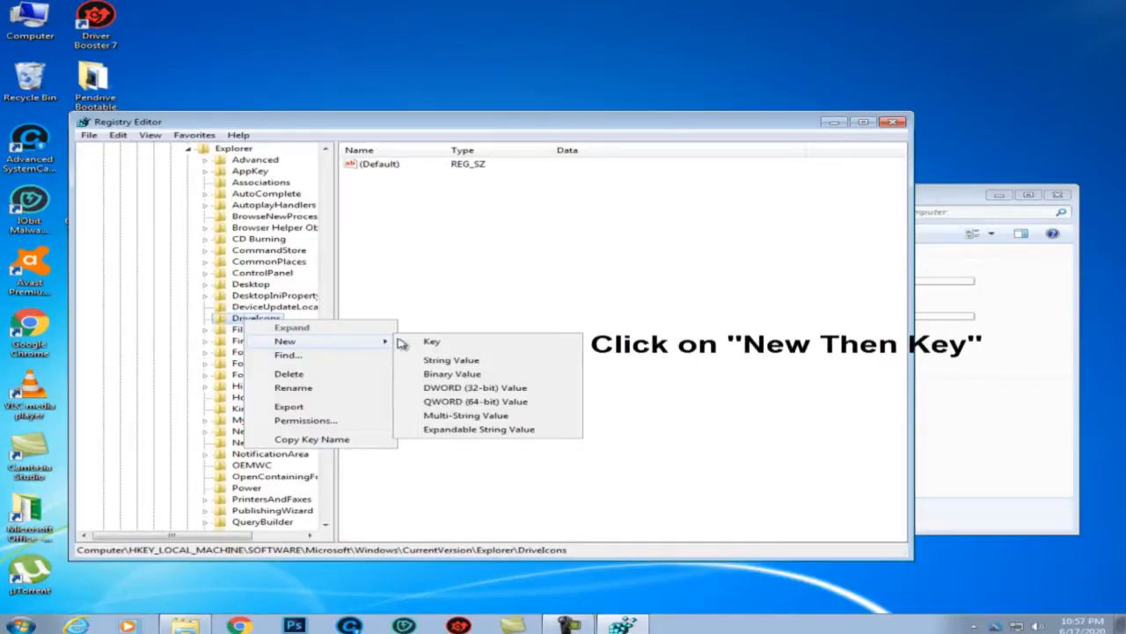
left_click(433, 343)
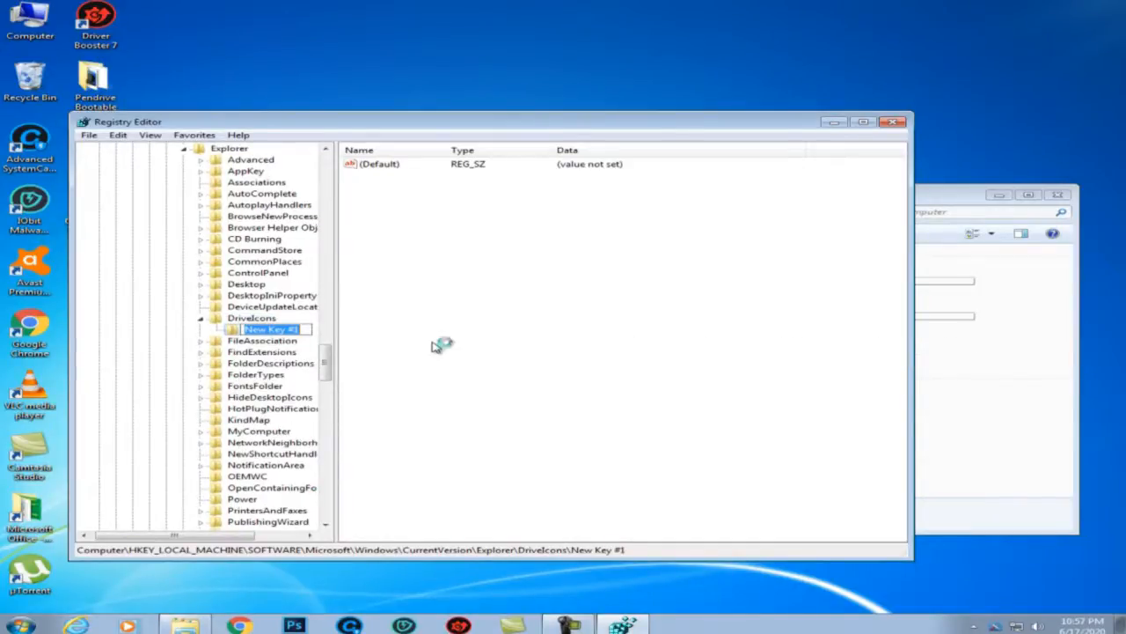
type("C")
key("Return")
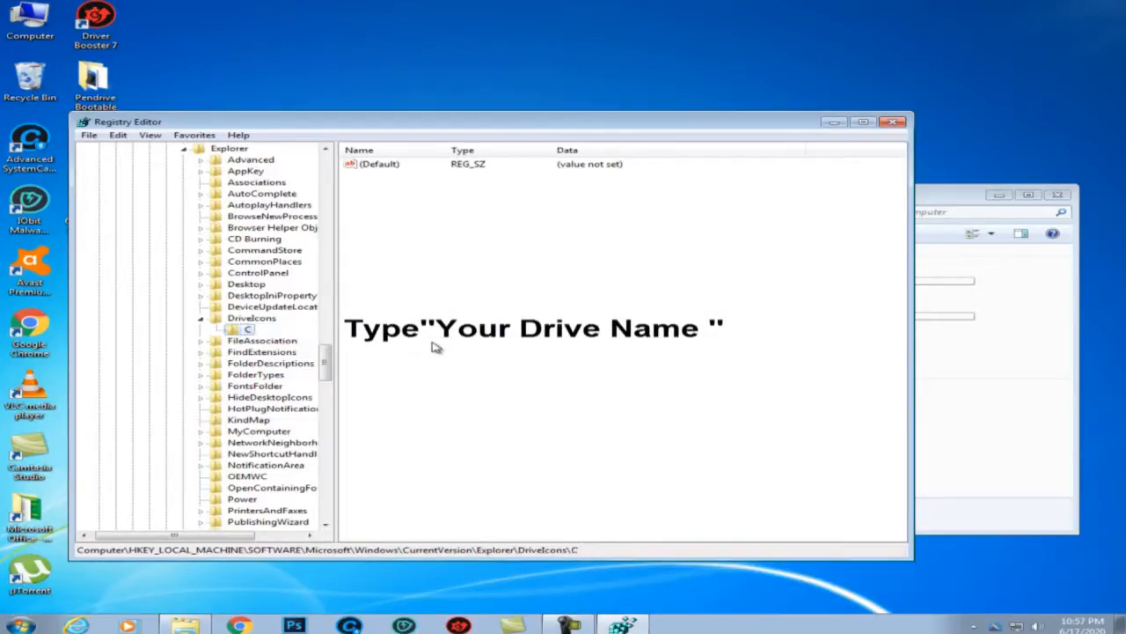
Add a second subkey named D under the DriveIcons key.
left_click(254, 318)
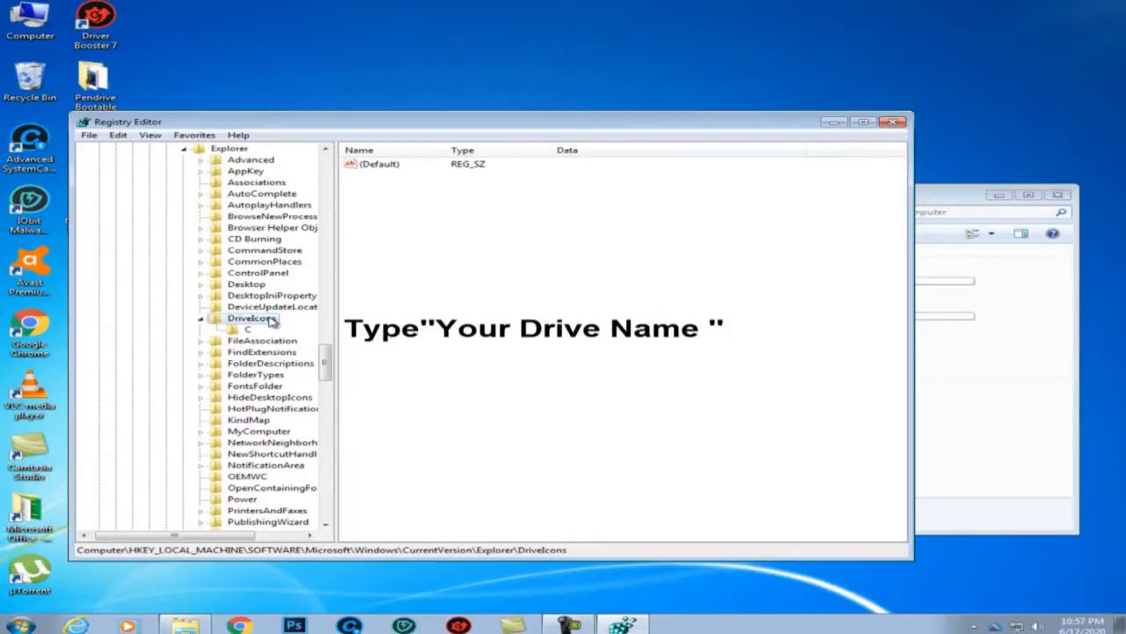
right_click(272, 322)
mouse_move(331, 345)
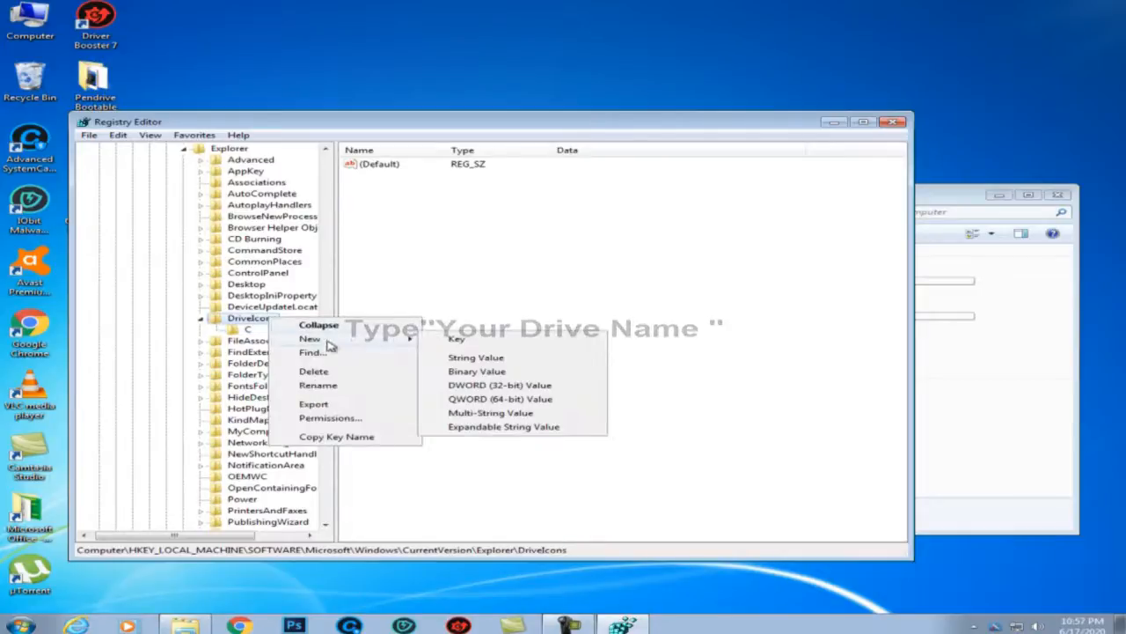
left_click(474, 340)
type("D")
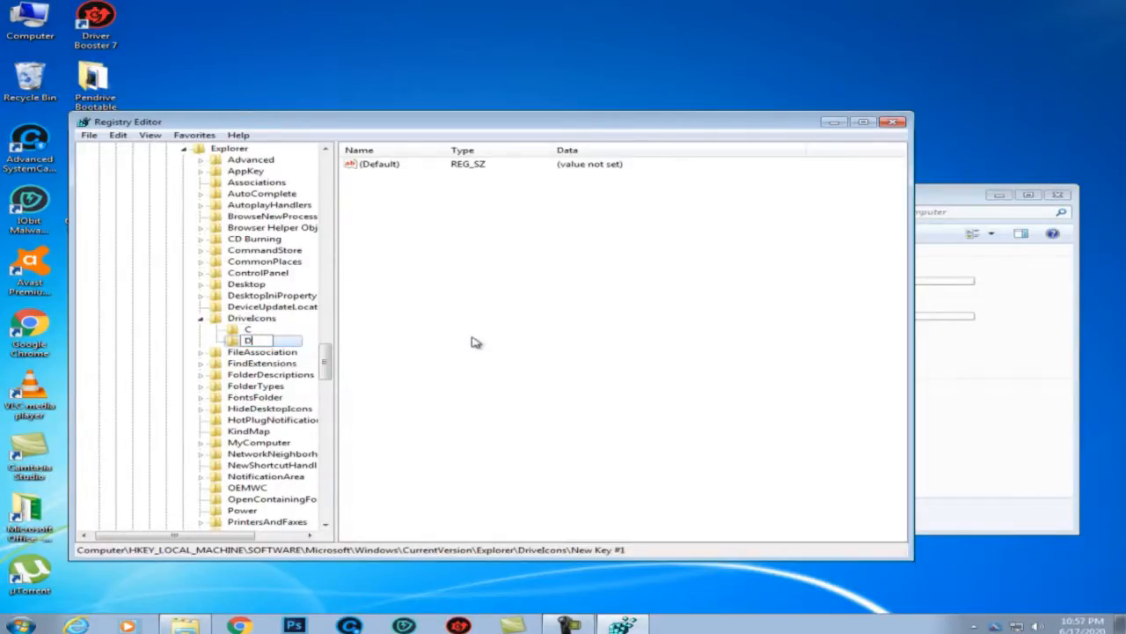
key("Return")
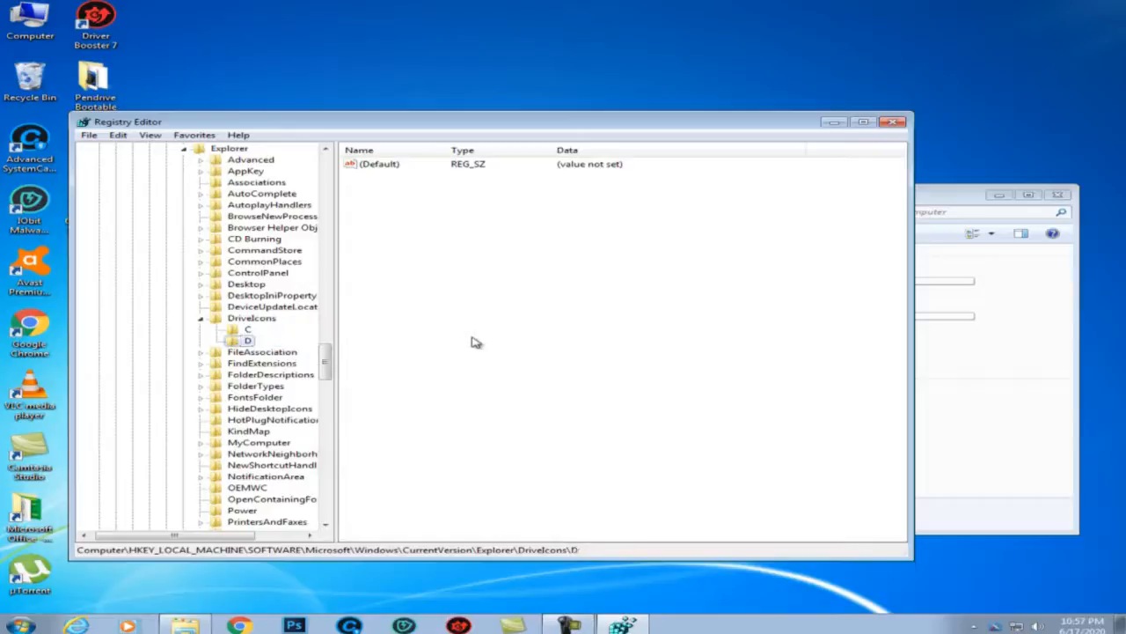
Add a third subkey named E under the DriveIcons key.
left_click(273, 323)
right_click(272, 323)
mouse_move(414, 341)
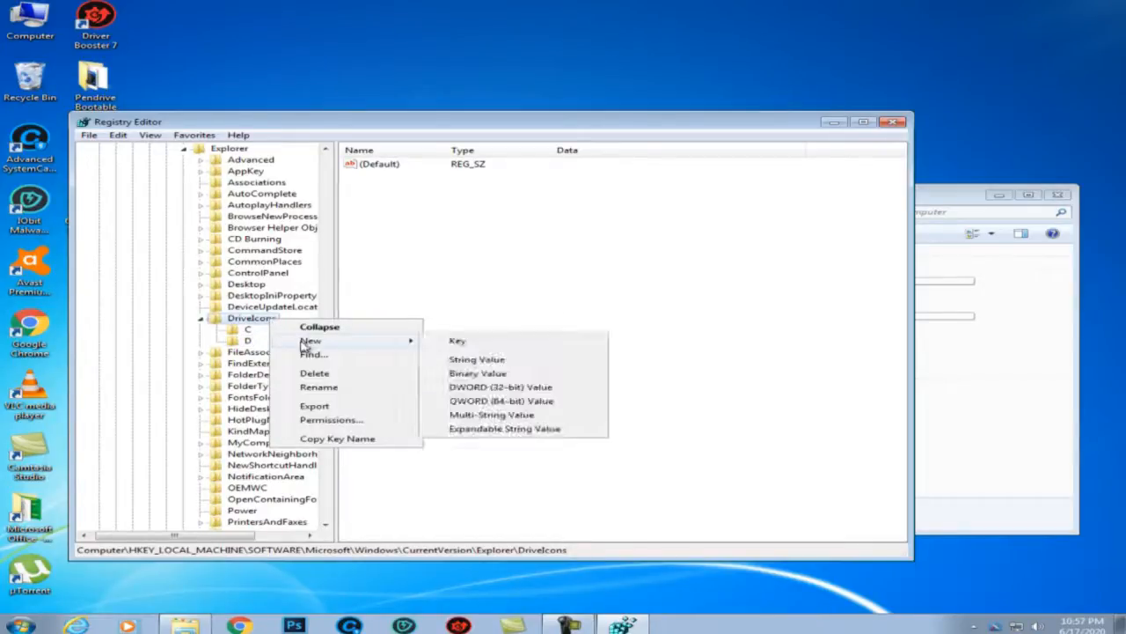
left_click(459, 341)
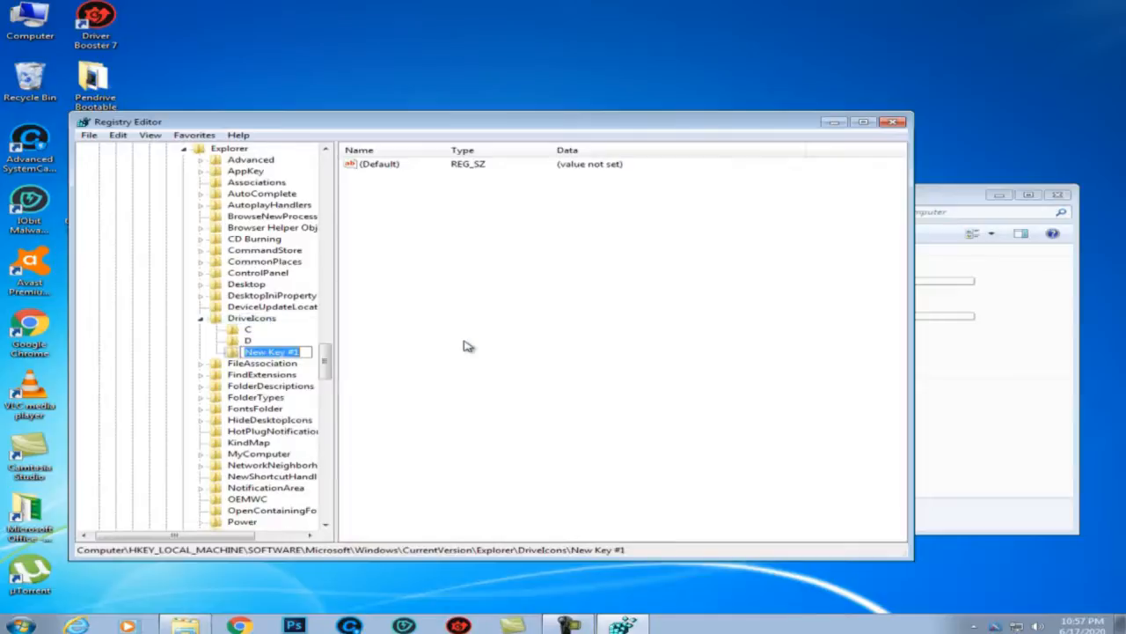
type("E")
key("Return")
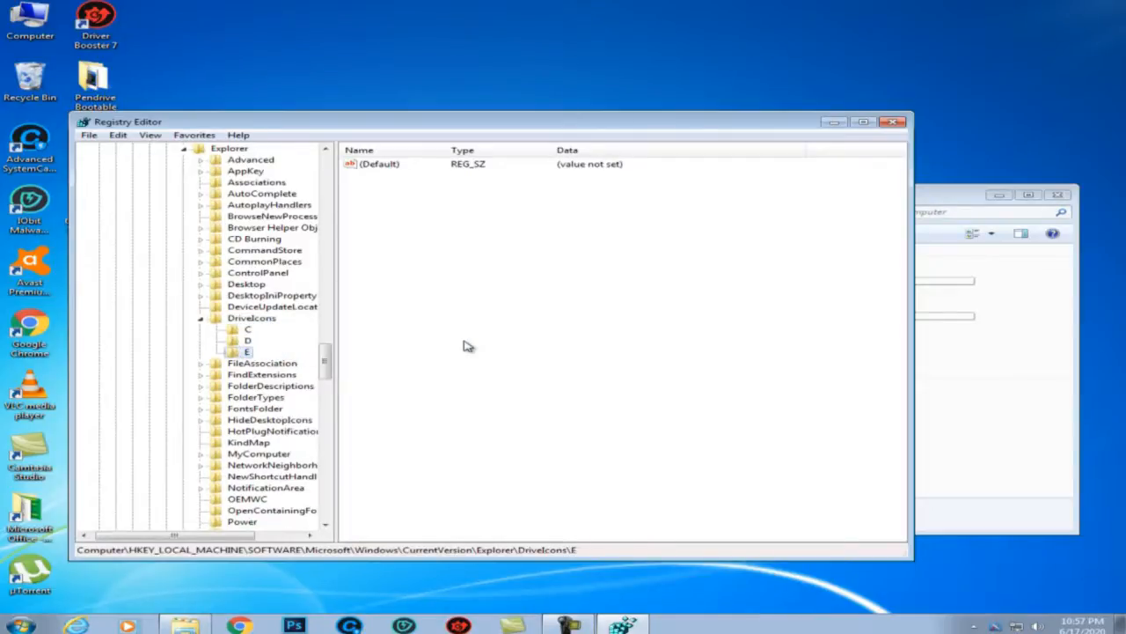
Add a fourth subkey named F under the DriveIcons key.
left_click(273, 323)
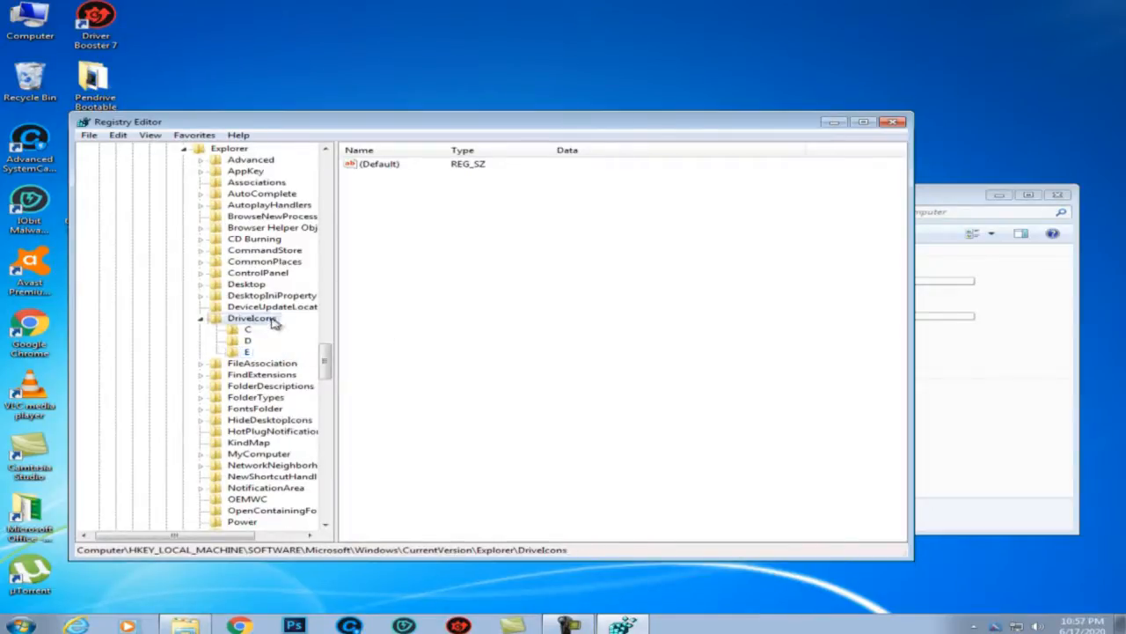
right_click(273, 323)
mouse_move(351, 344)
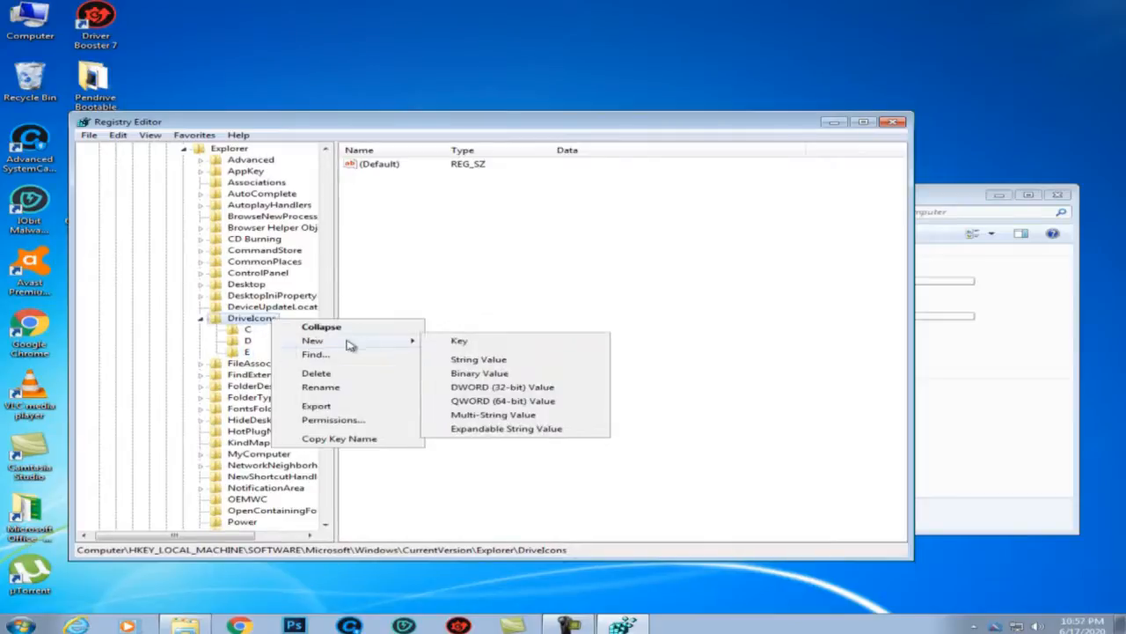
left_click(458, 343)
type("F")
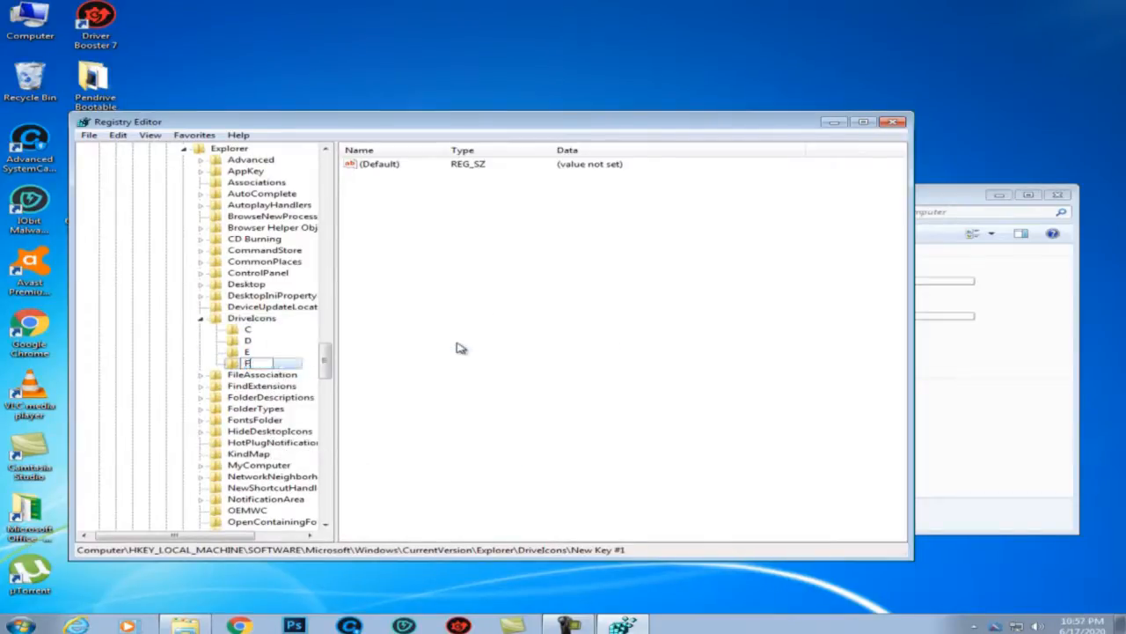
key("Return")
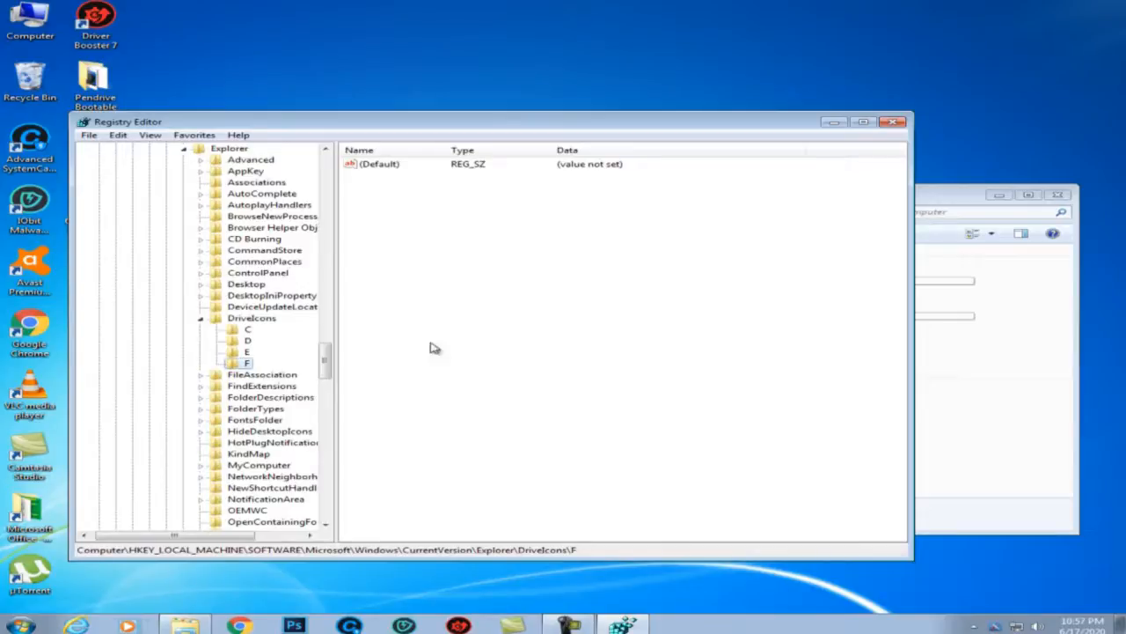
Add a fifth subkey named G under the DriveIcons key.
left_click(247, 320)
right_click(247, 320)
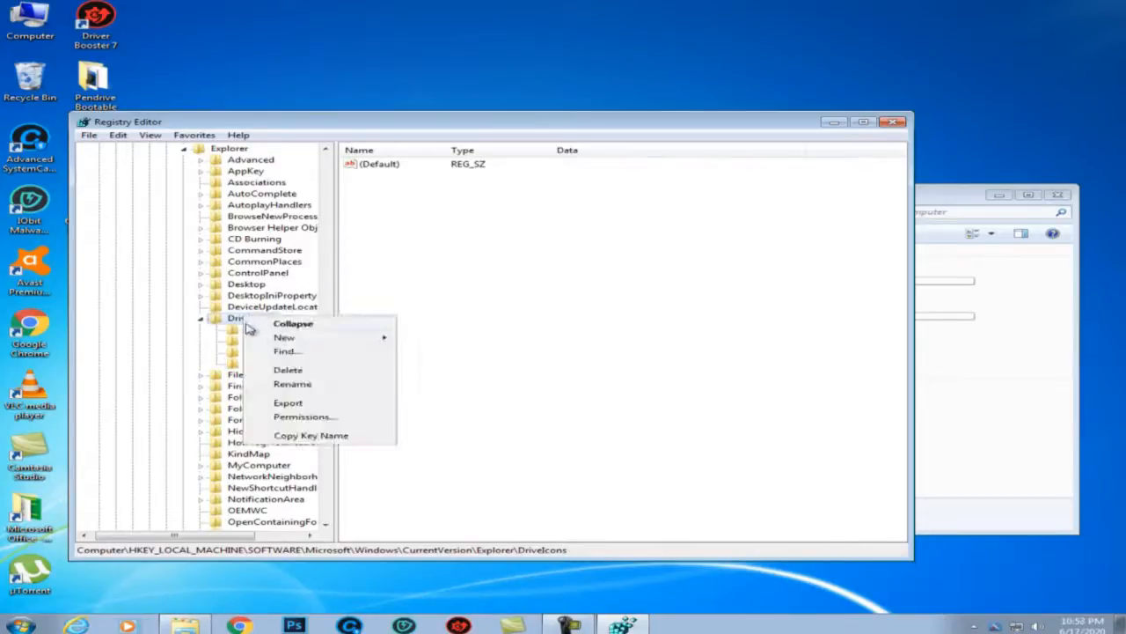
mouse_move(270, 339)
left_click(433, 339)
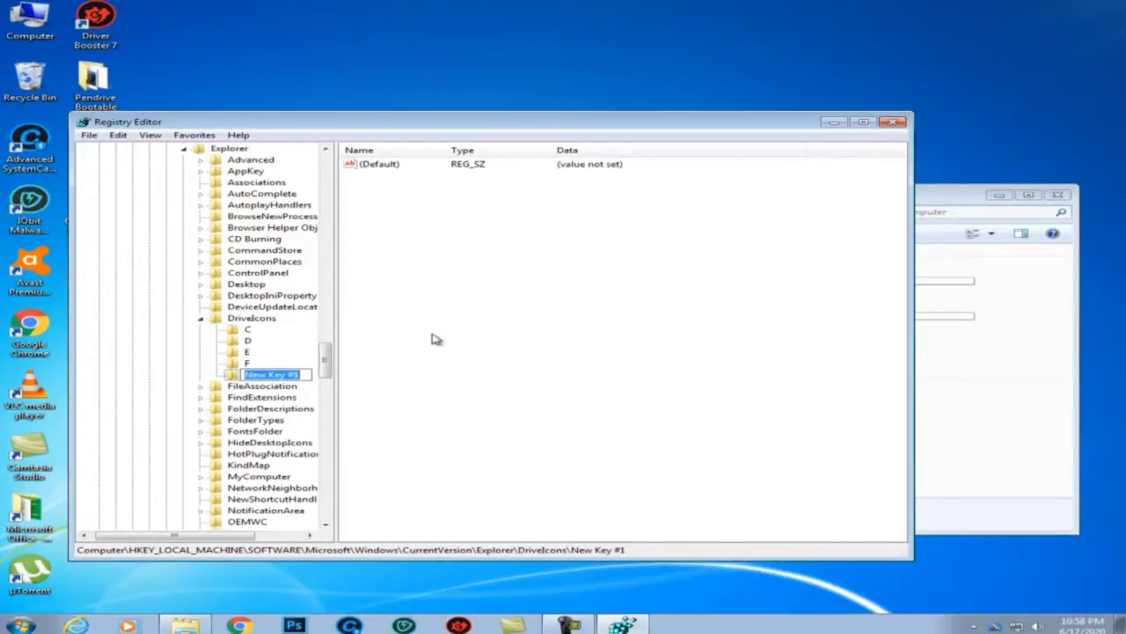
type("G")
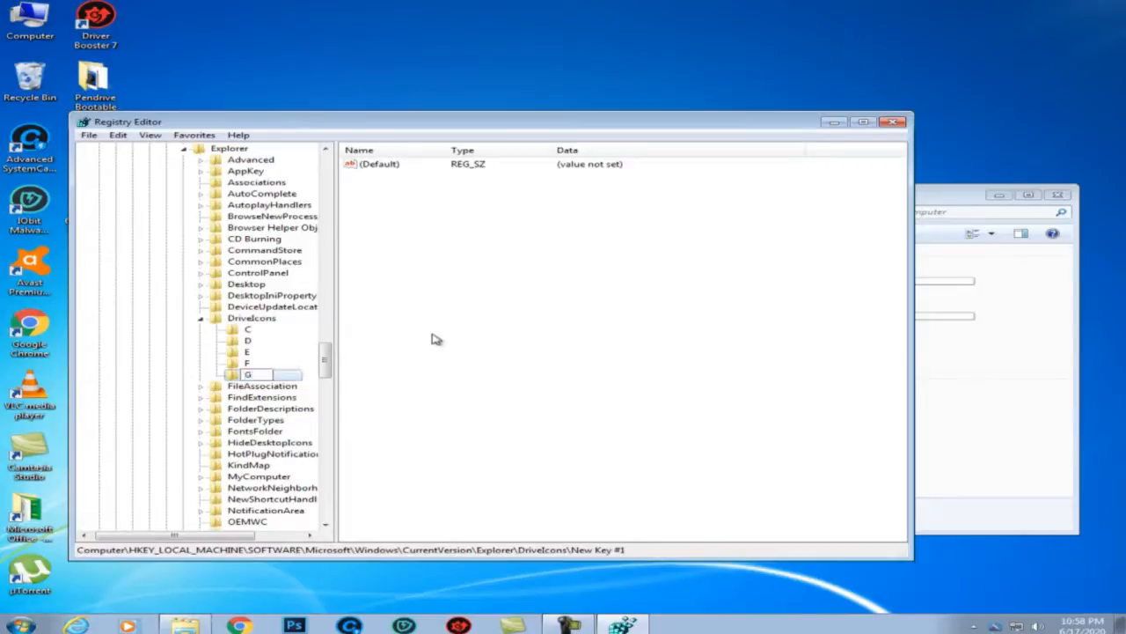
key("Return")
Go through the drive-letter keys C to G under DriveIcons and compare them with the hard disk drives in the Computer window.
left_click(247, 330)
left_click(247, 342)
left_click(247, 352)
left_click(247, 363)
left_click(249, 376)
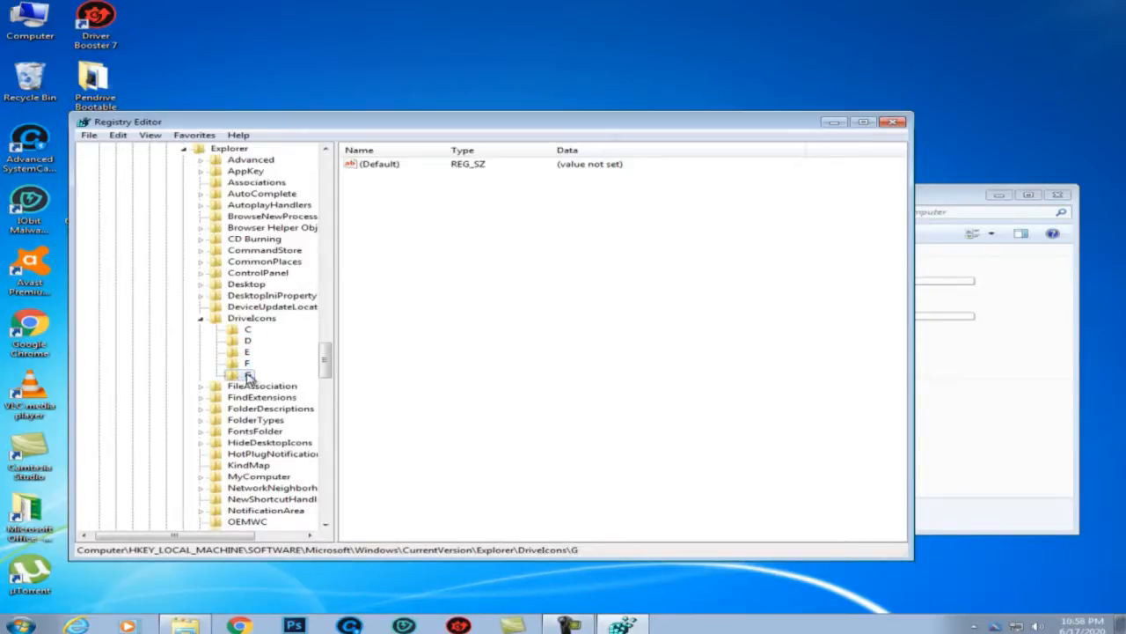
left_click(967, 409)
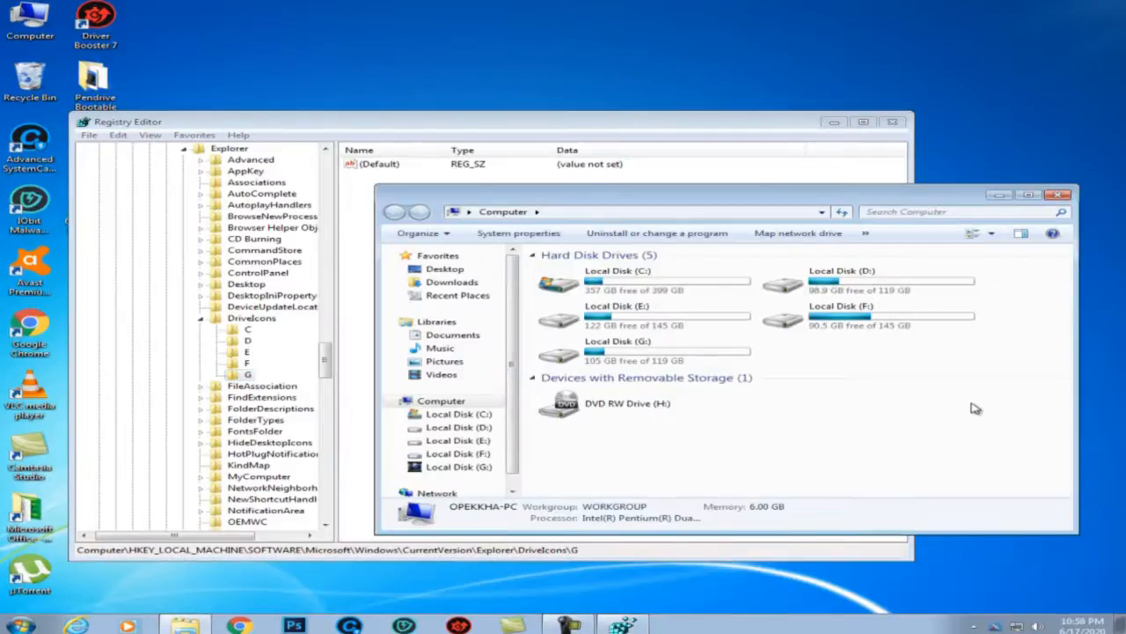
left_click(662, 280)
key("Right")
key("Right")
key("Right")
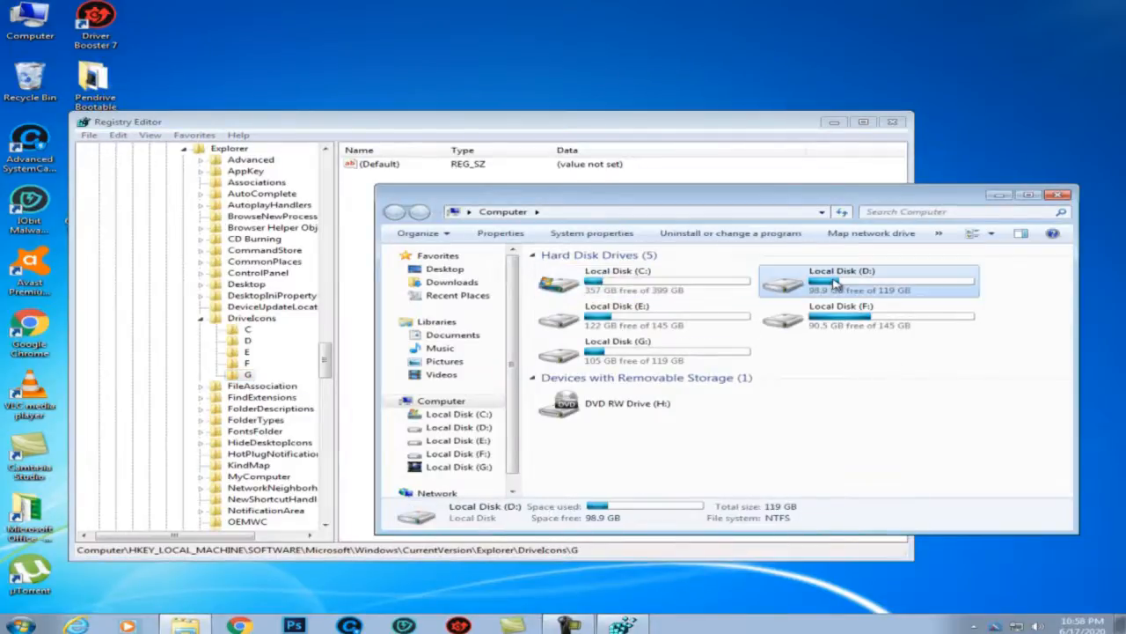
key("Right")
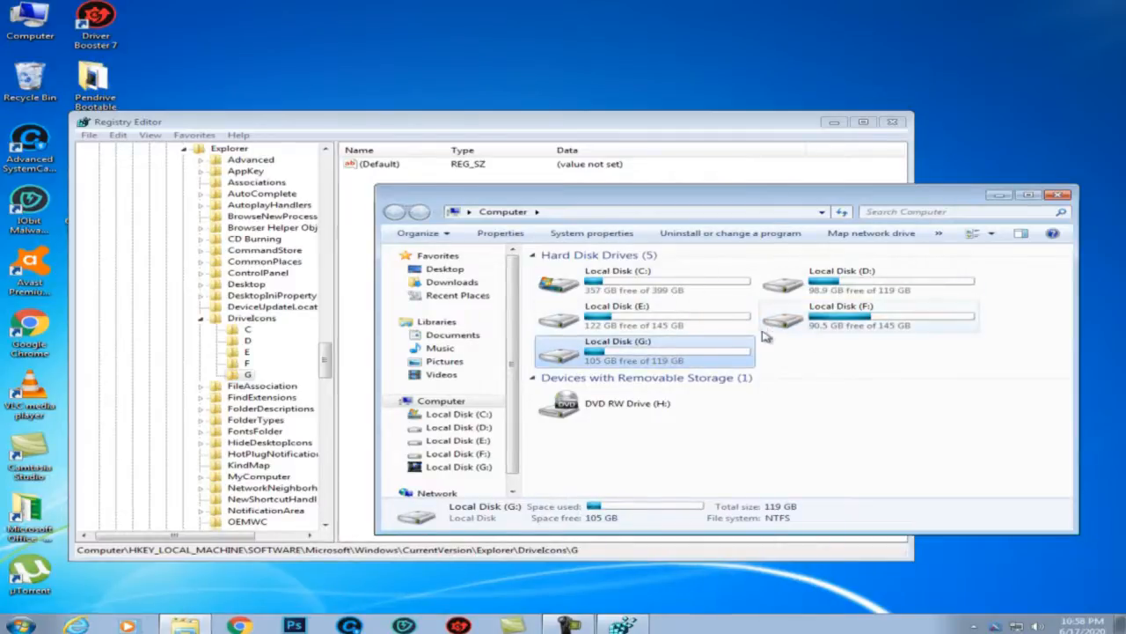
Return to the Registry Editor and create a subkey named Defaulticon under the C key of DriveIcons.
left_click(259, 337)
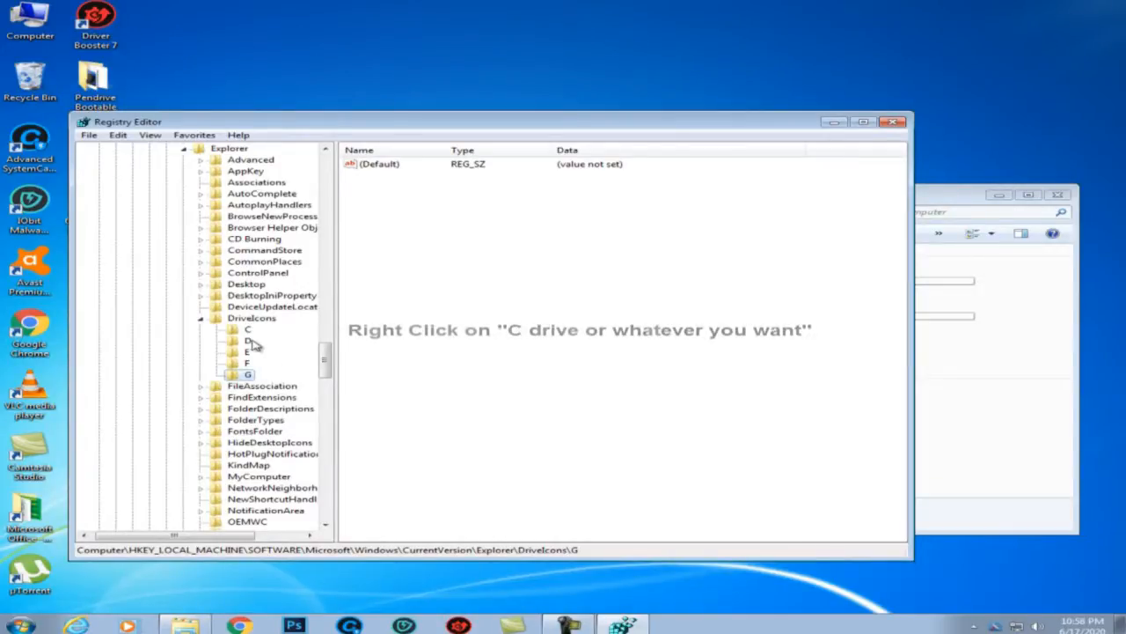
left_click(244, 331)
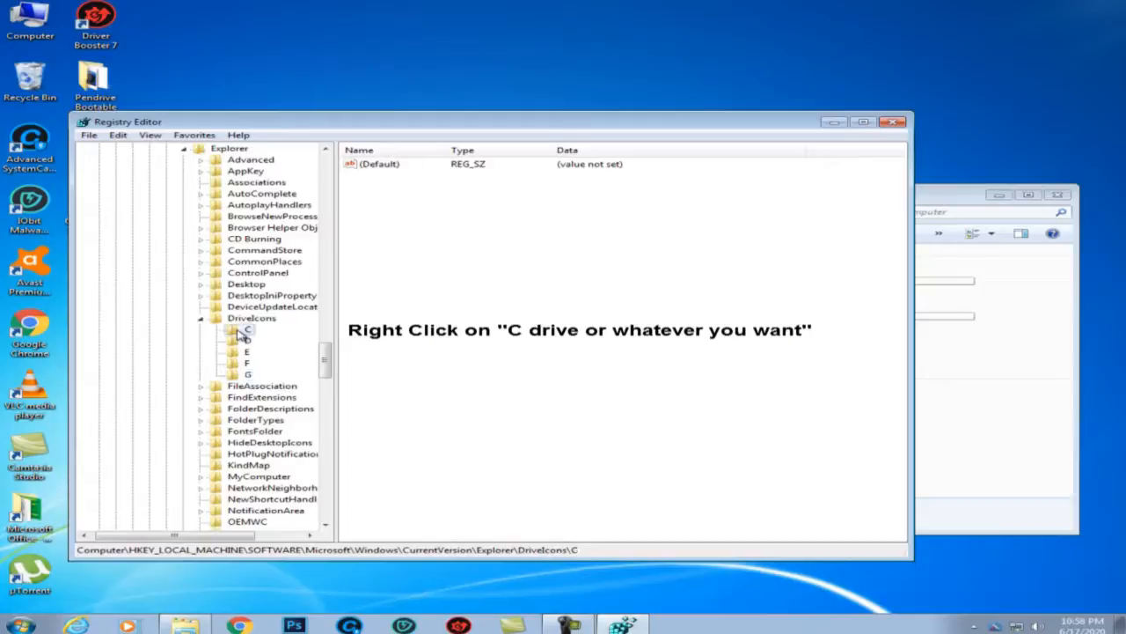
right_click(242, 336)
mouse_move(273, 352)
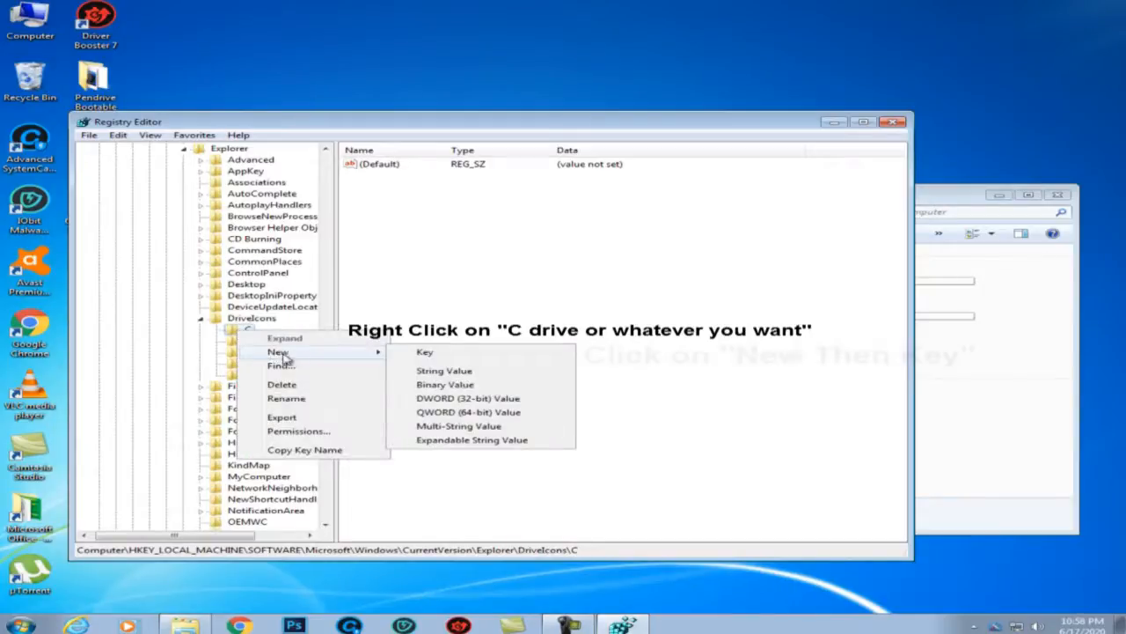
left_click(426, 352)
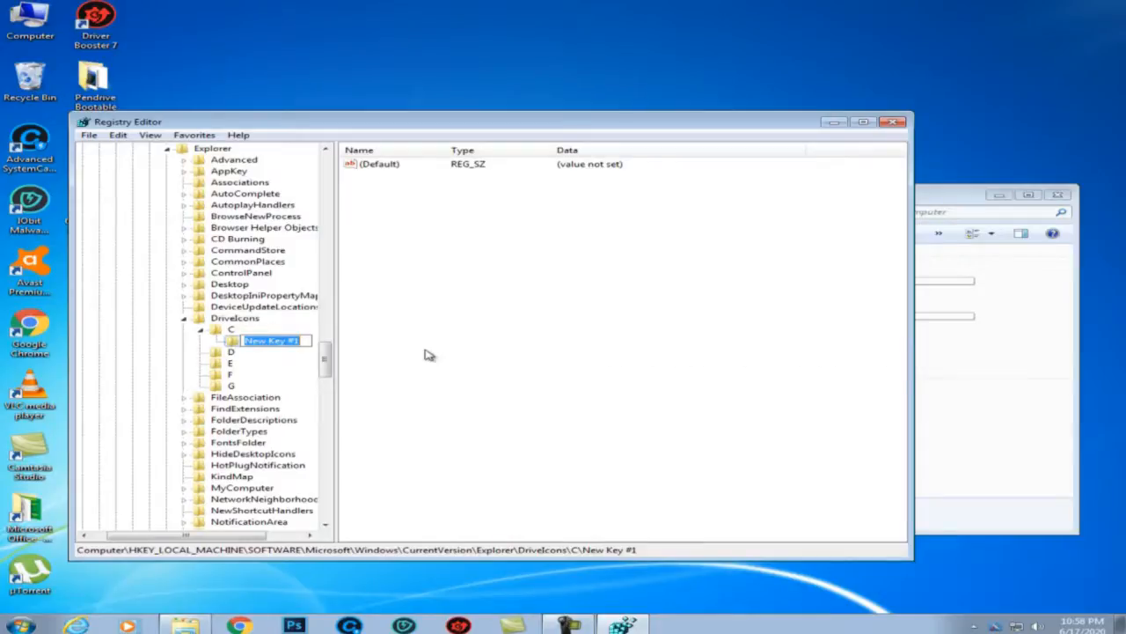
type("Default")
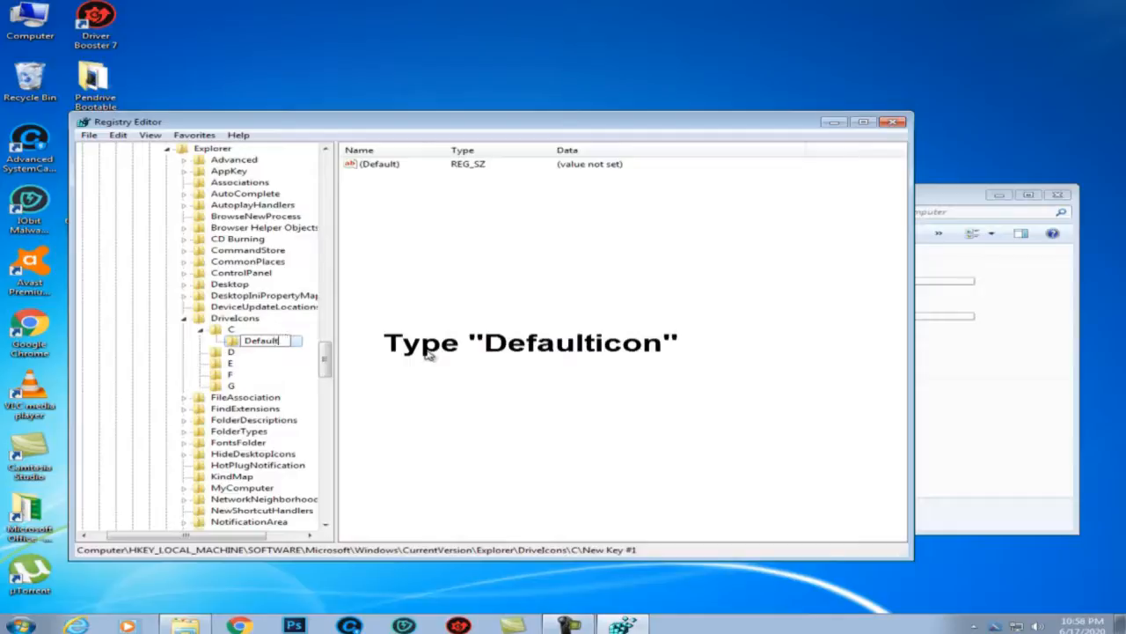
type("icon")
key("Return")
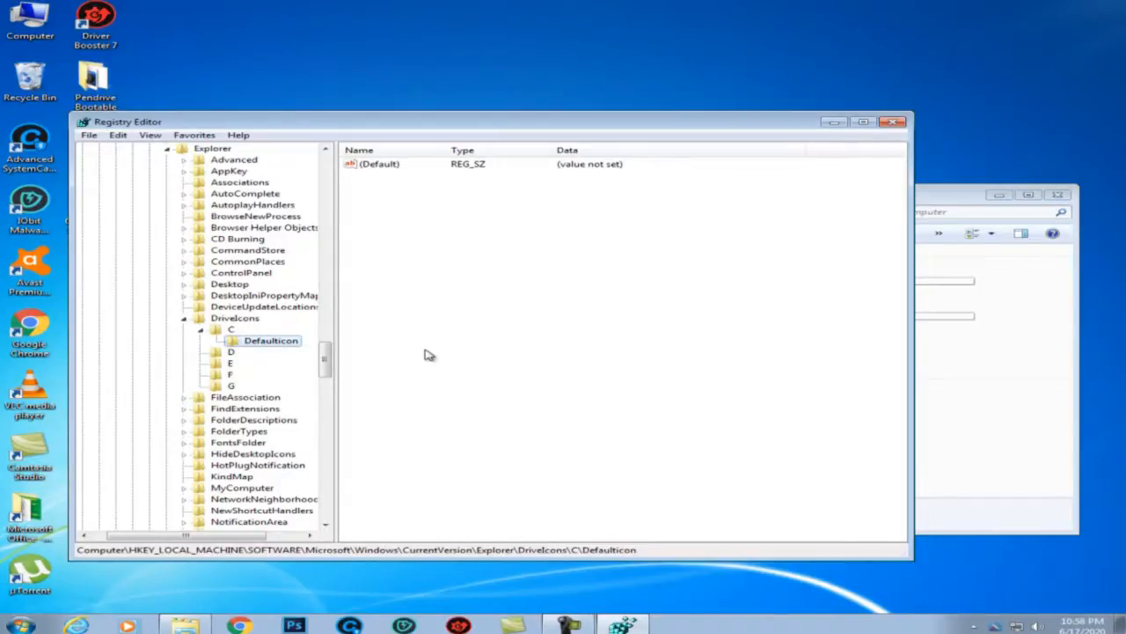
Open the (Default) value of C's Defaulticon key for editing and copy the Icon file's name from the desktop folder Pendrive Bootable.
double_click(394, 168)
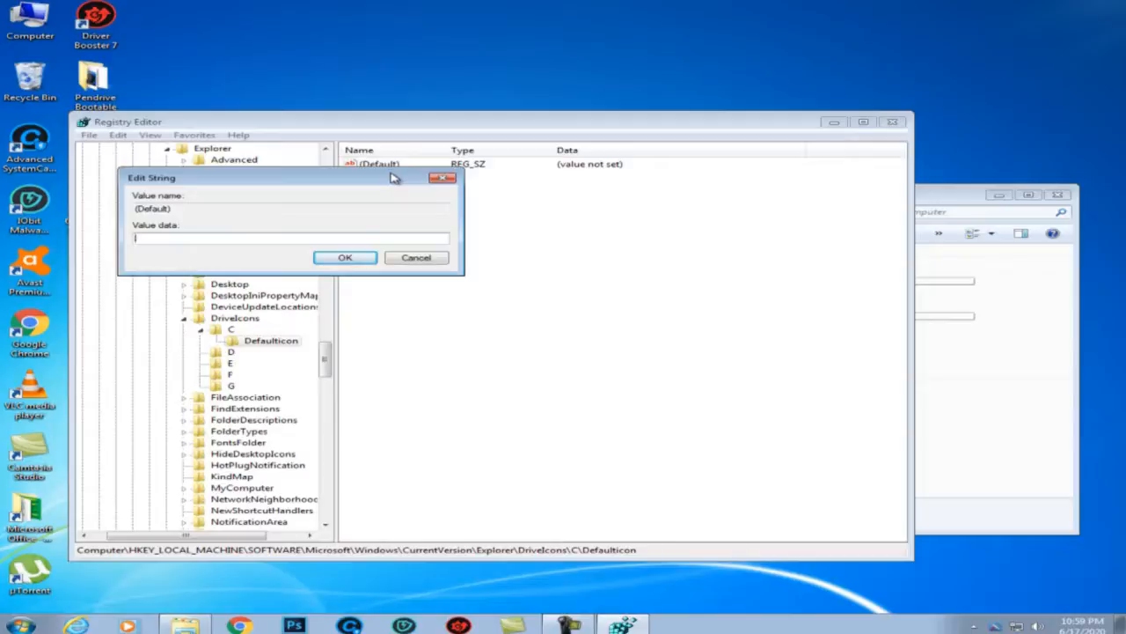
double_click(96, 81)
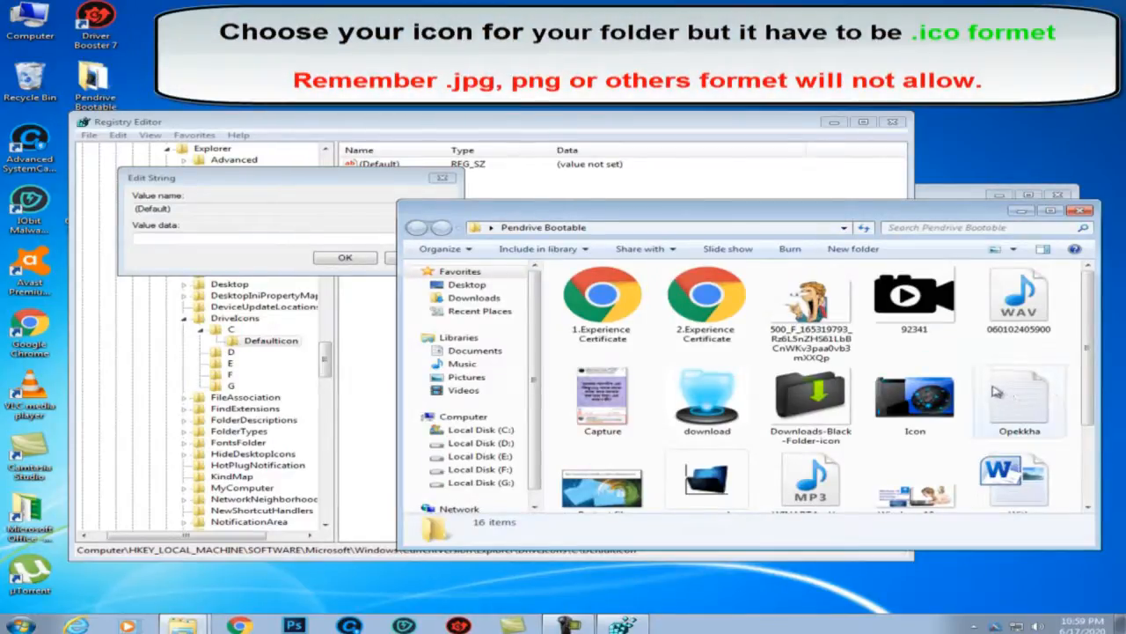
left_click(920, 401)
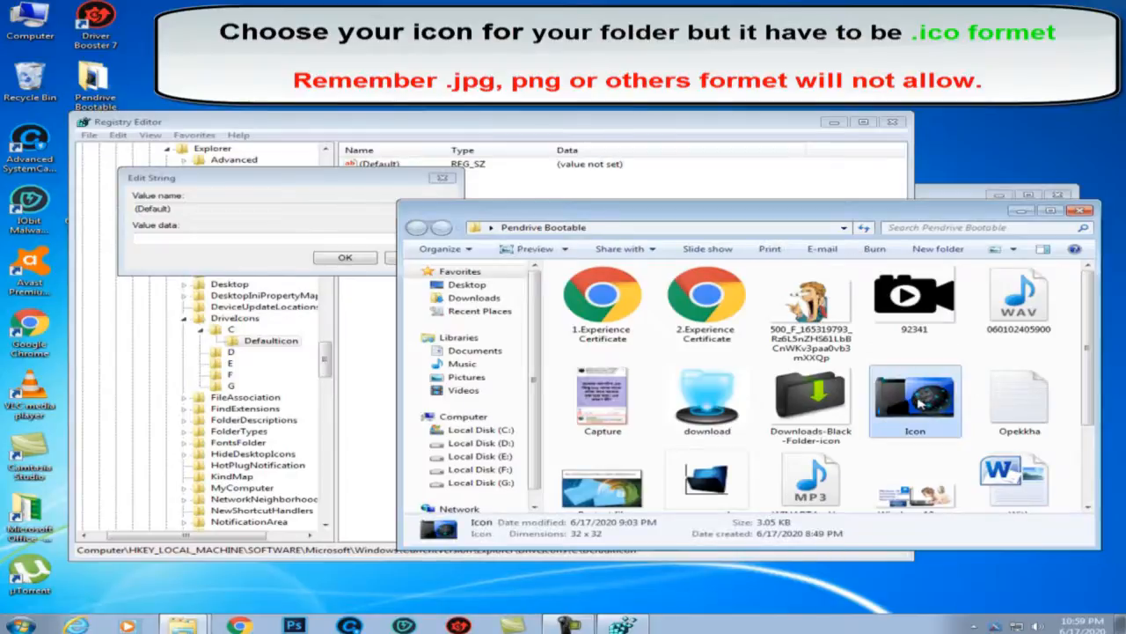
right_click(920, 403)
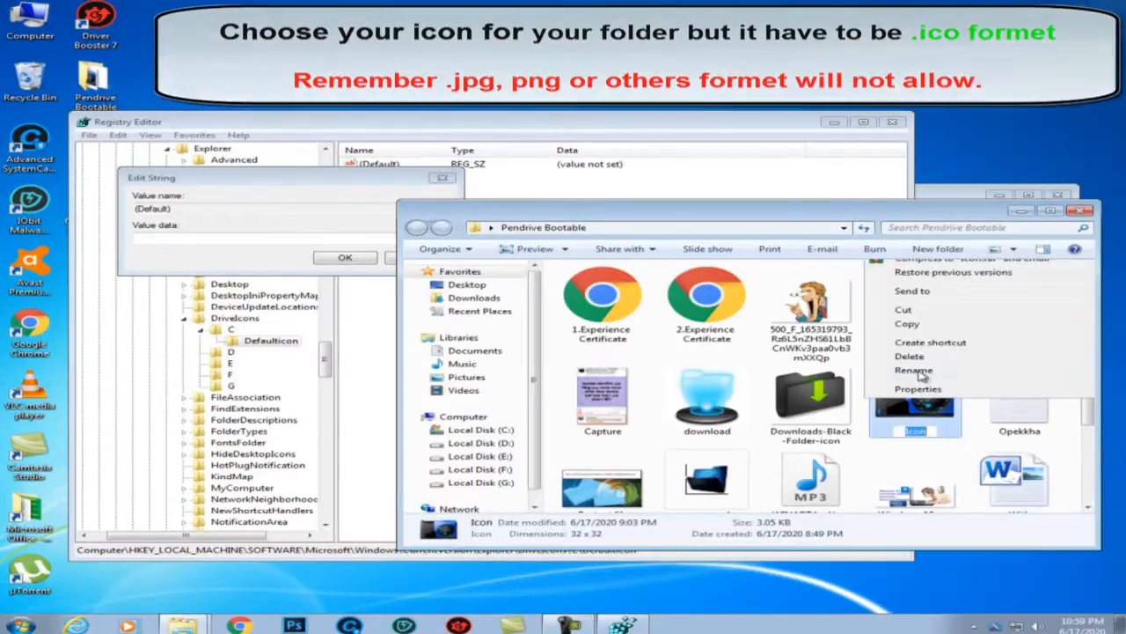
left_click(921, 373)
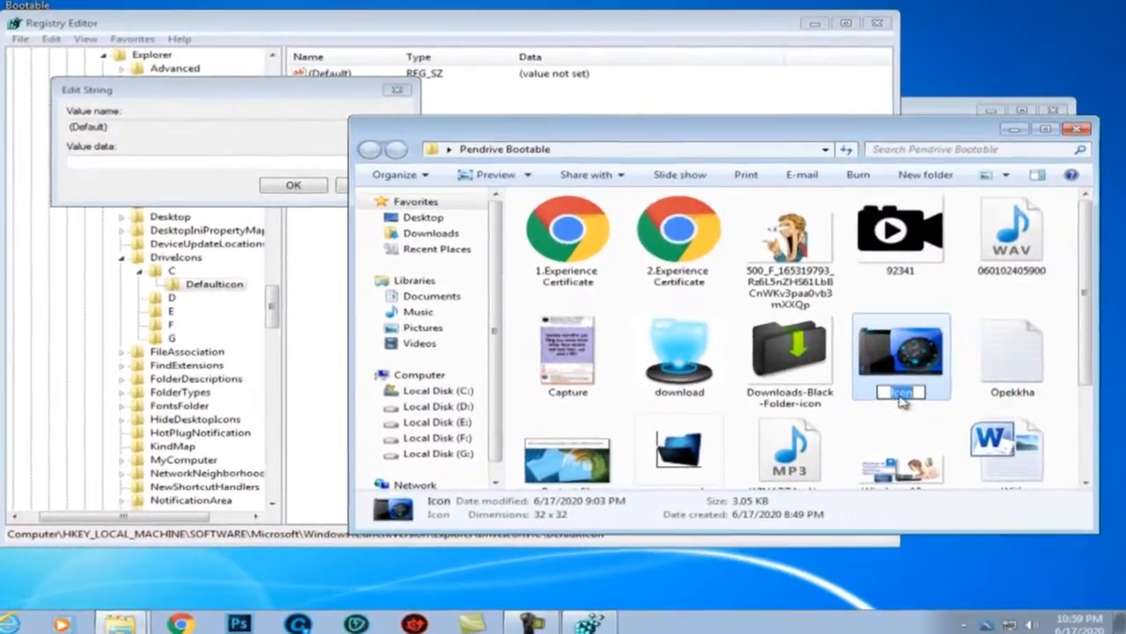
right_click(881, 396)
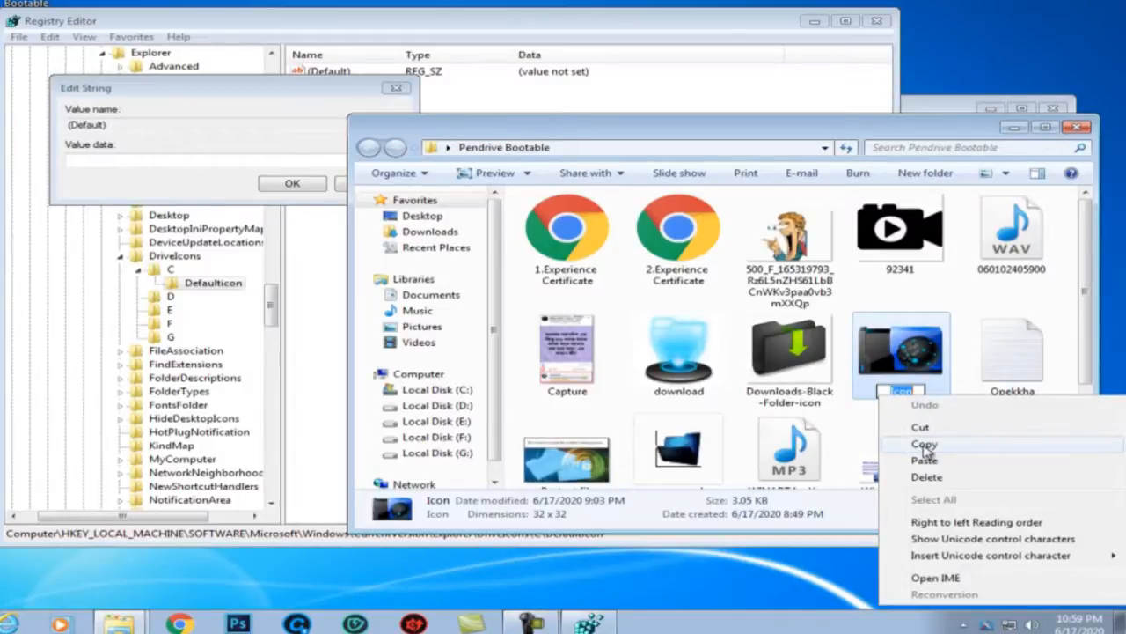
left_click(924, 444)
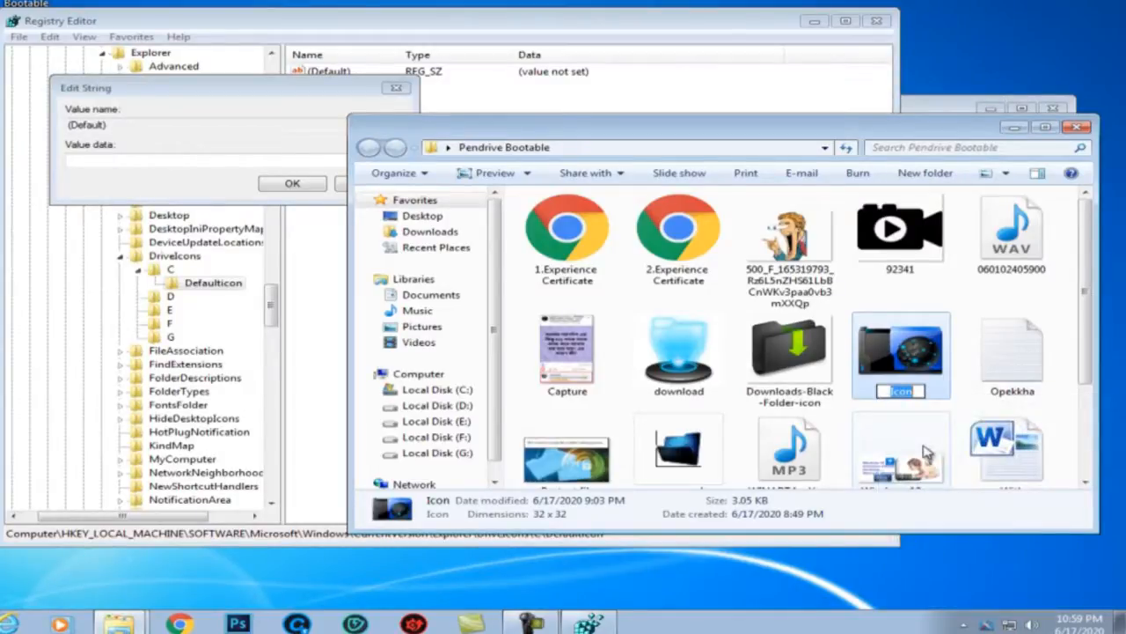
Extend the Pendrive Bootable folder path with \ and the copied file name, and open Icon.ico from it, closing the image preview.
left_click(651, 152)
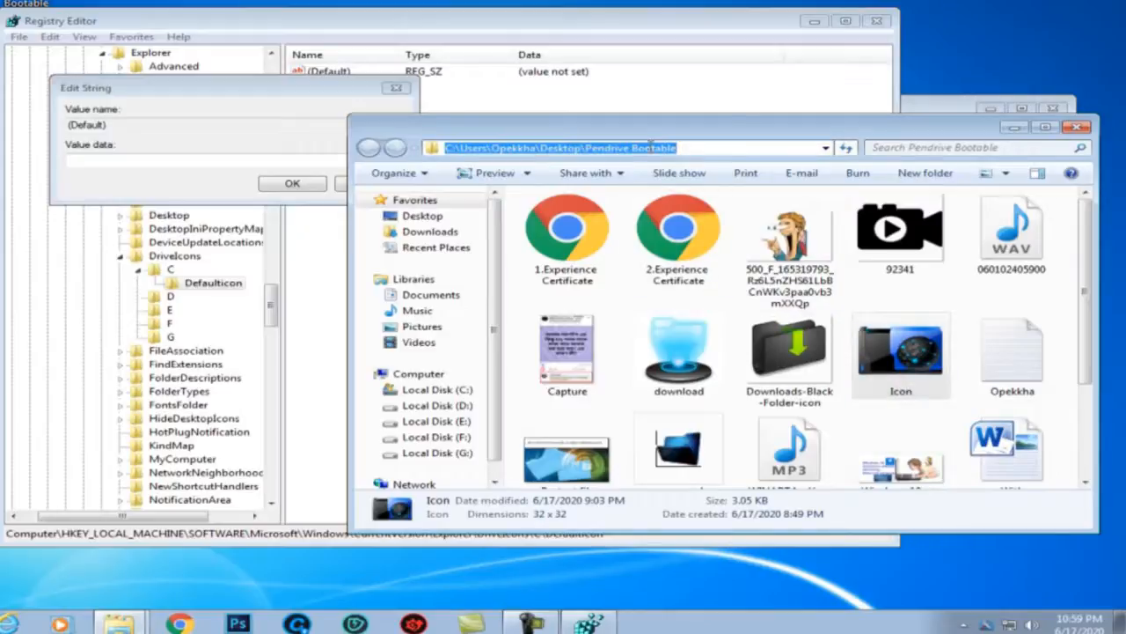
left_click(680, 148)
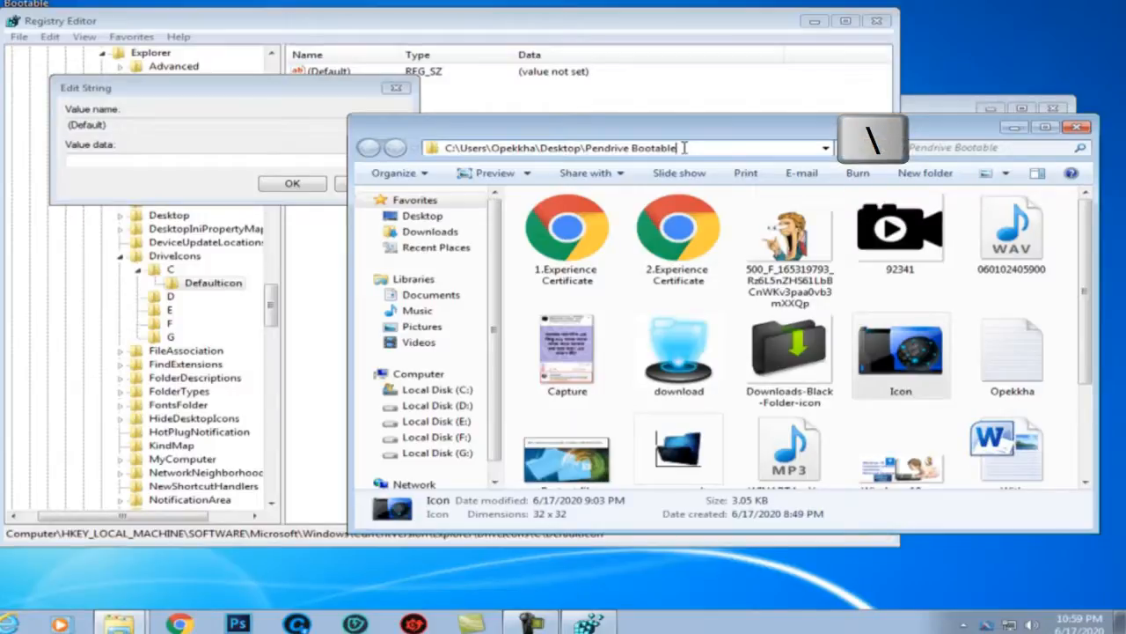
type("\\")
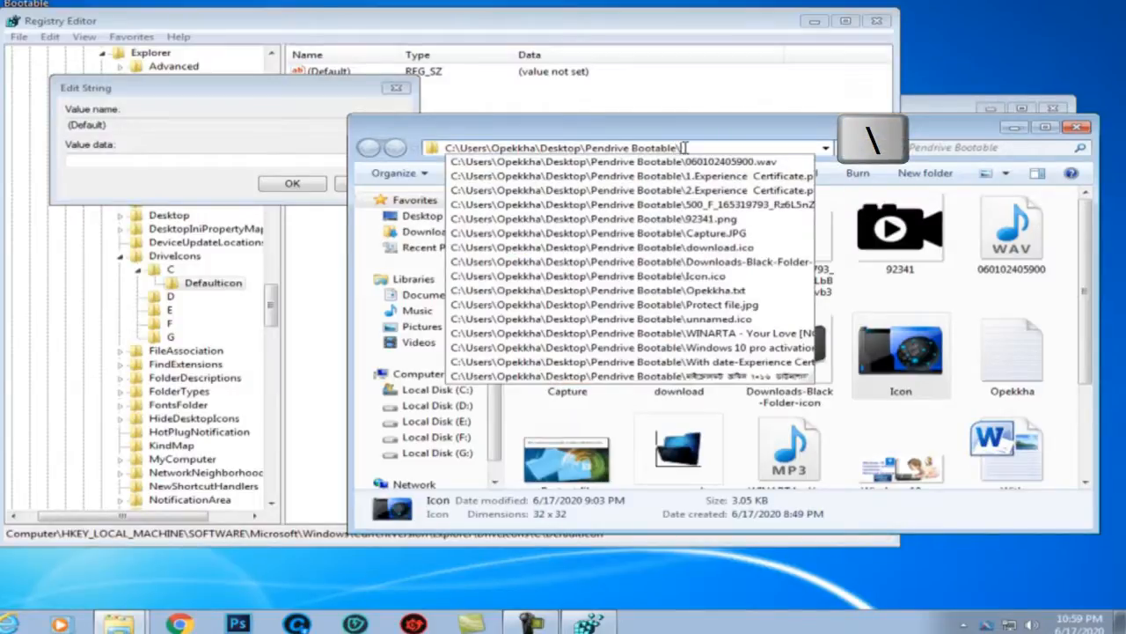
right_click(685, 148)
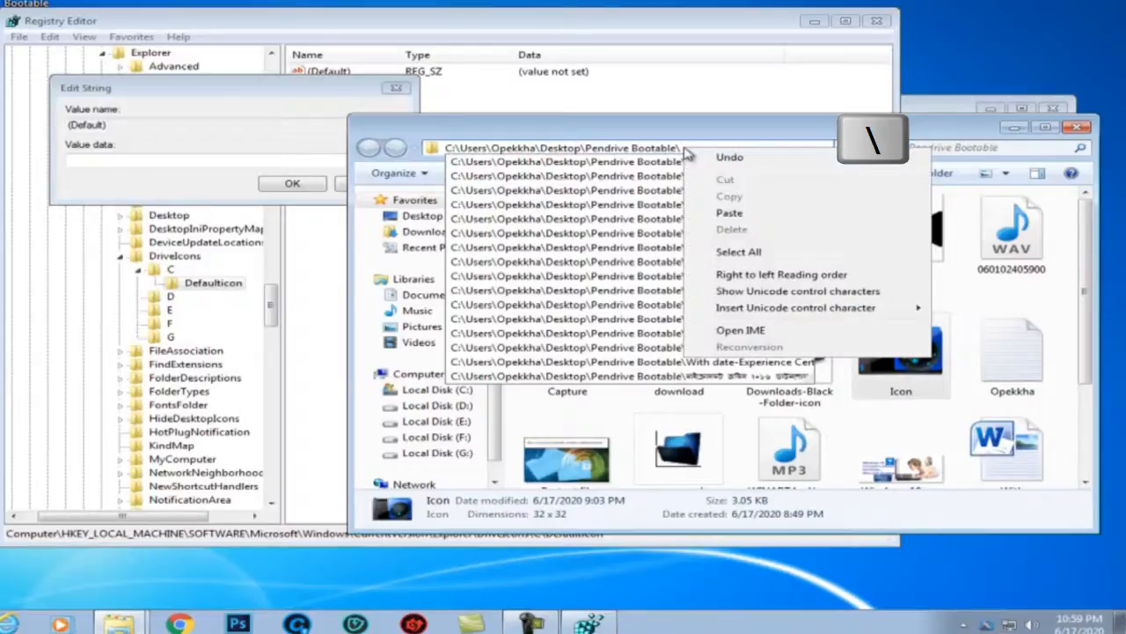
left_click(729, 214)
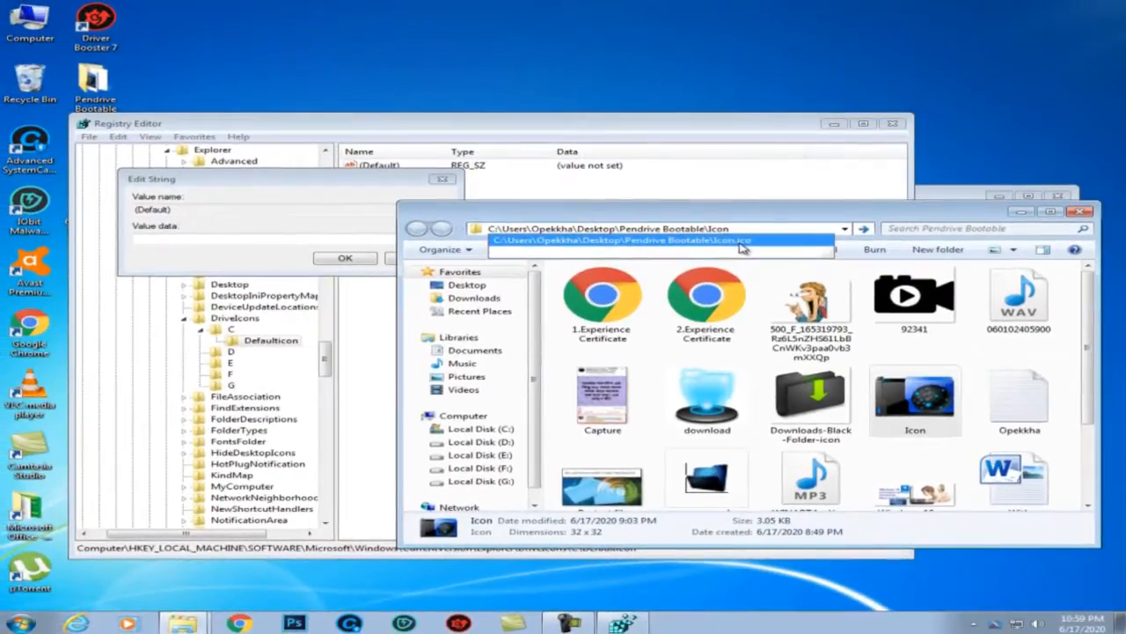
left_click(731, 220)
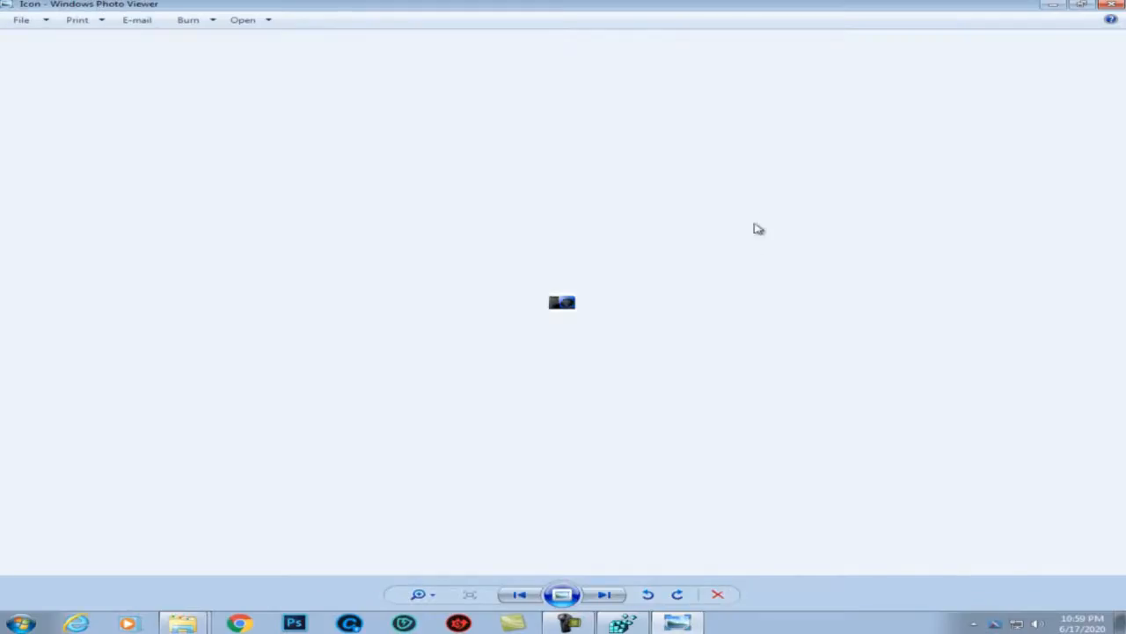
left_click(1112, 5)
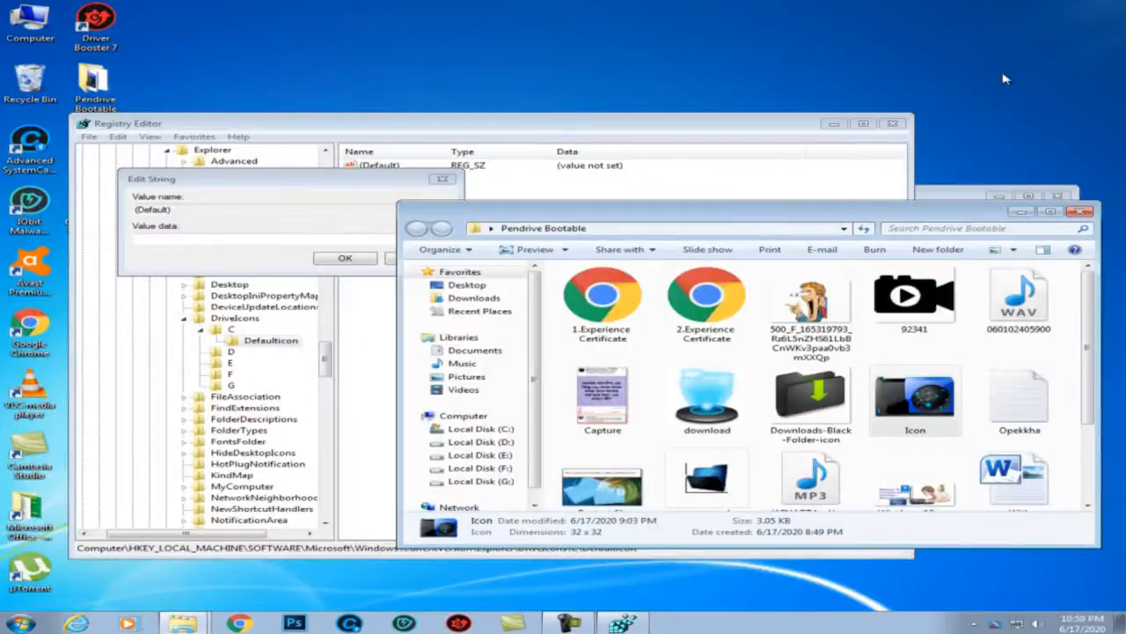
Copy the full path of Icon.ico and close the Pendrive Bootable folder window.
left_click(796, 228)
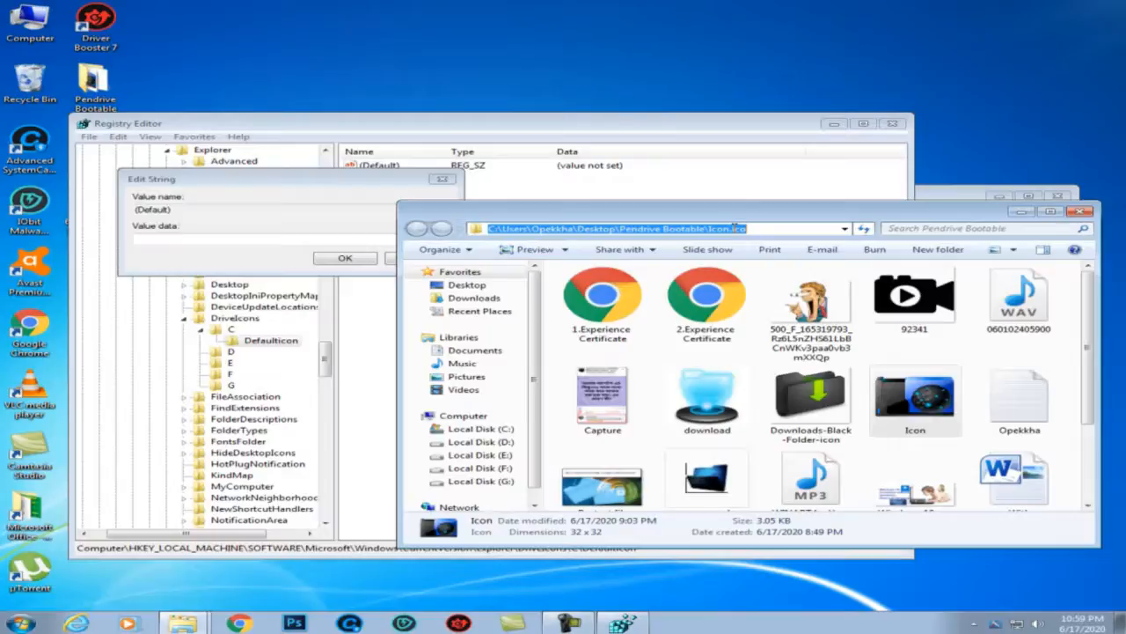
right_click(732, 227)
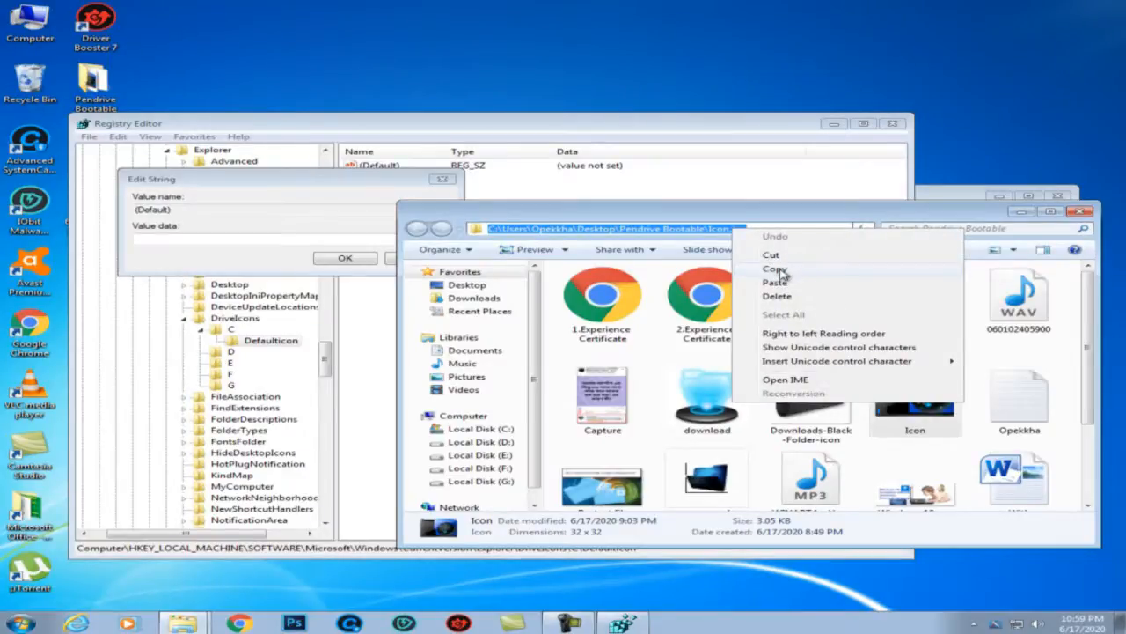
left_click(774, 268)
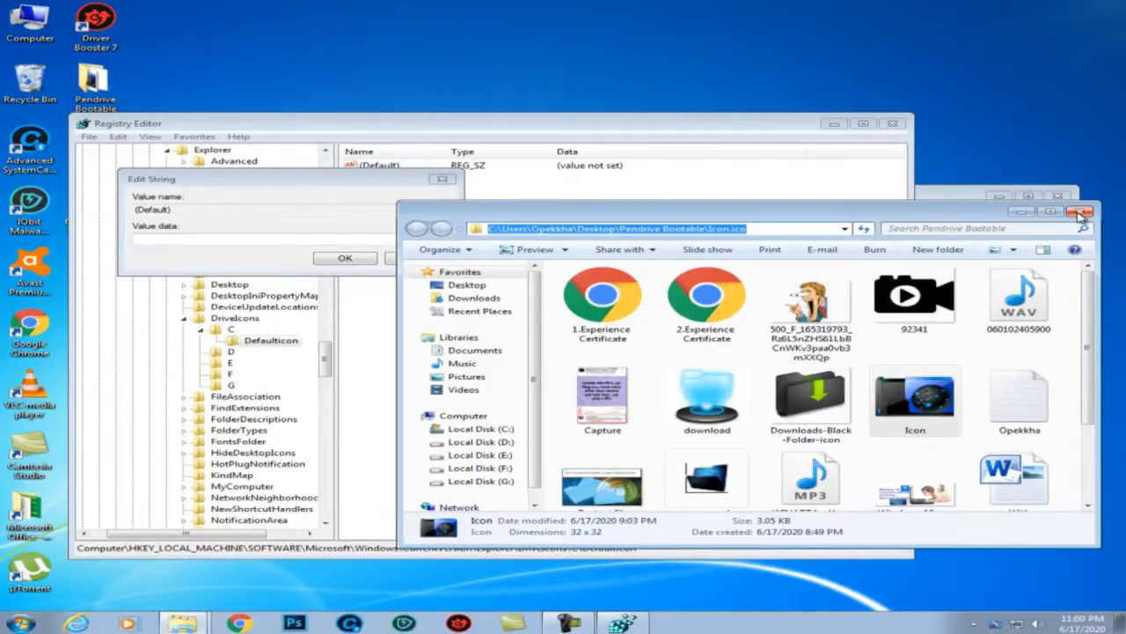
left_click(1082, 213)
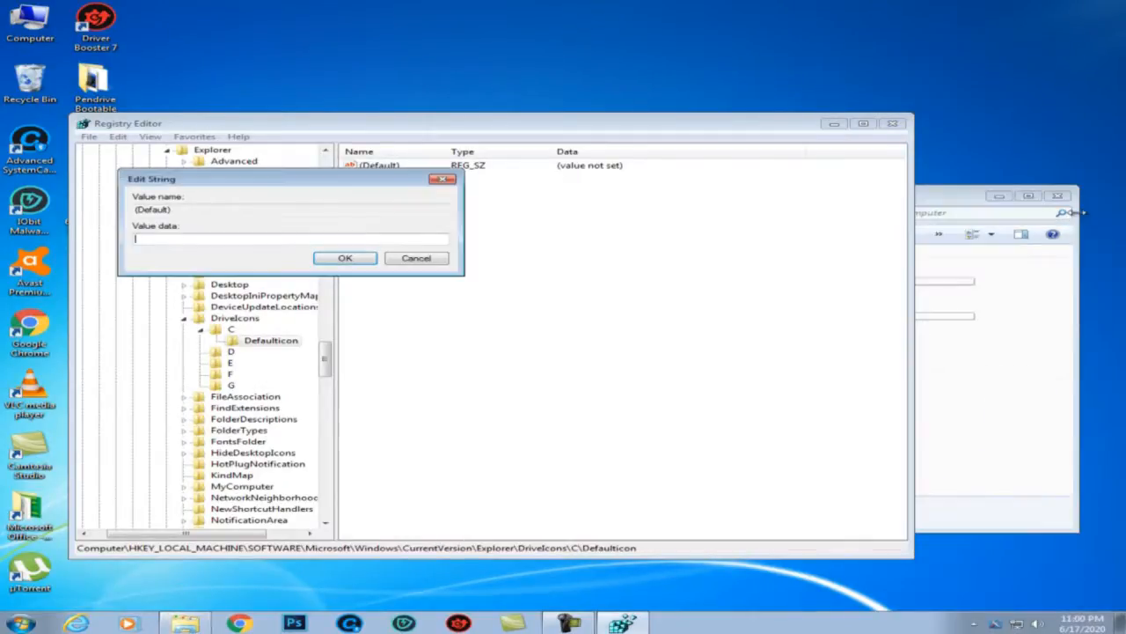
Set the (Default) value of C's Defaulticon key to the copied Icon.ico path, and check the drive icons in the Computer window.
right_click(173, 237)
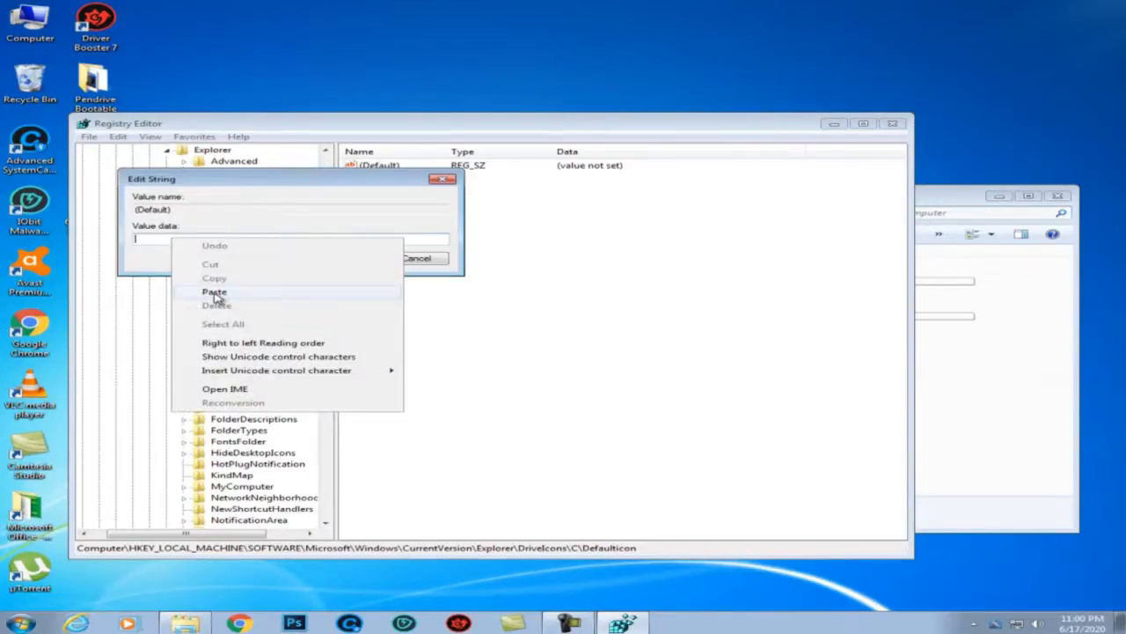
left_click(214, 292)
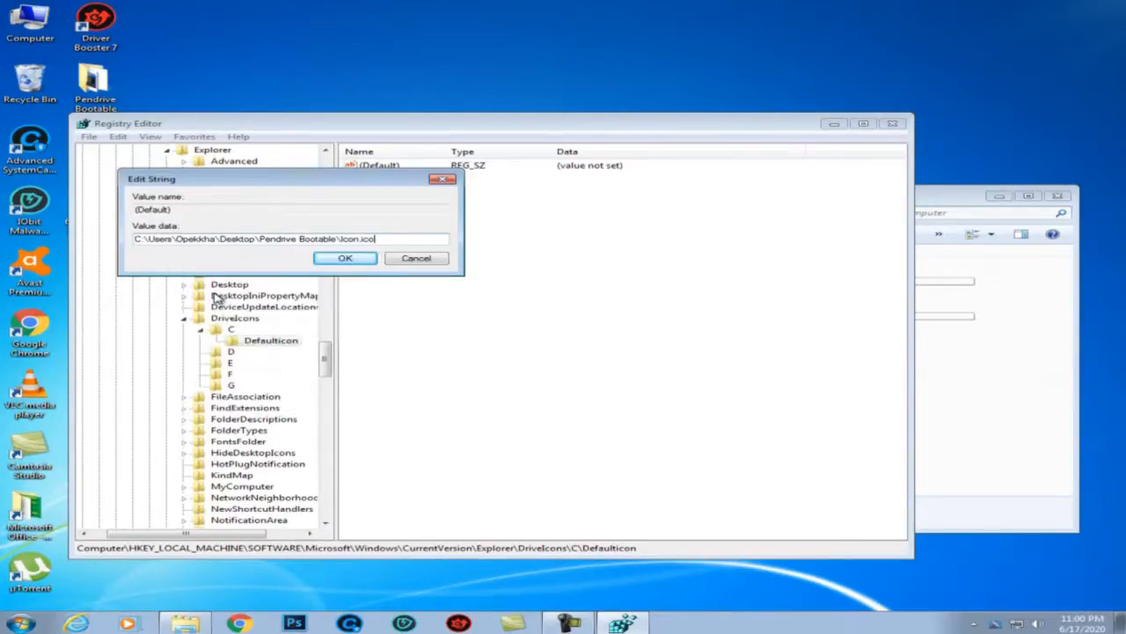
left_click(343, 263)
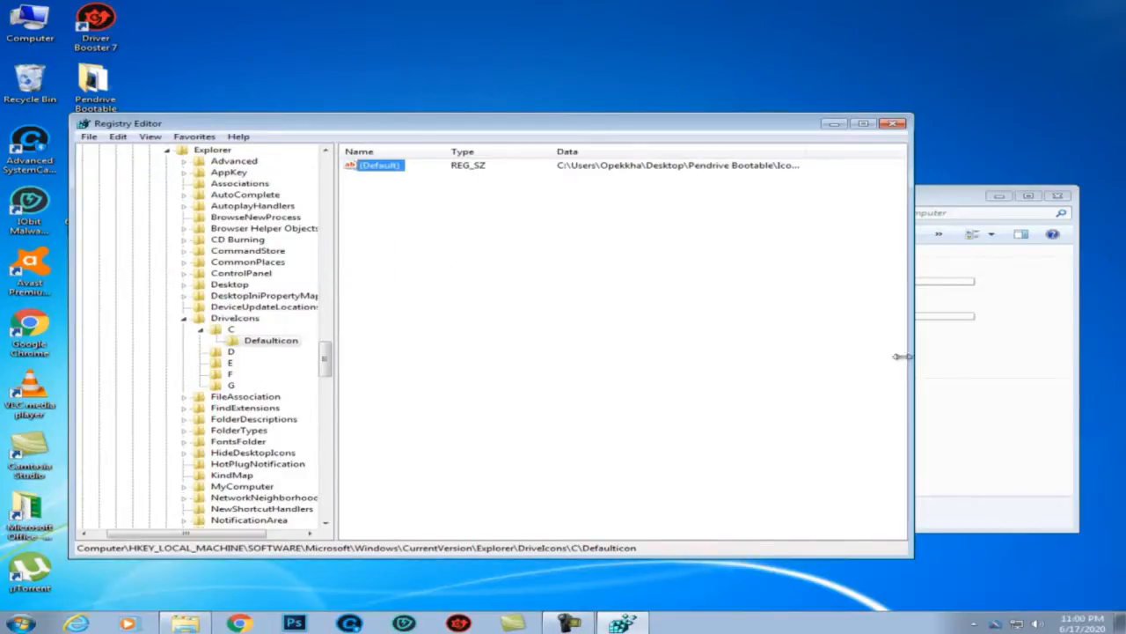
left_click(977, 368)
left_click(977, 368)
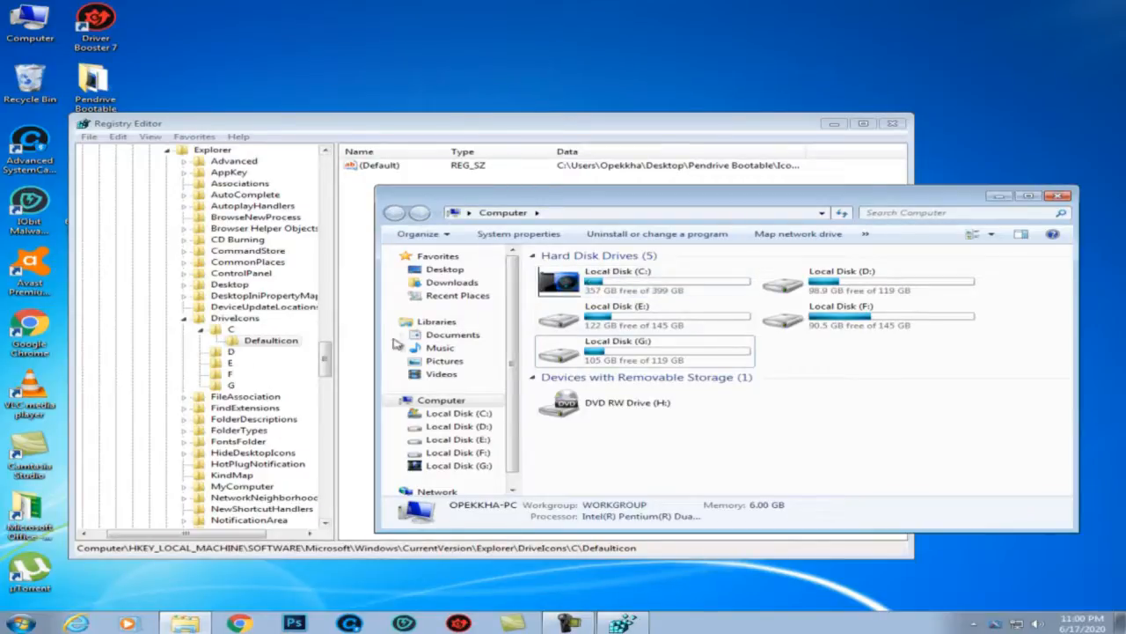
left_click(869, 280)
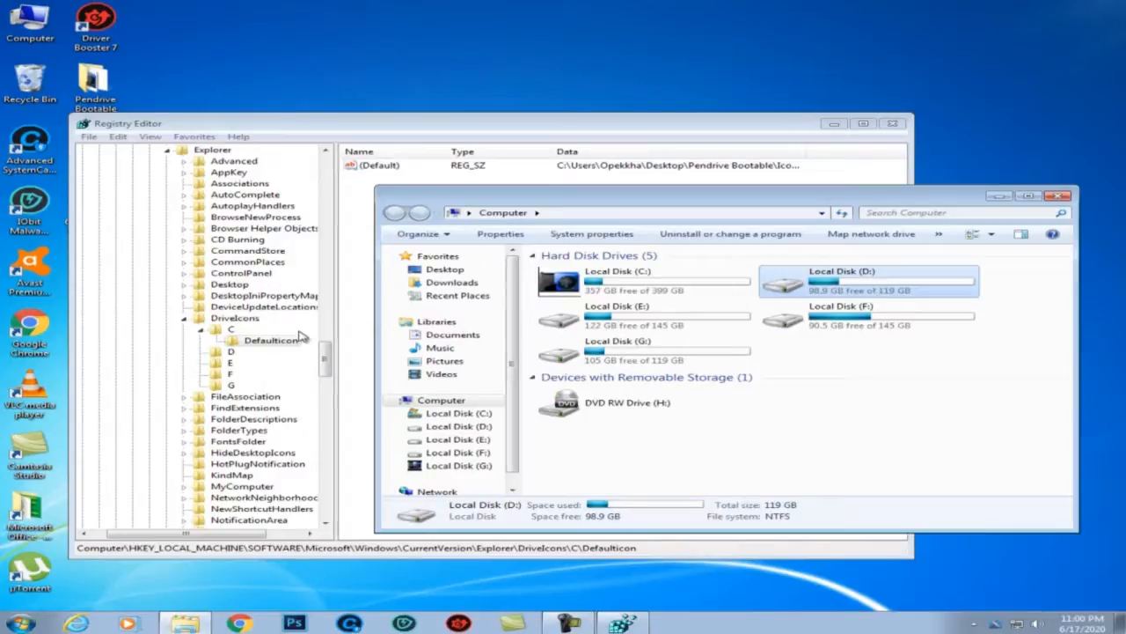
Return to the Registry Editor and create a subkey named Defaulticon under the D key of DriveIcons.
left_click(229, 352)
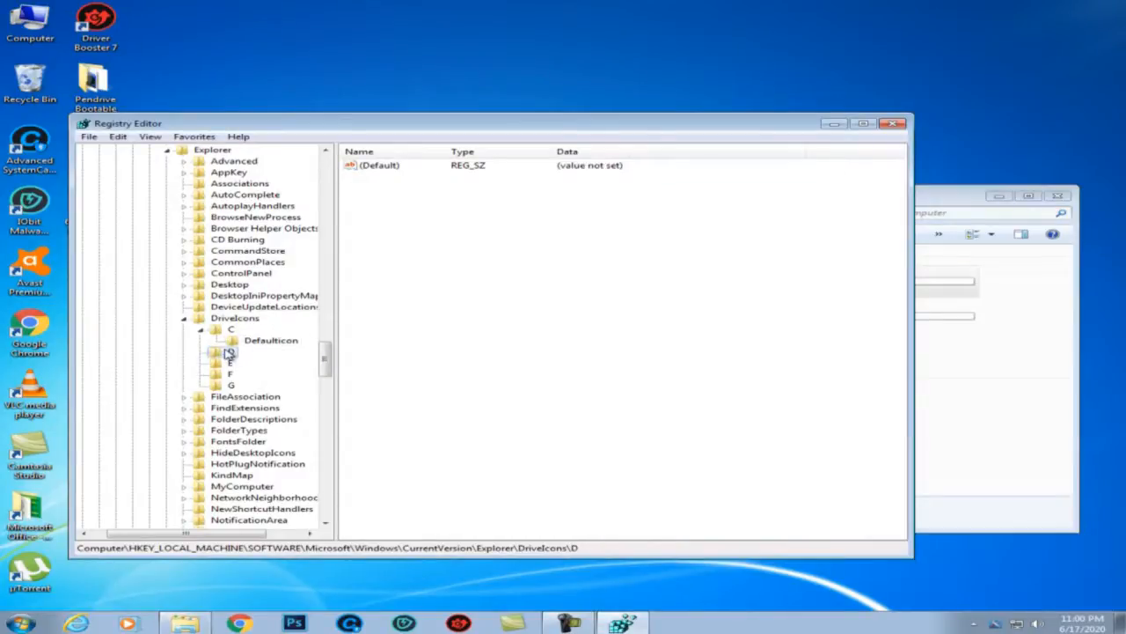
right_click(229, 353)
mouse_move(257, 374)
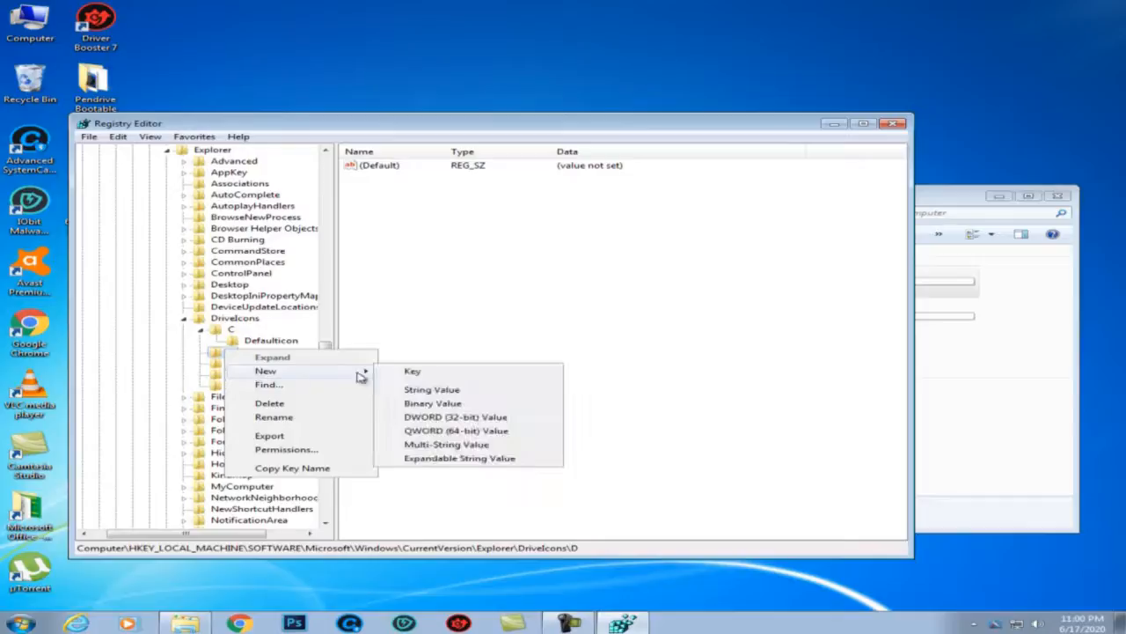
left_click(411, 373)
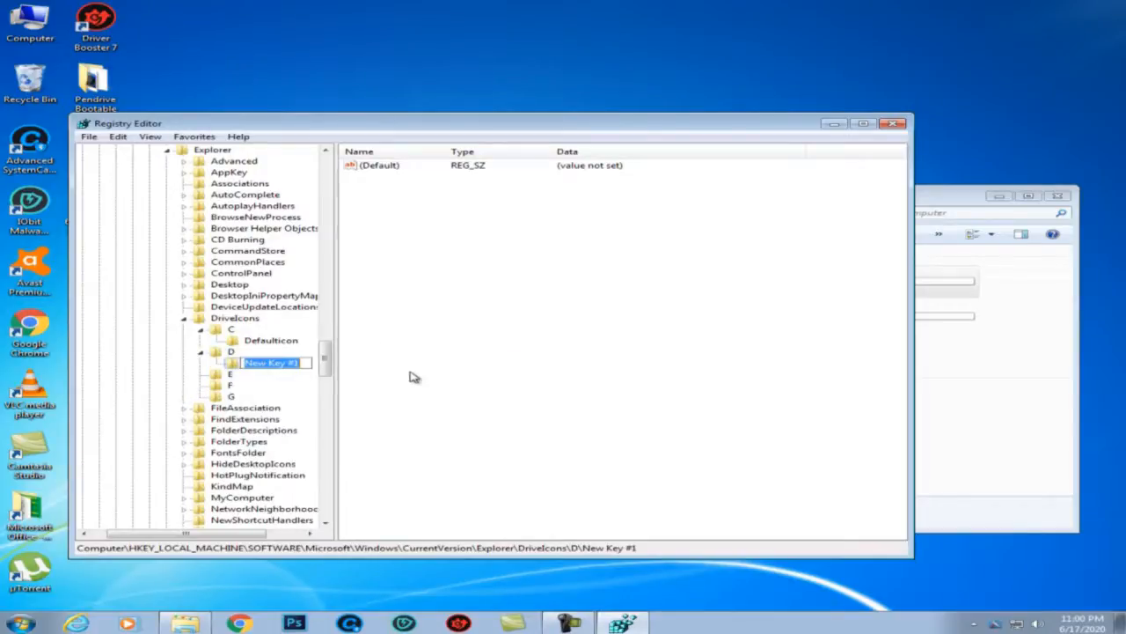
type("DefaultIcon")
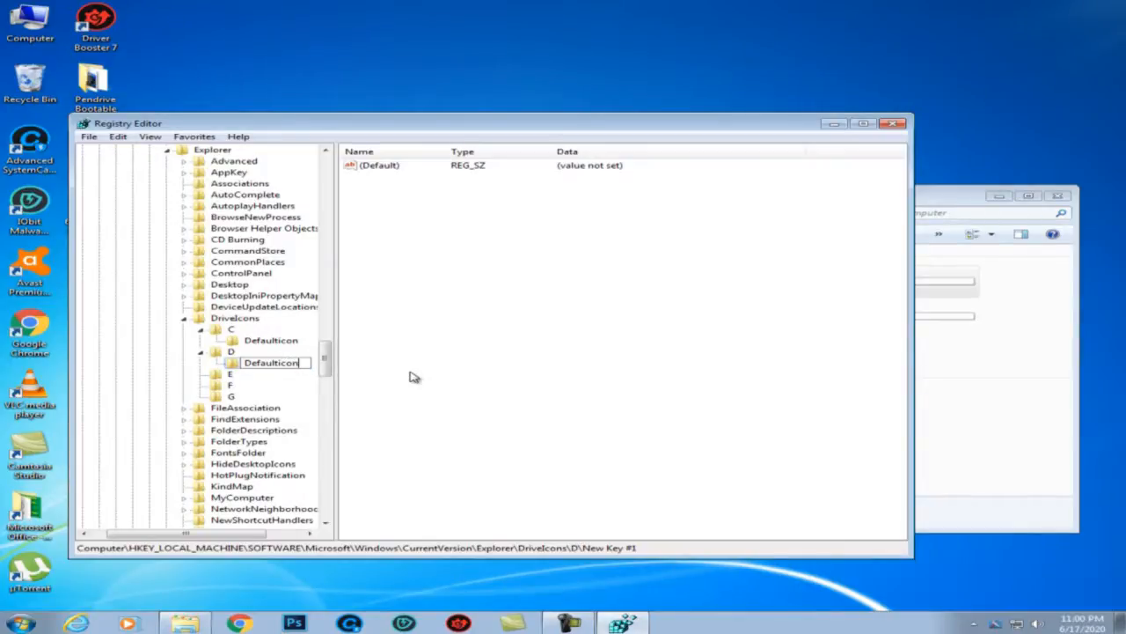
key("Return")
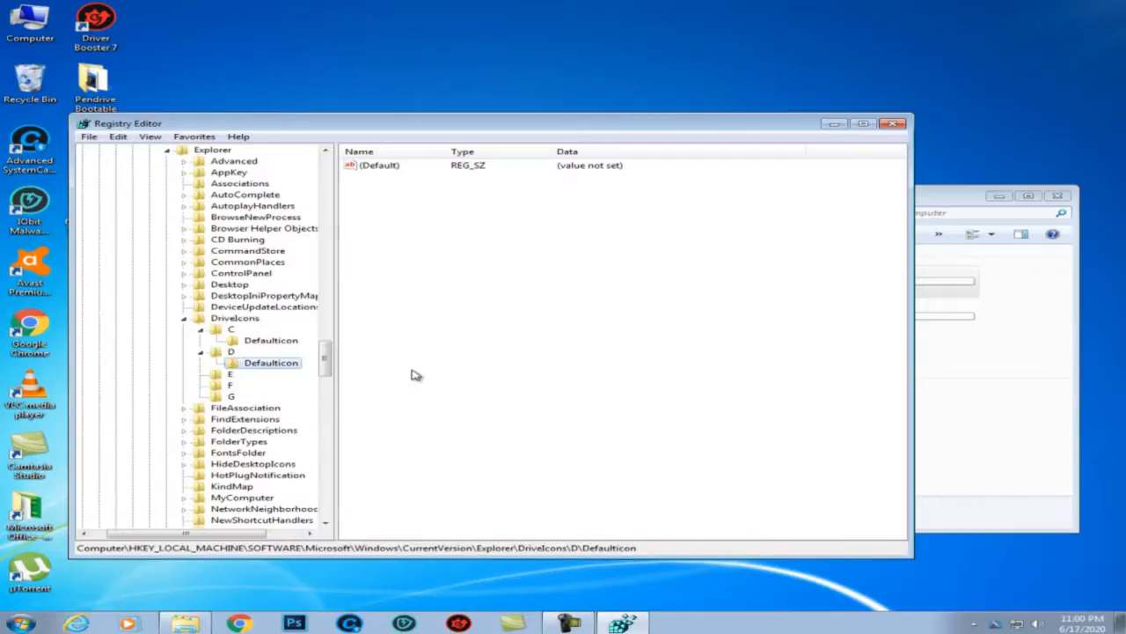
Open the (Default) value of D's Defaulticon key for editing and copy the unnamed icon file's name from the desktop folder Pendrive Bootable.
double_click(391, 167)
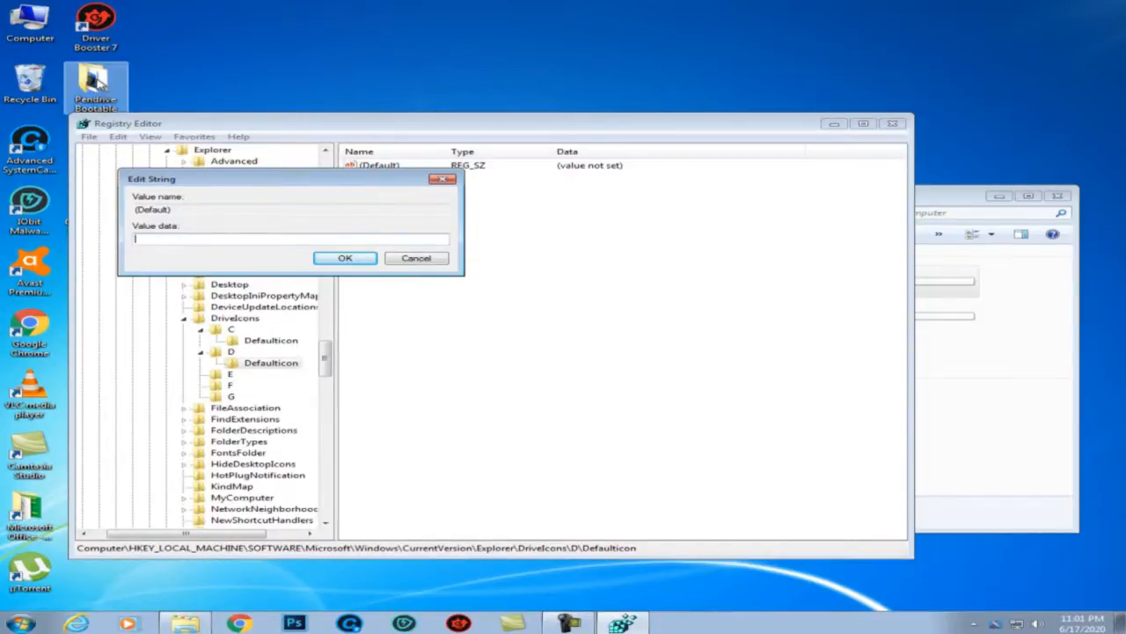
double_click(96, 81)
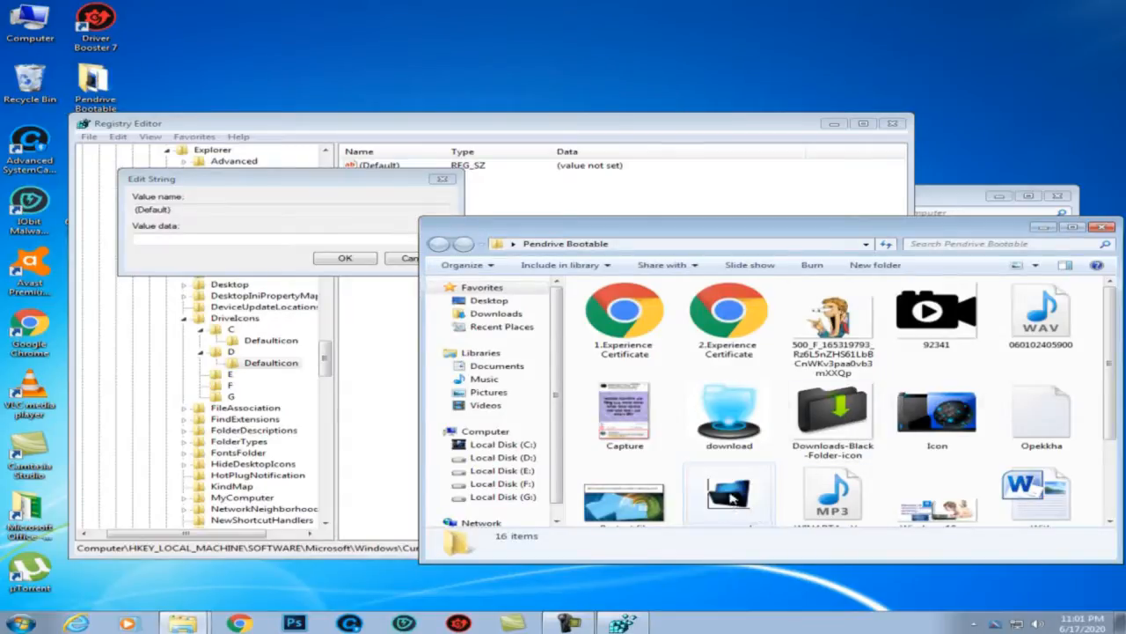
left_click(730, 498)
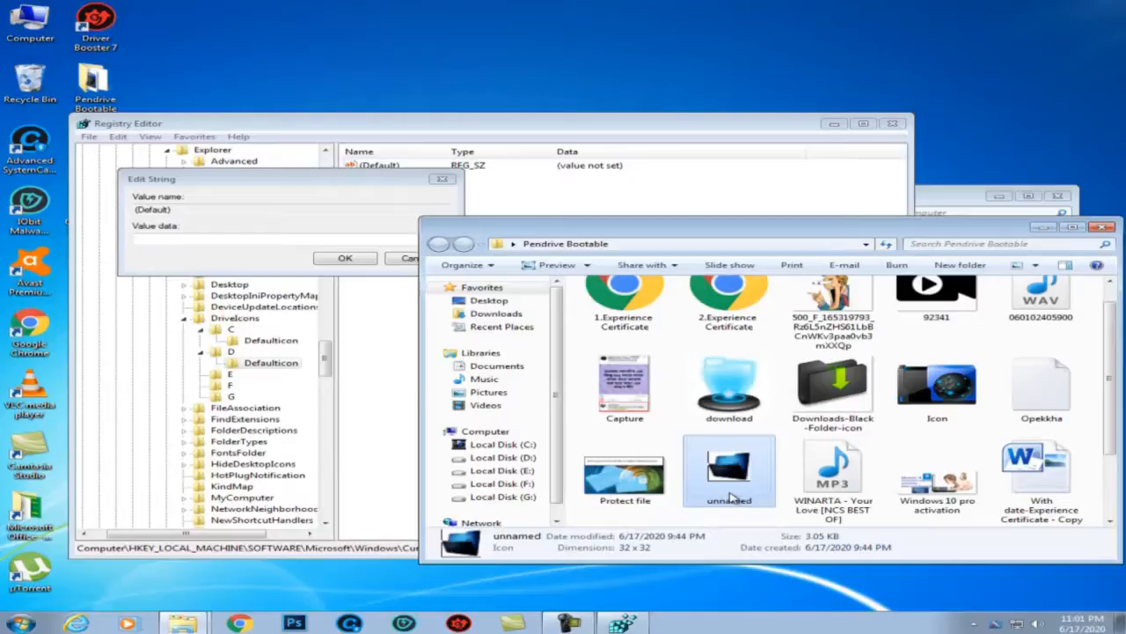
right_click(729, 498)
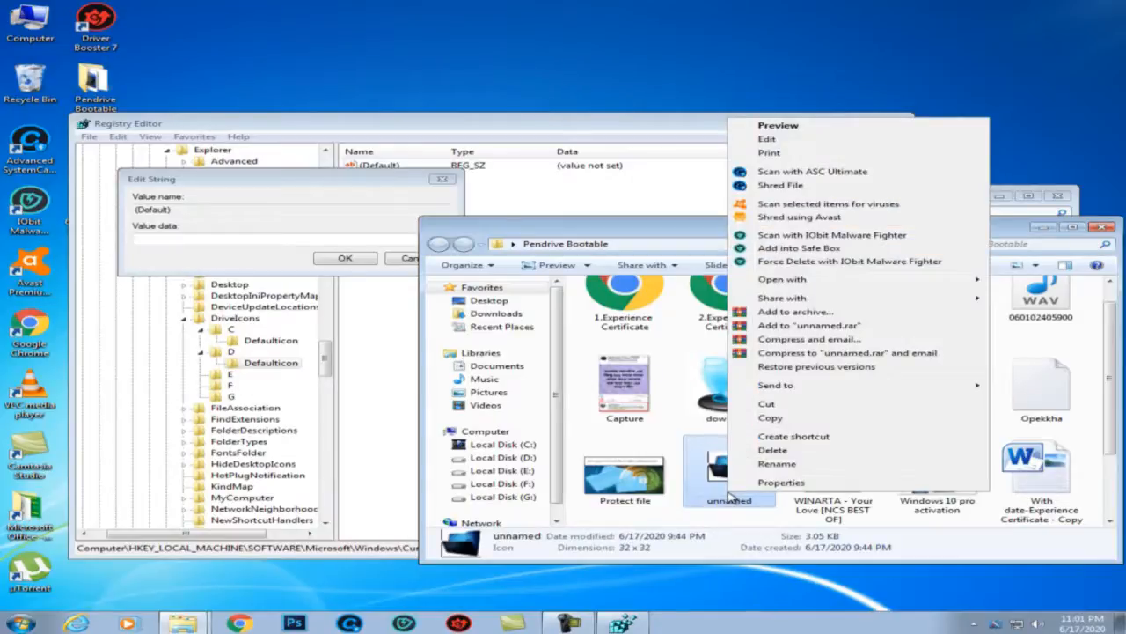
left_click(778, 465)
key("super+c")
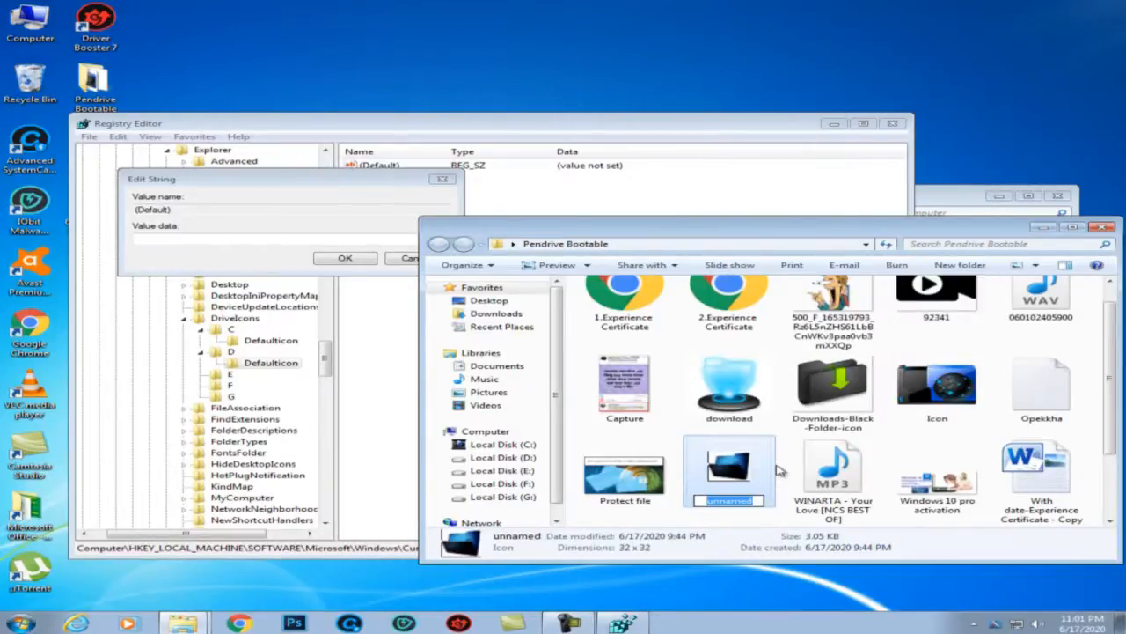
right_click(738, 502)
left_click(786, 370)
Extend the Pendrive Bootable folder path with \ and the copied file name, and open unnamed.ico from it, closing the image preview.
left_click(727, 244)
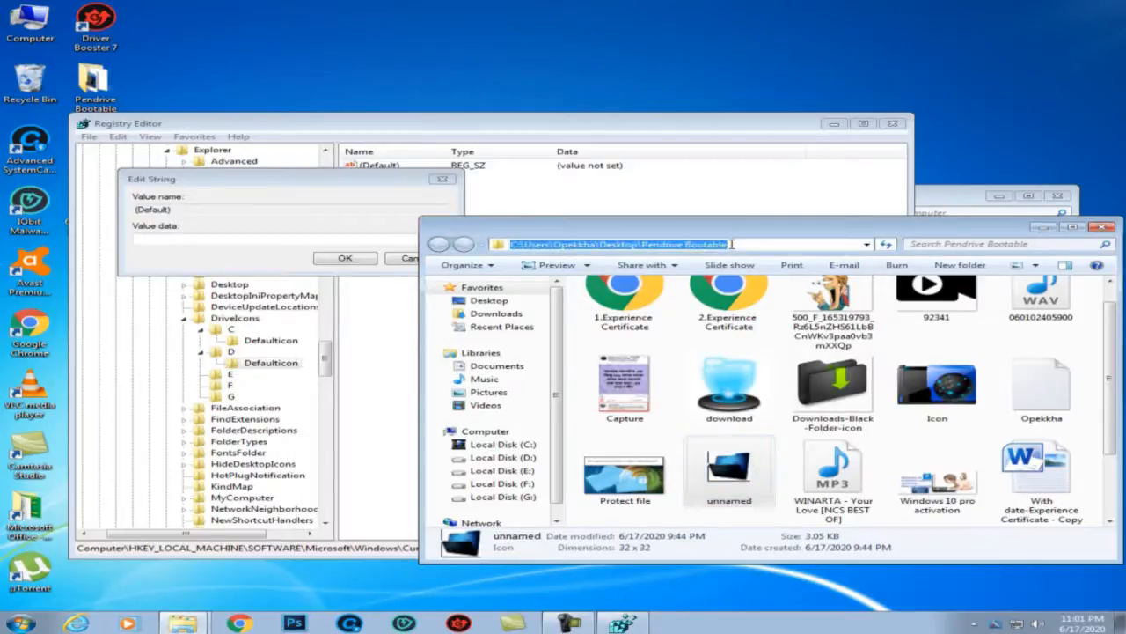
left_click(730, 244)
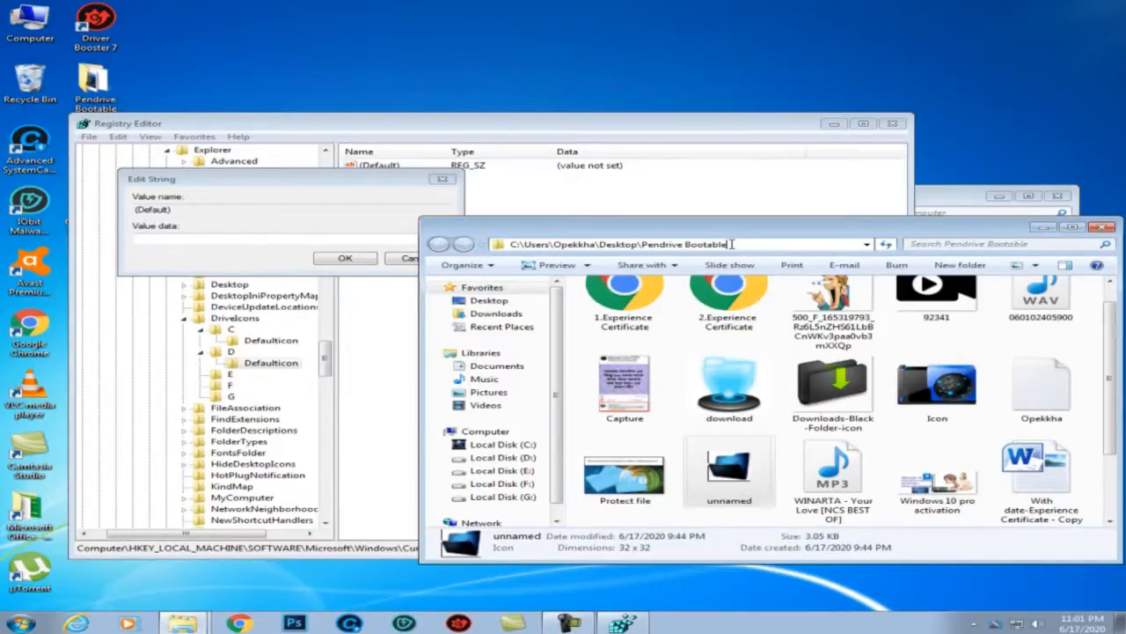
type("\\")
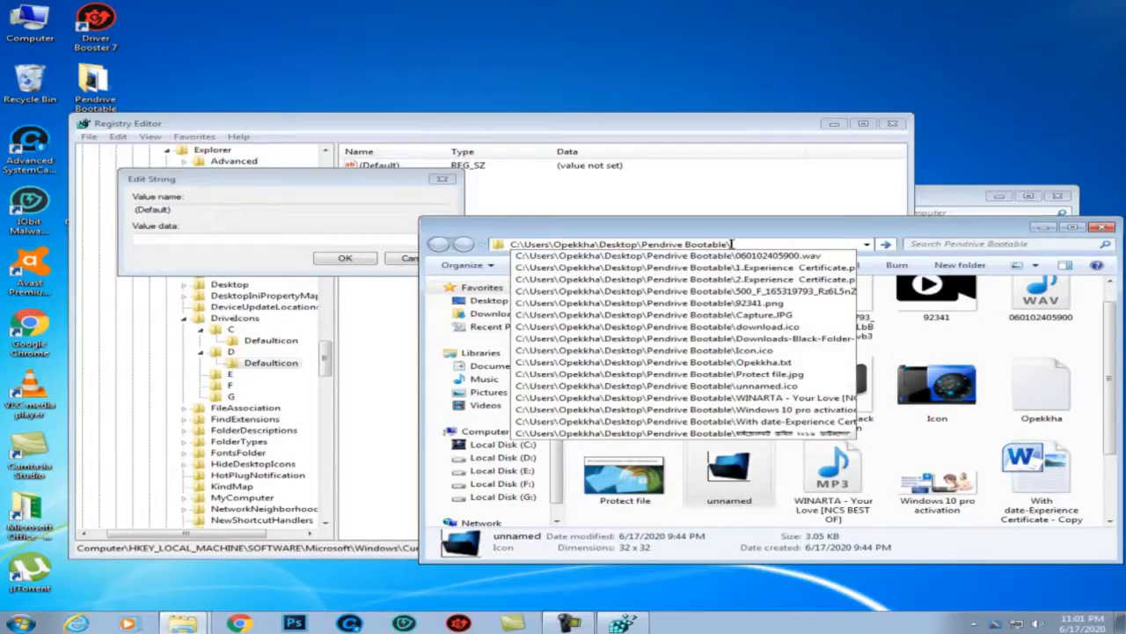
right_click(732, 244)
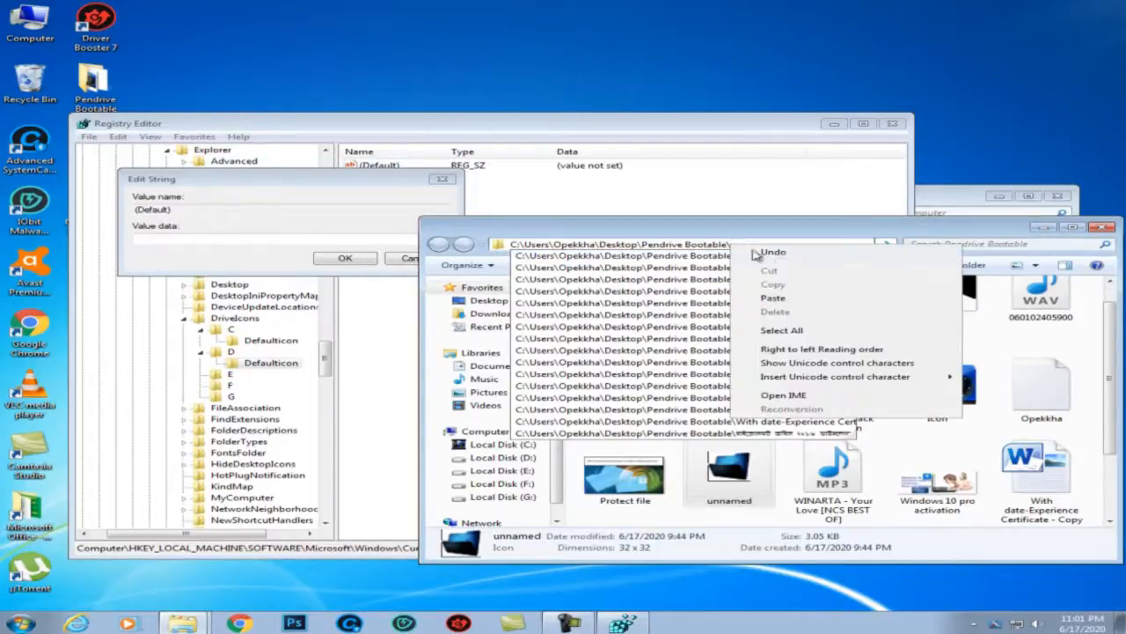
left_click(774, 298)
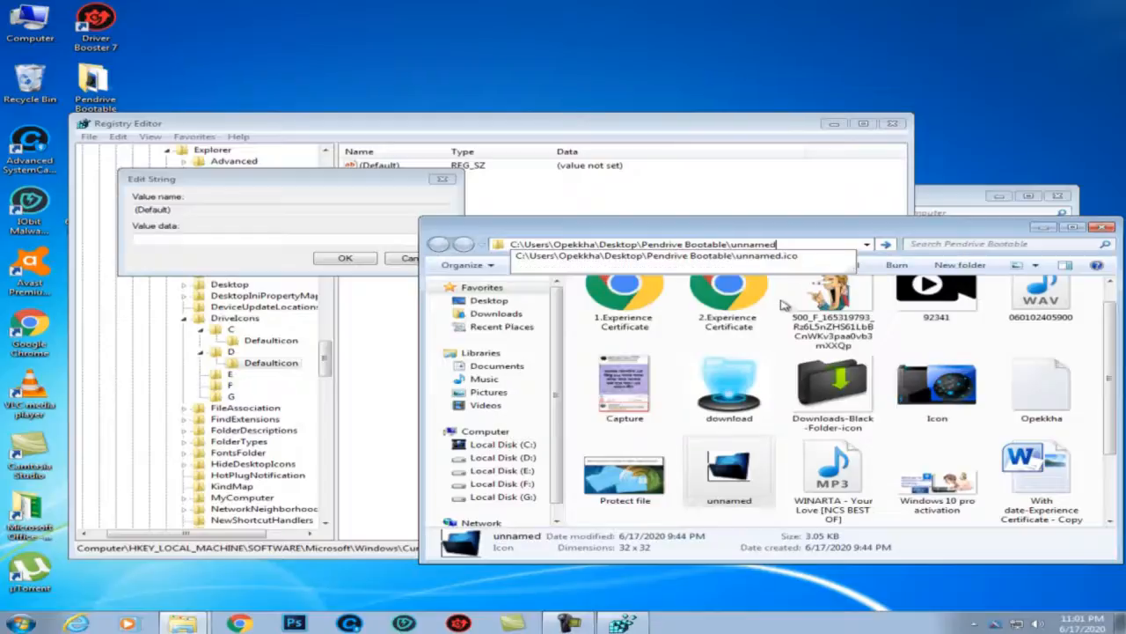
left_click(764, 256)
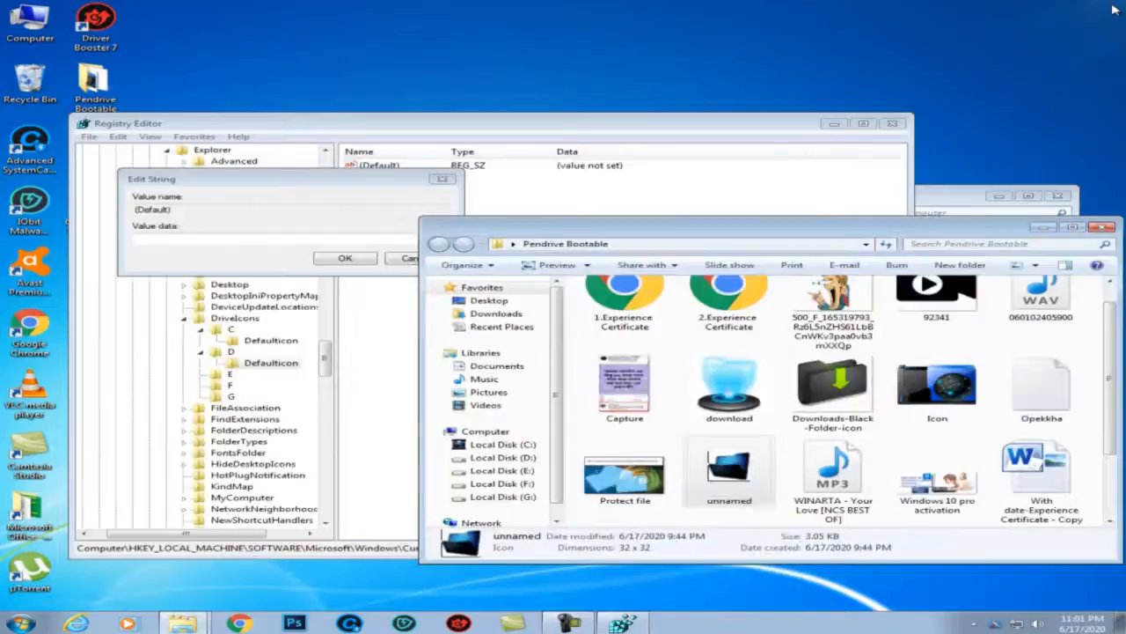
left_click(1114, 7)
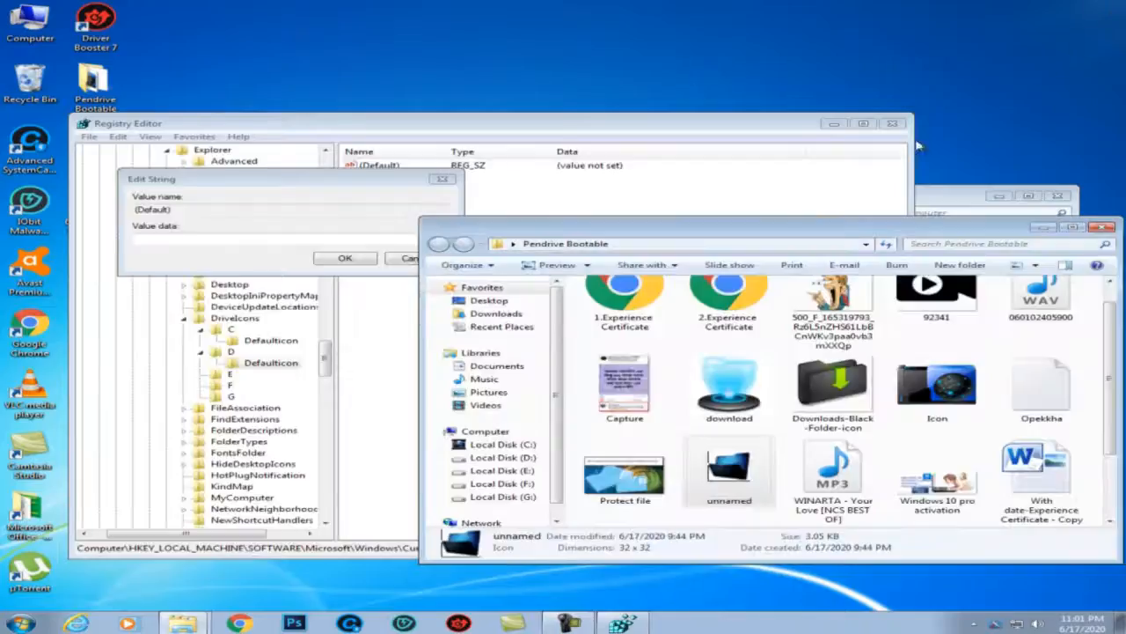
Copy the full path of unnamed.ico and close the Pendrive Bootable folder window.
left_click(757, 243)
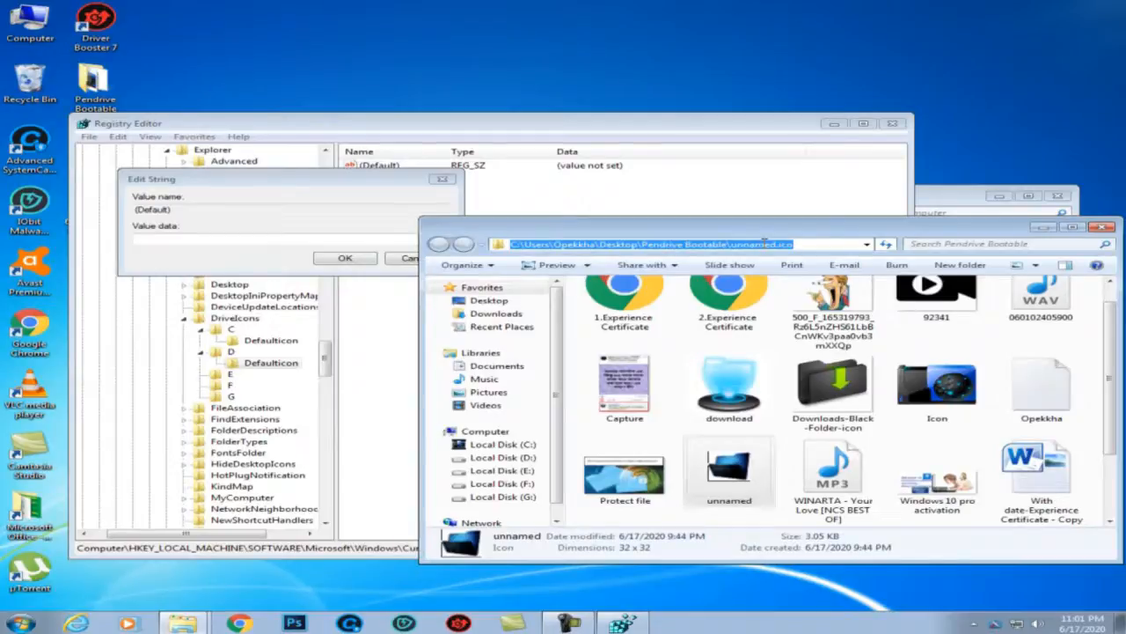
right_click(764, 242)
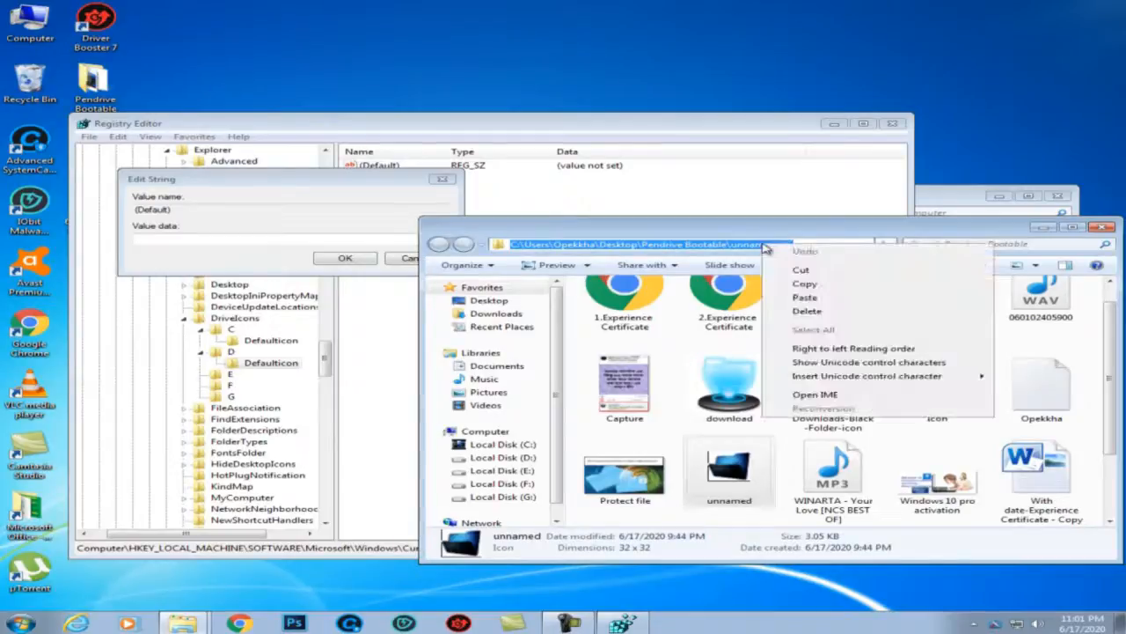
left_click(806, 285)
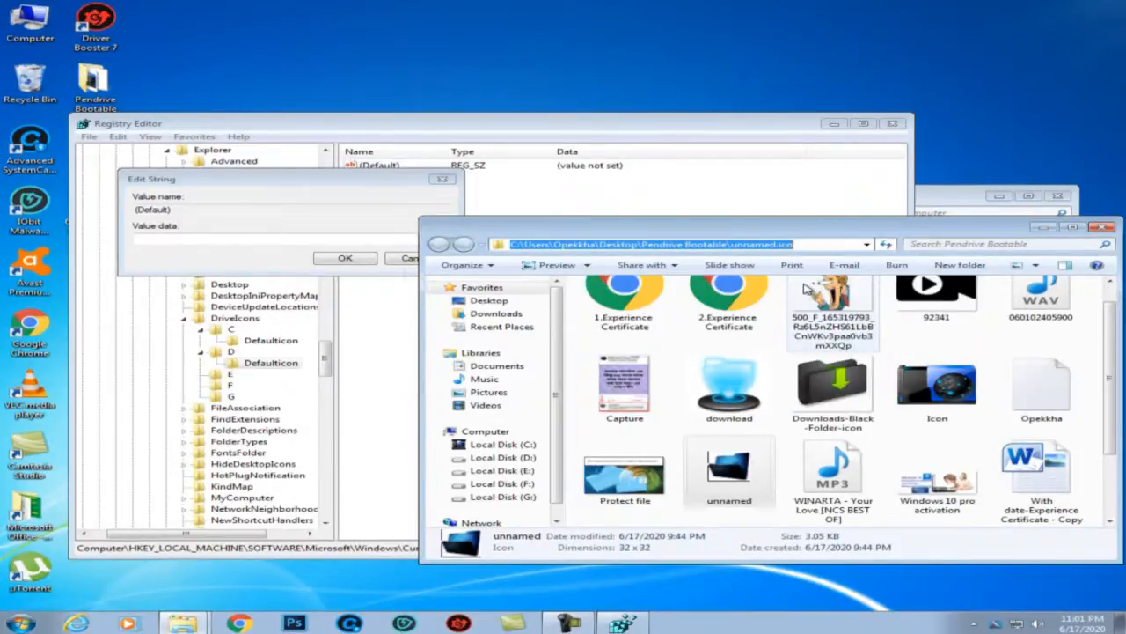
left_click(1104, 227)
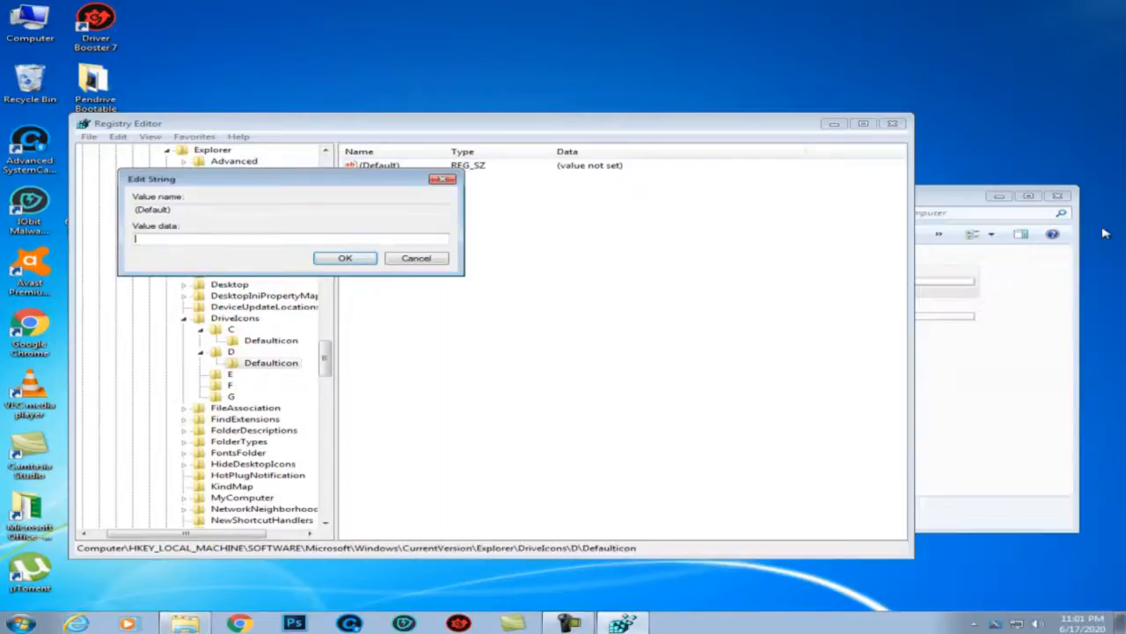
Set the (Default) value of D's Defaulticon key to the copied unnamed.ico path.
right_click(204, 239)
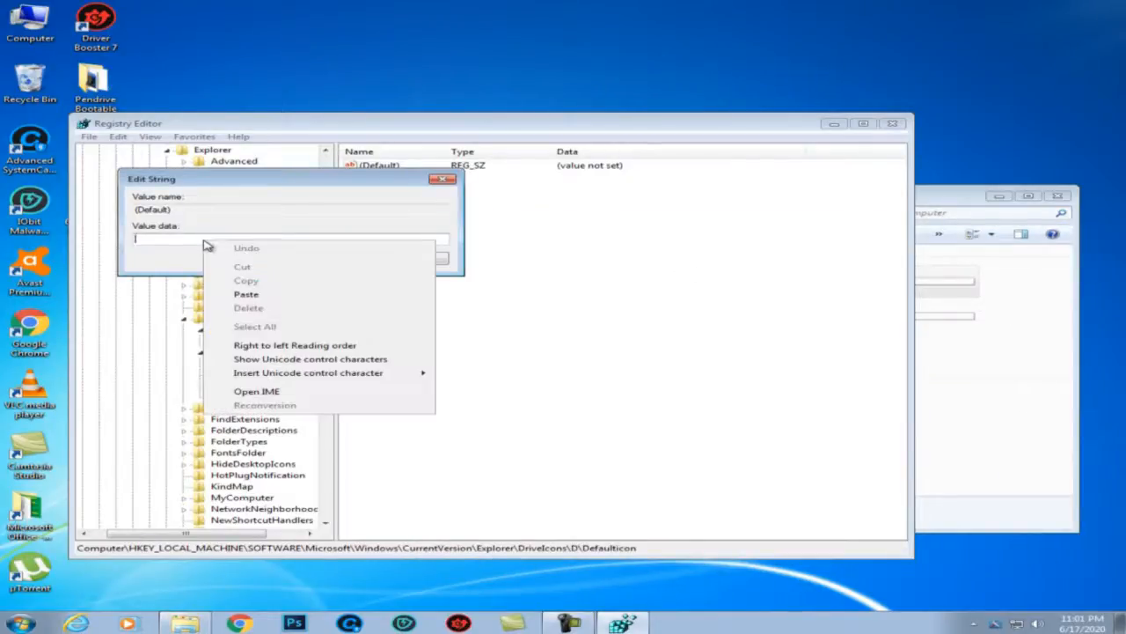
left_click(244, 293)
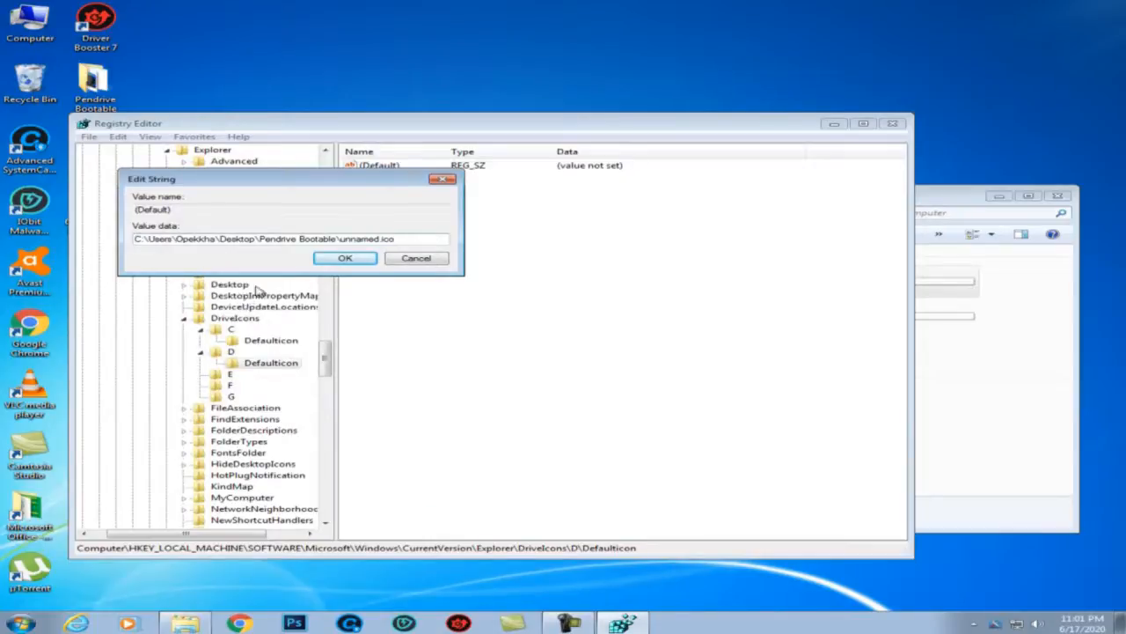
left_click_drag(418, 239, 133, 239)
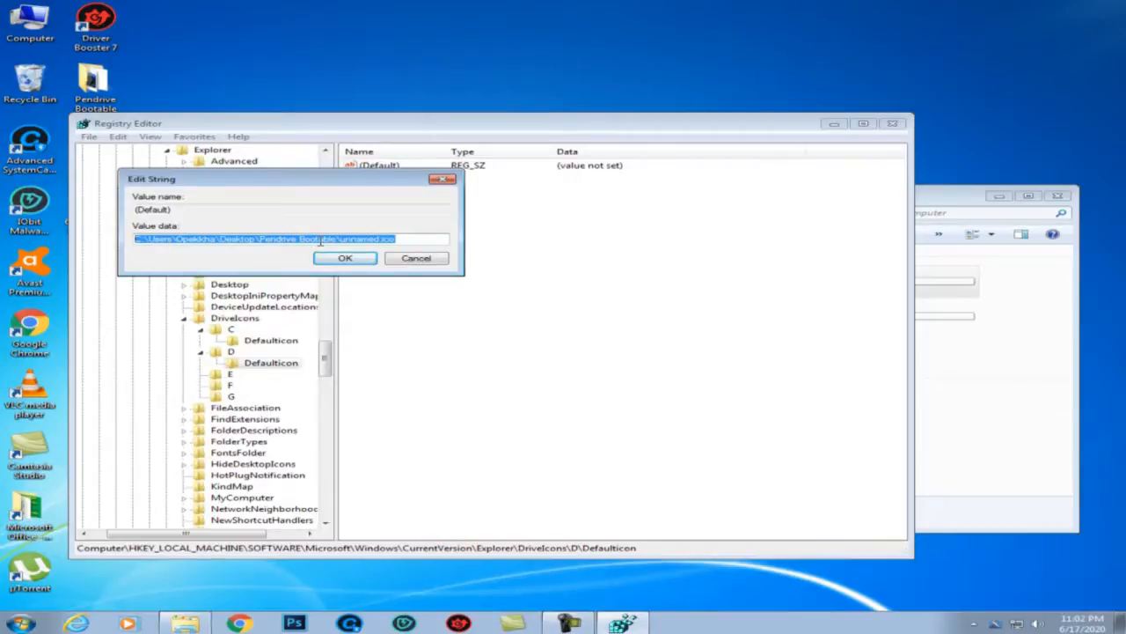
left_click(1012, 358)
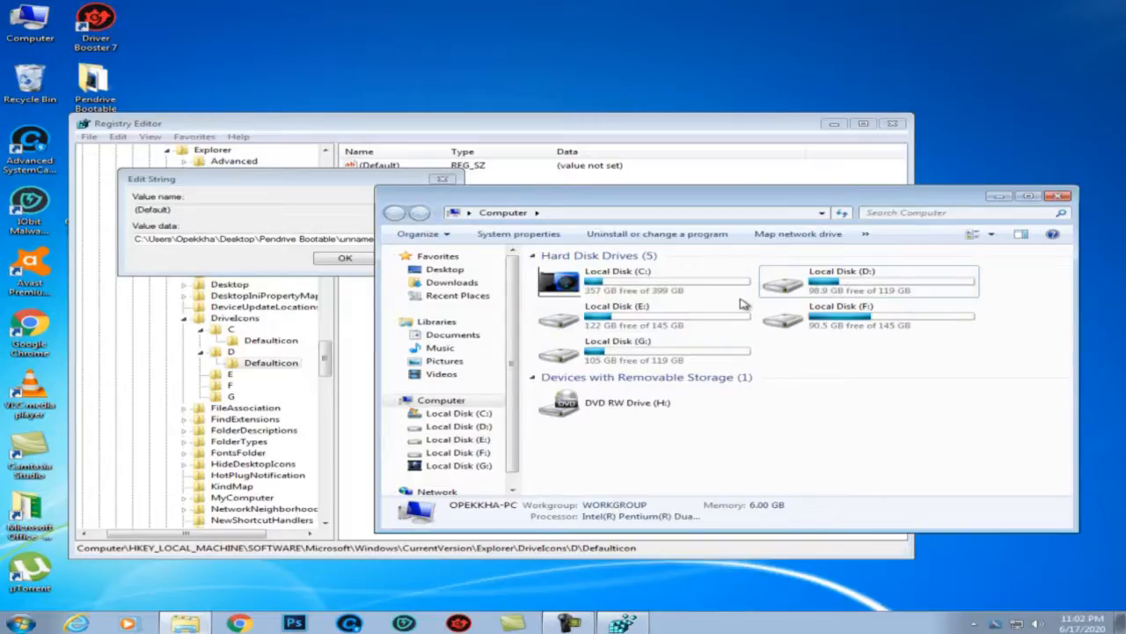
left_click(221, 253)
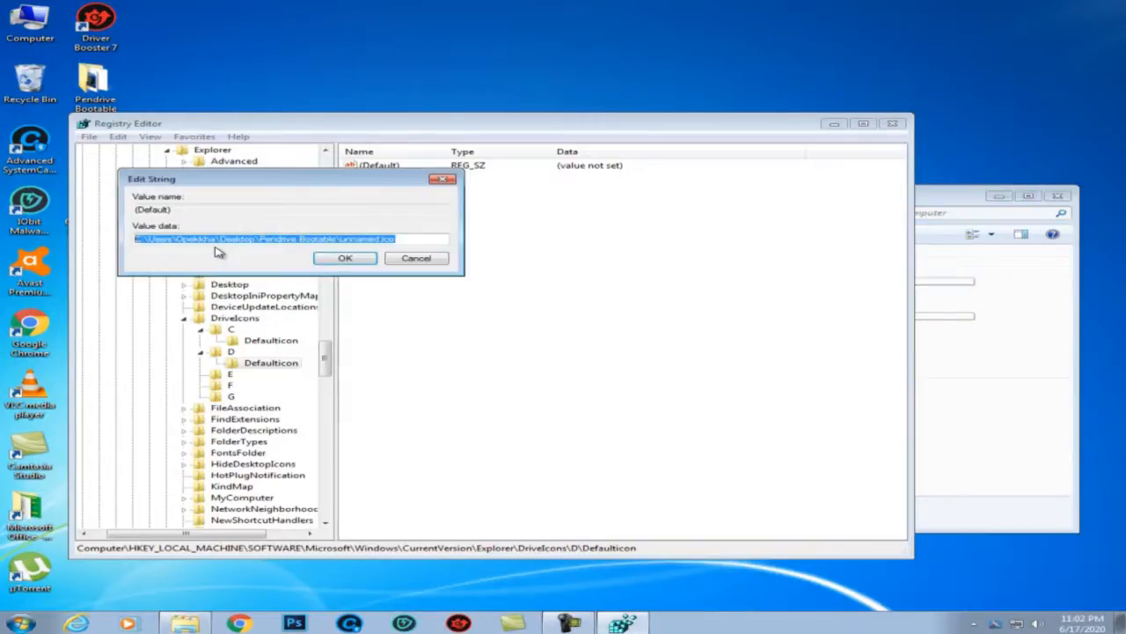
left_click(345, 259)
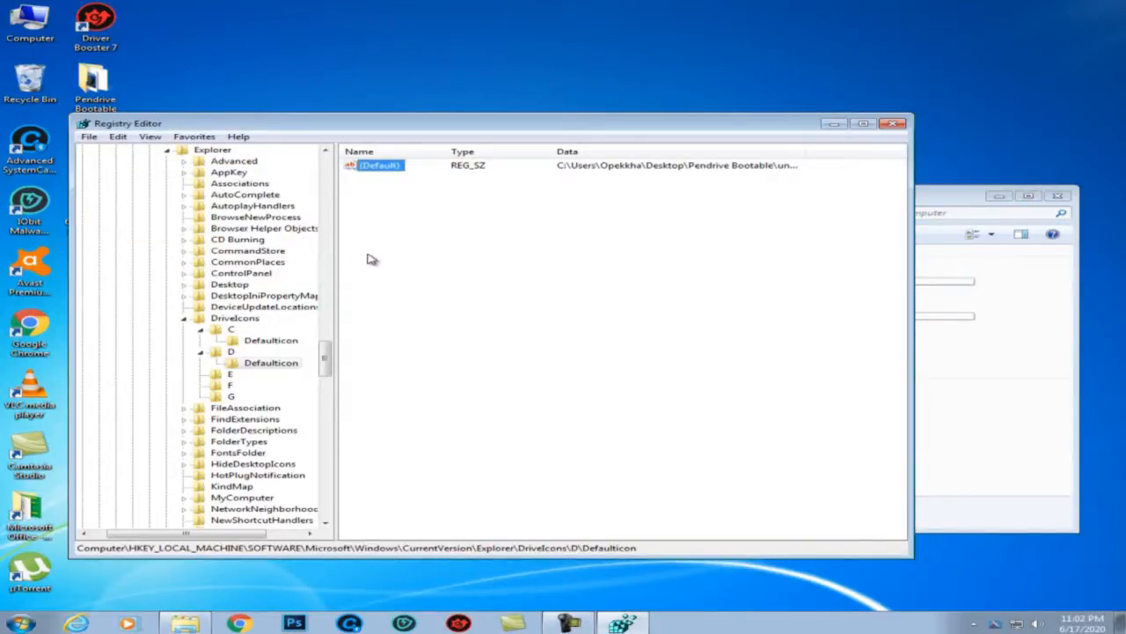
Switch to the Computer window and refresh it to update the drive icons.
left_click(1028, 367)
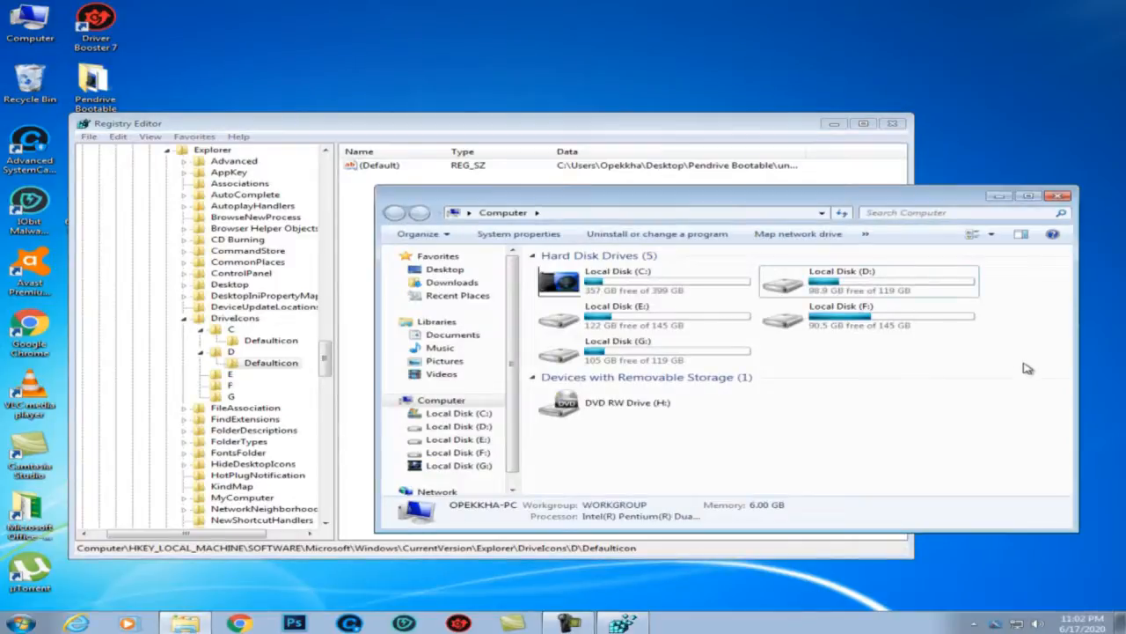
right_click(977, 354)
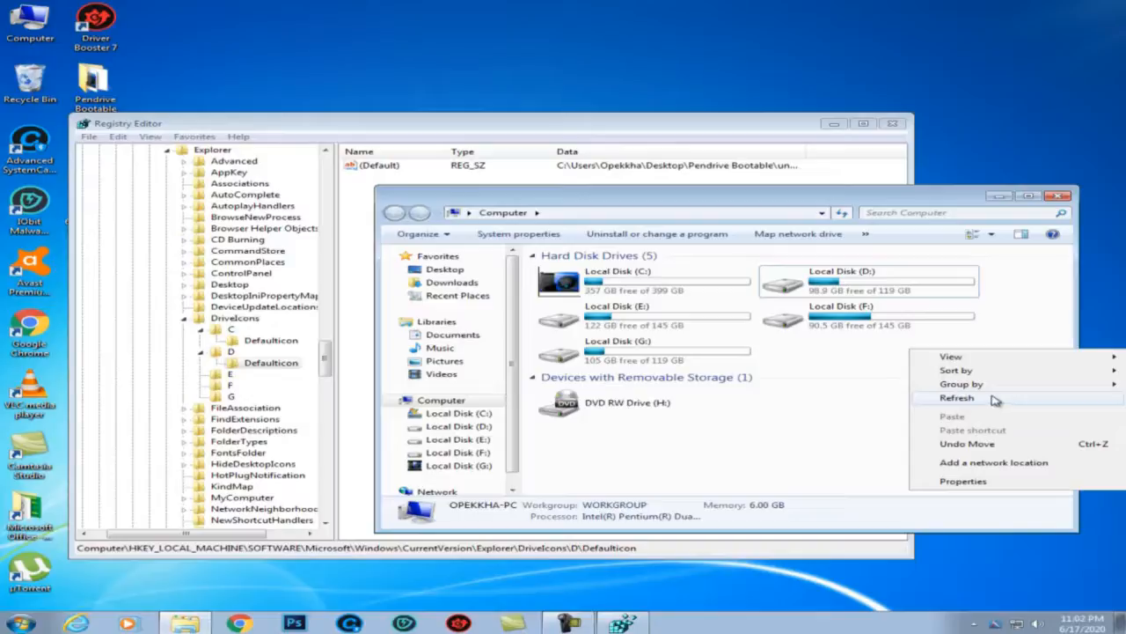
left_click(992, 398)
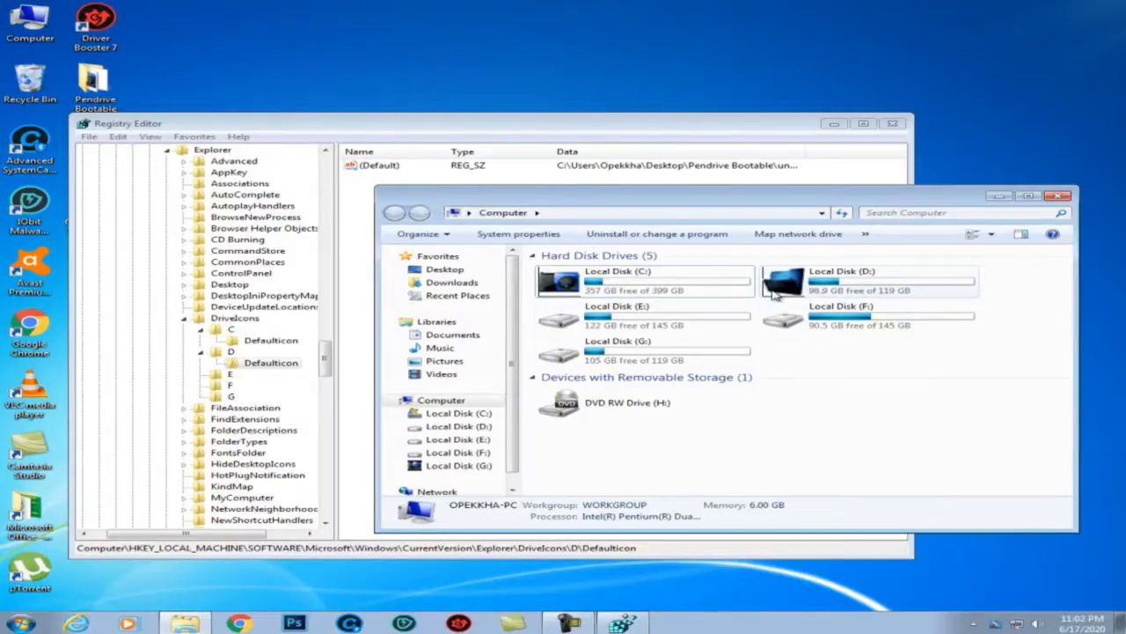
left_click(640, 319)
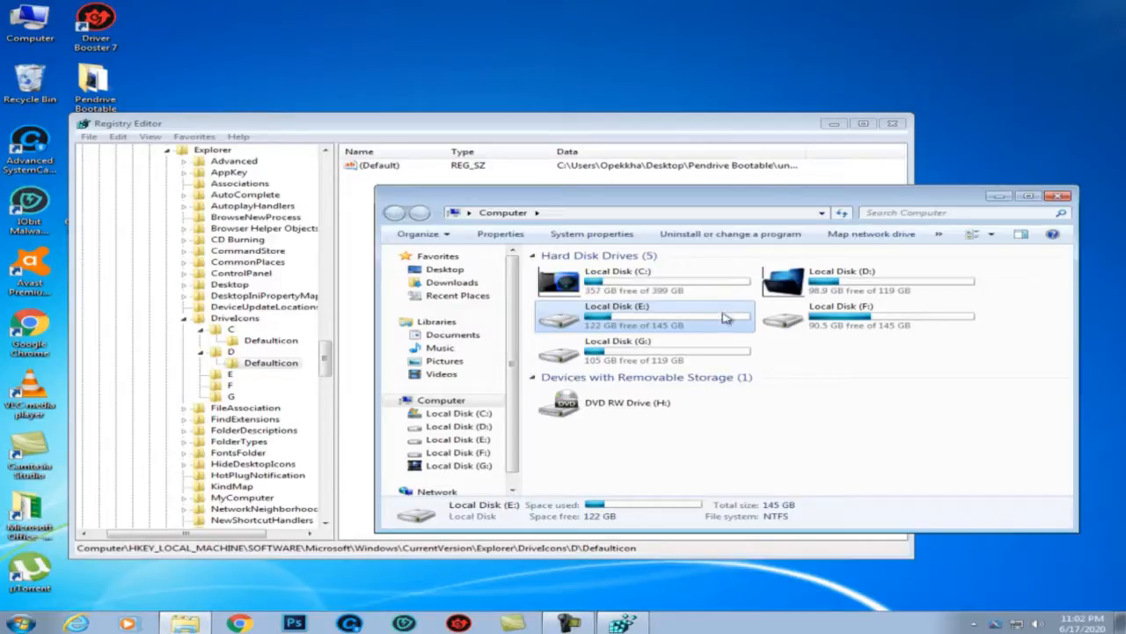
left_click(931, 410)
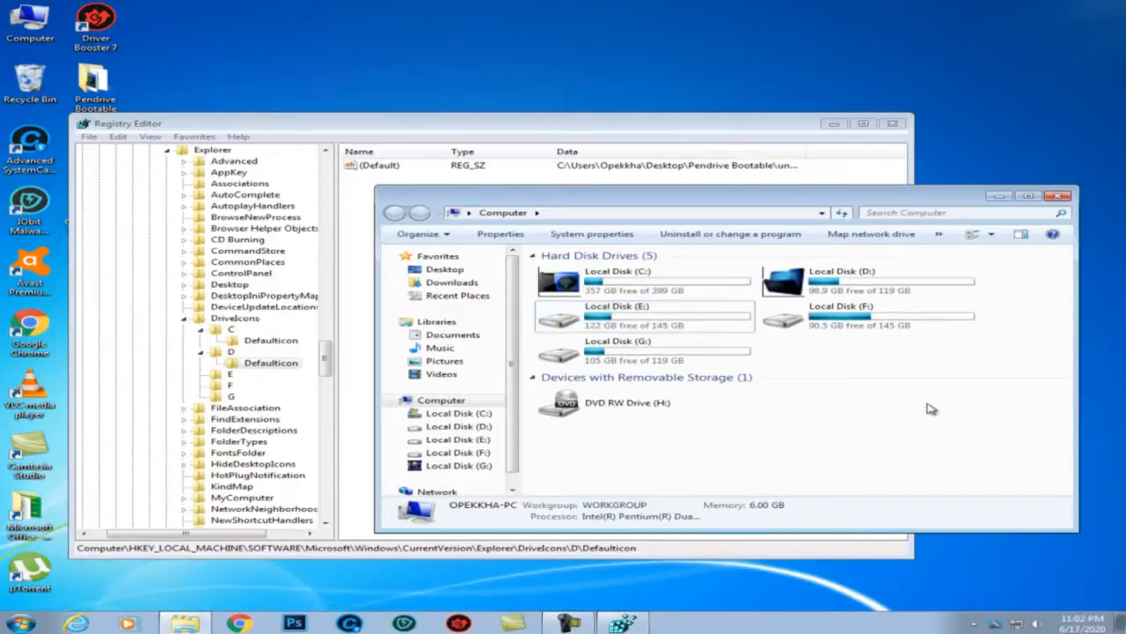
left_click(666, 328)
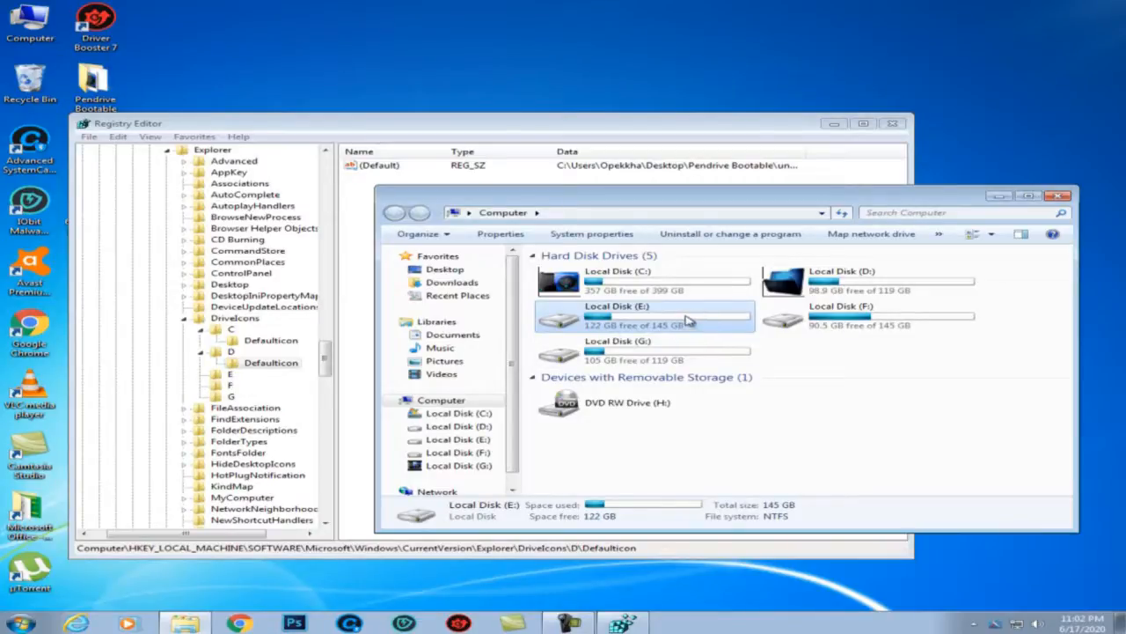
Create a subkey named Defaulticon under the E key in DriveIcons.
left_click(227, 375)
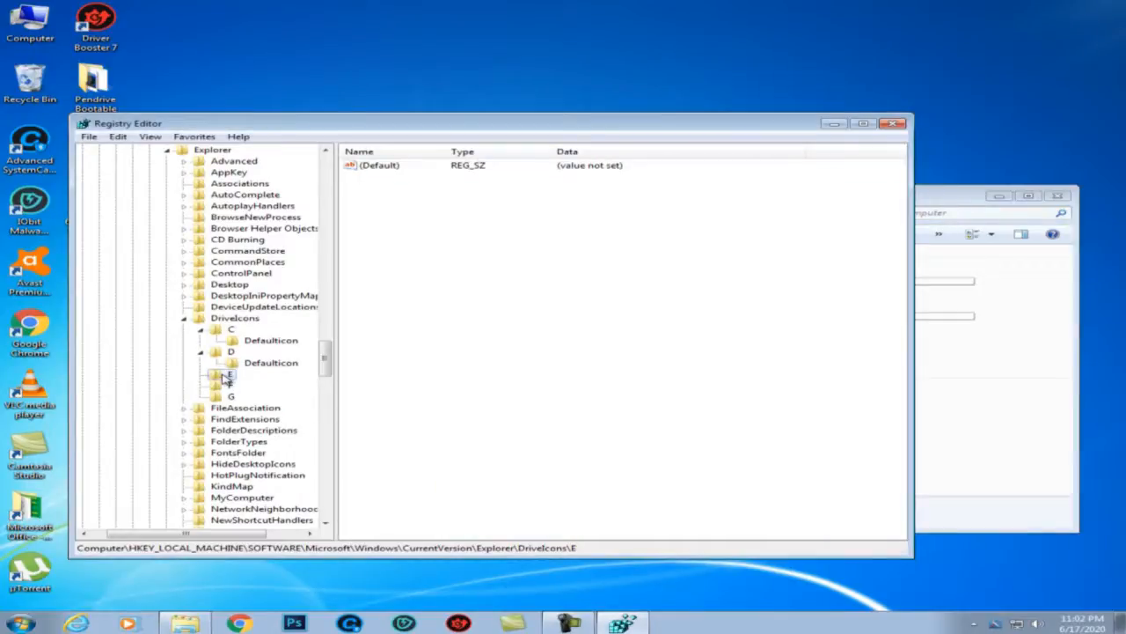
right_click(225, 376)
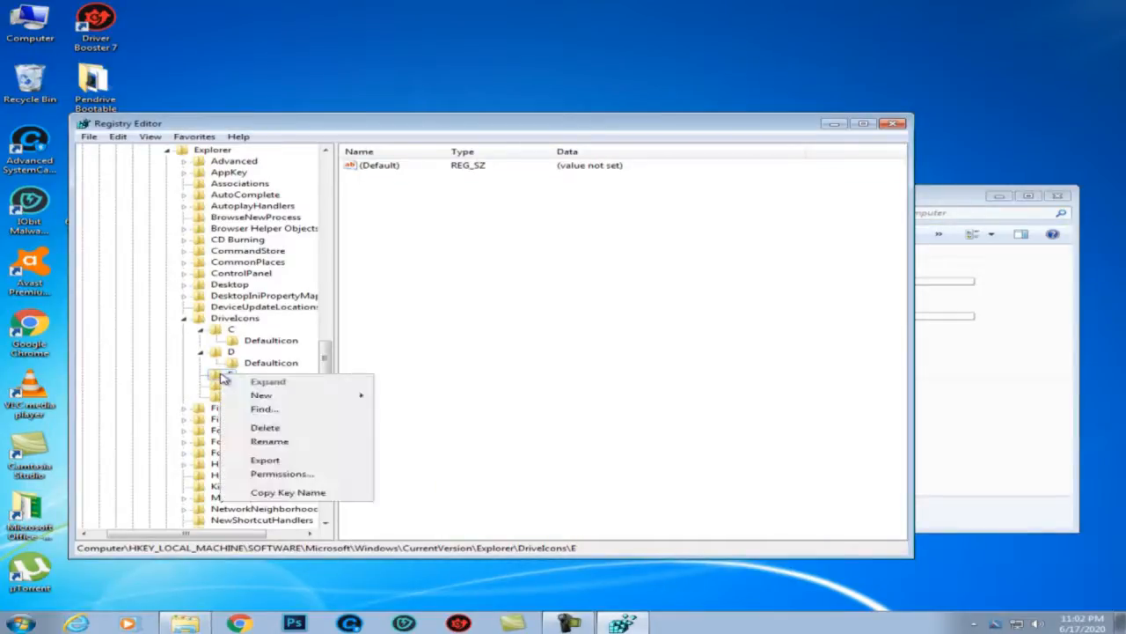
mouse_move(320, 397)
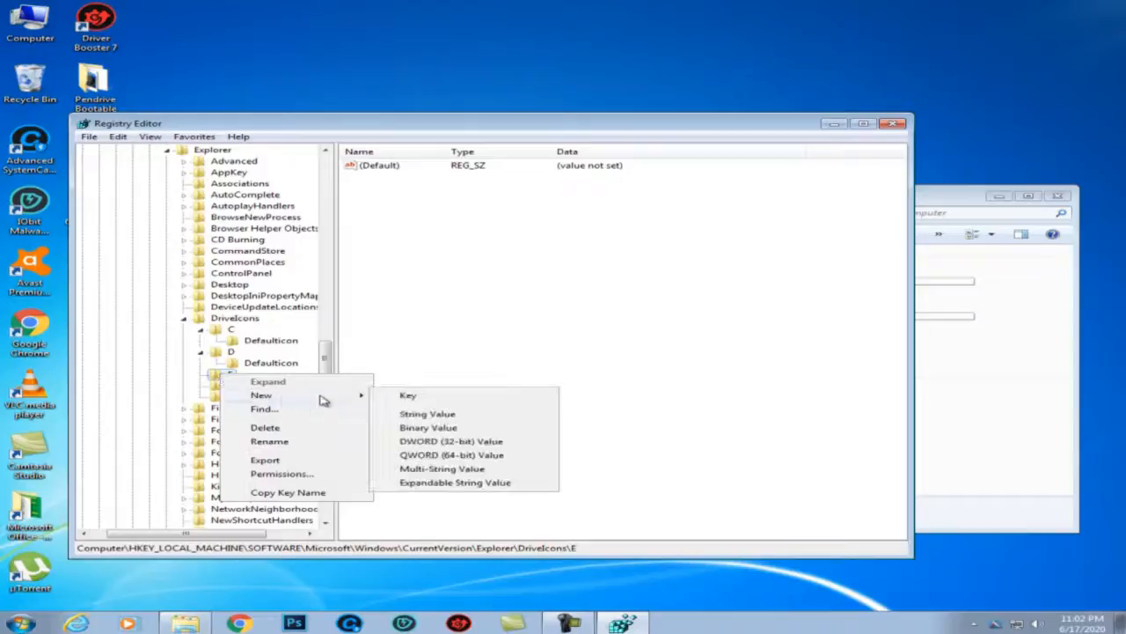
left_click(409, 398)
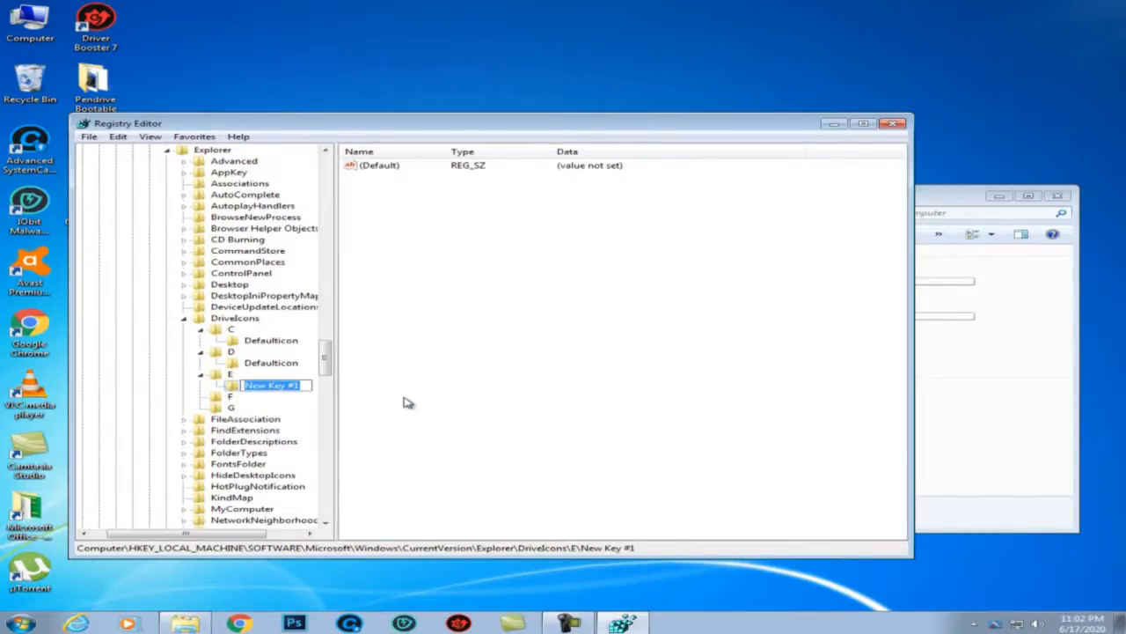
type("DefaultIcon")
key("Return")
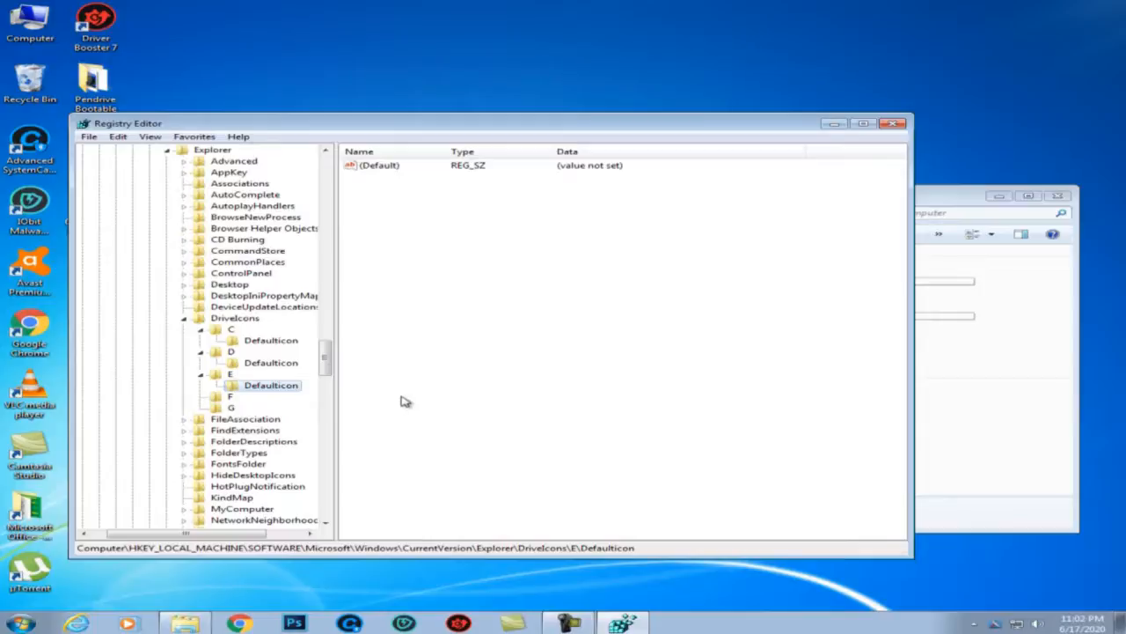
Open the (Default) value of E's Defaulticon key for editing and open the Pendrive Bootable folder from the desktop.
double_click(400, 167)
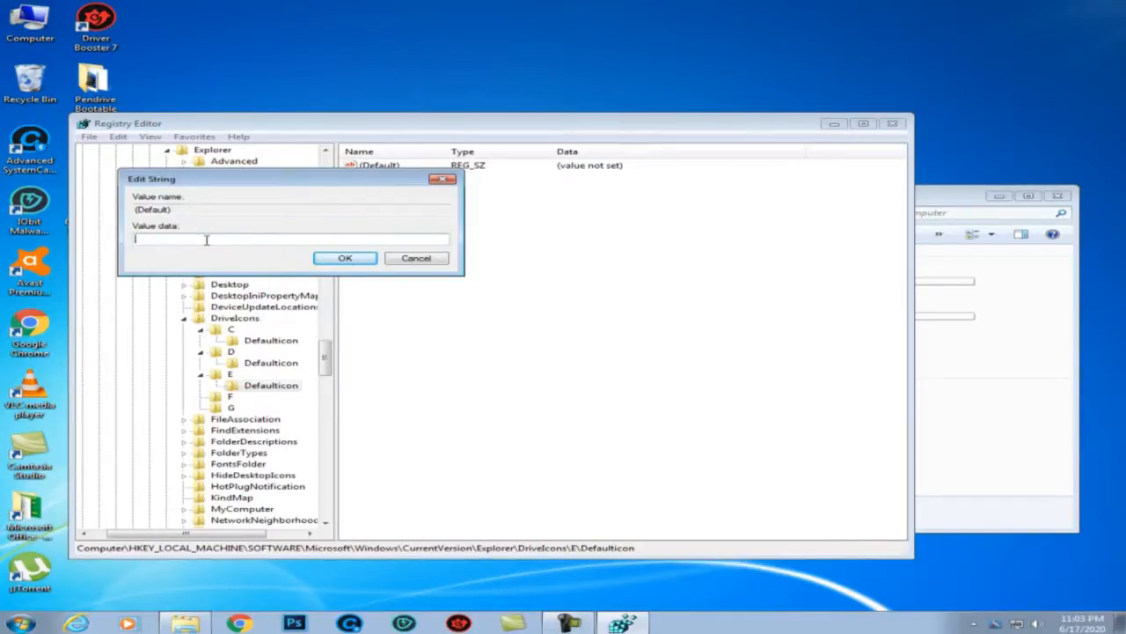
left_click(88, 82)
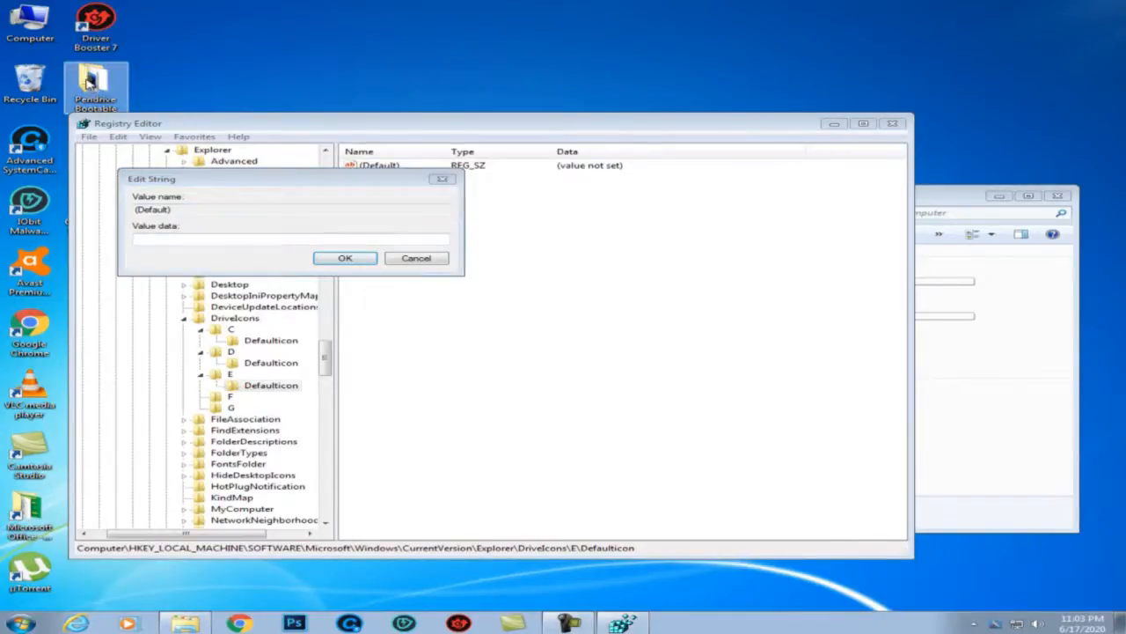
double_click(89, 82)
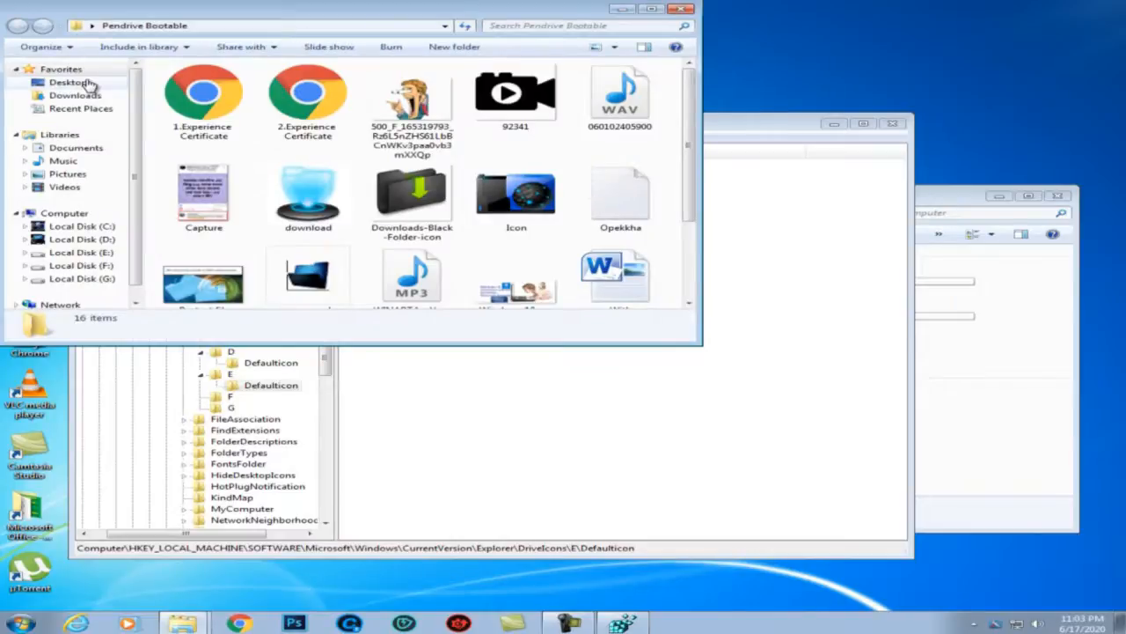
Copy the file name of the Icon image in the Pendrive Bootable folder using Rename.
left_click(516, 202)
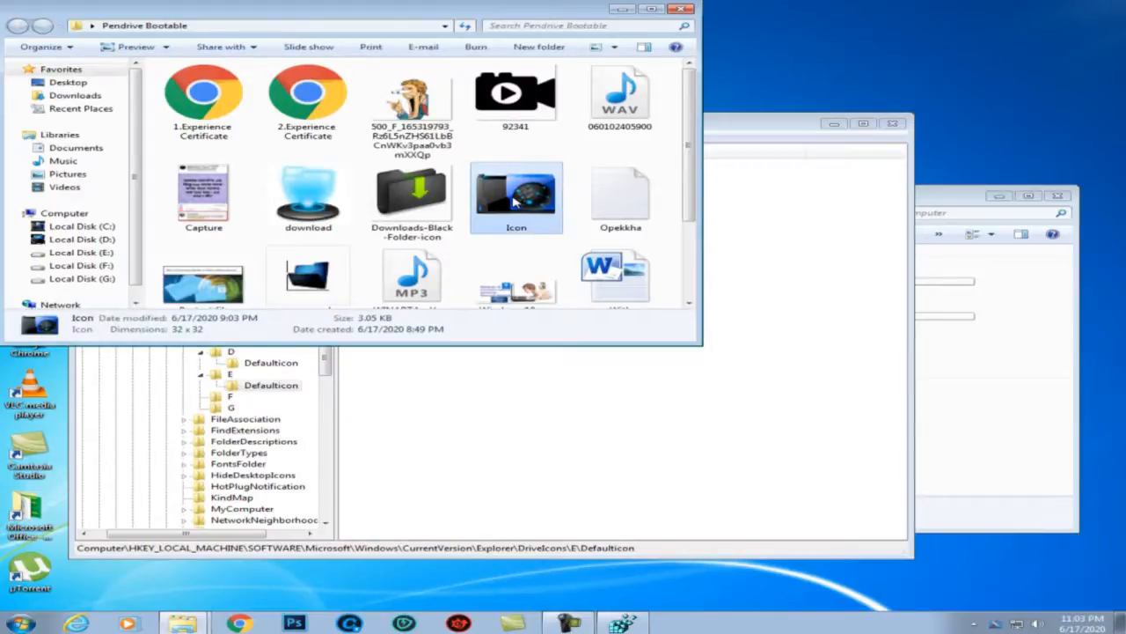
right_click(526, 200)
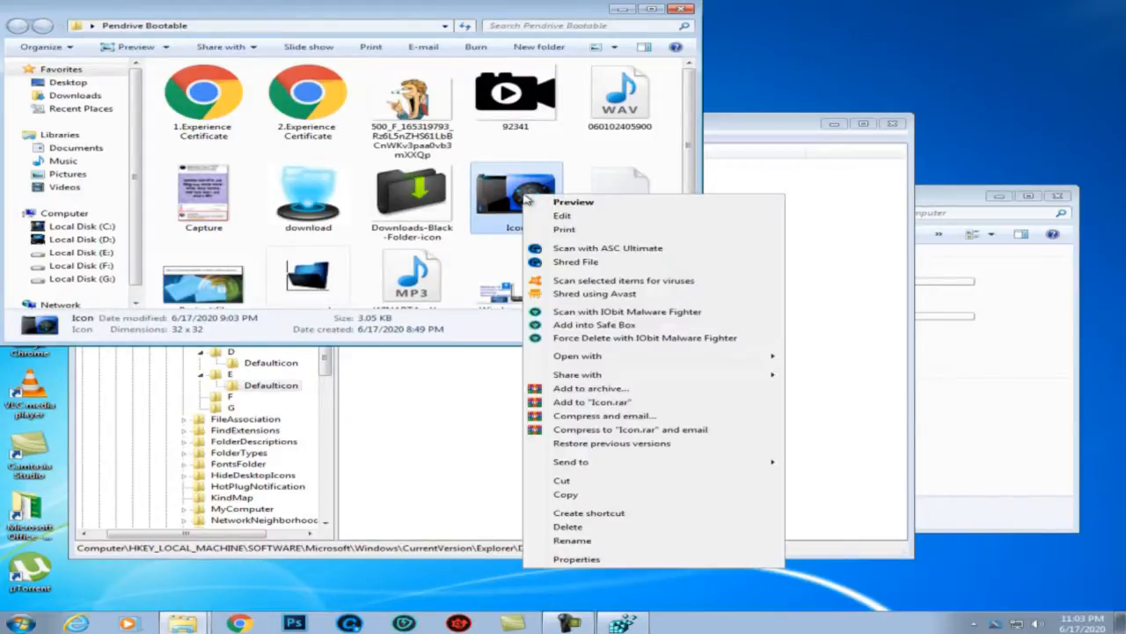
left_click(572, 540)
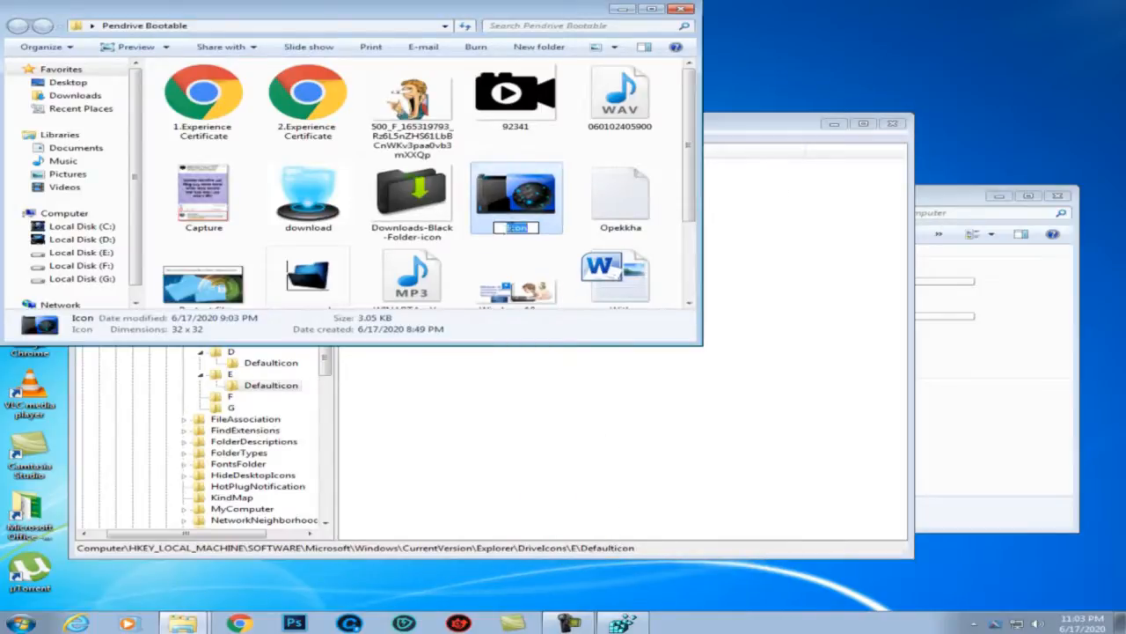
right_click(510, 228)
left_click(552, 271)
Extend the Pendrive Bootable folder path with \ and the copied file name, and open Icon.ico from it, closing the image preview.
left_click(343, 25)
left_click(315, 25)
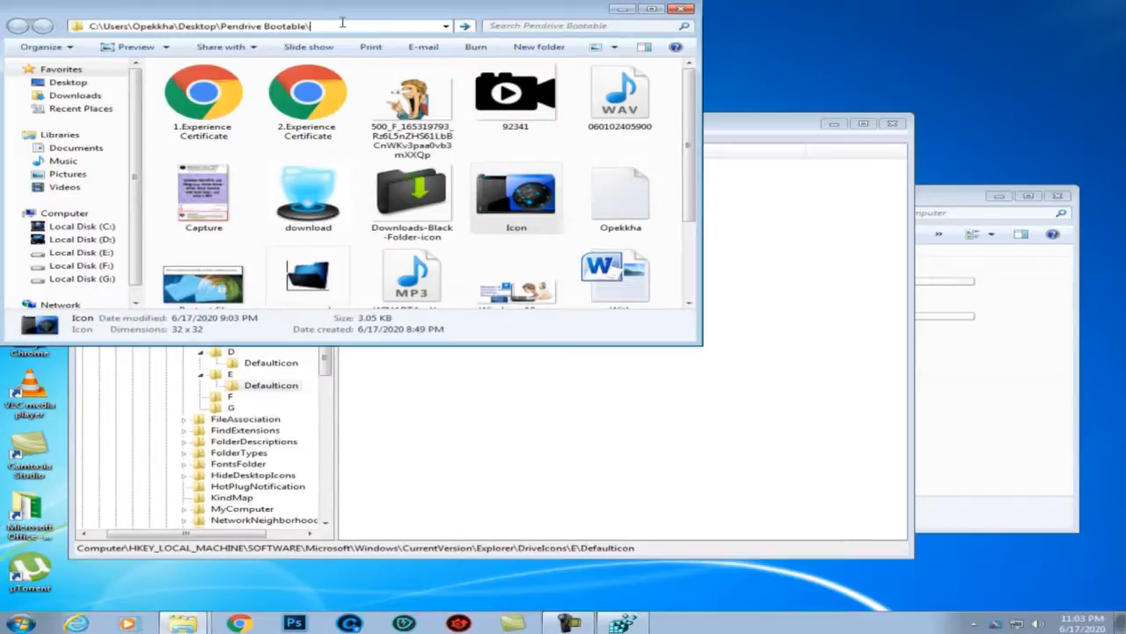
type("\\")
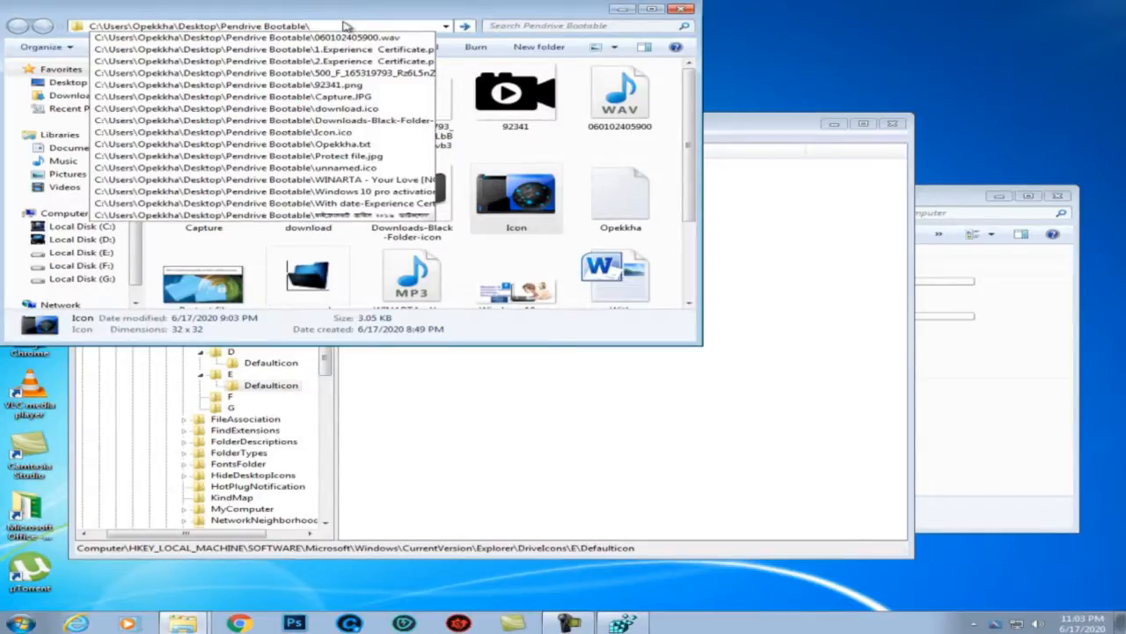
left_click(346, 25)
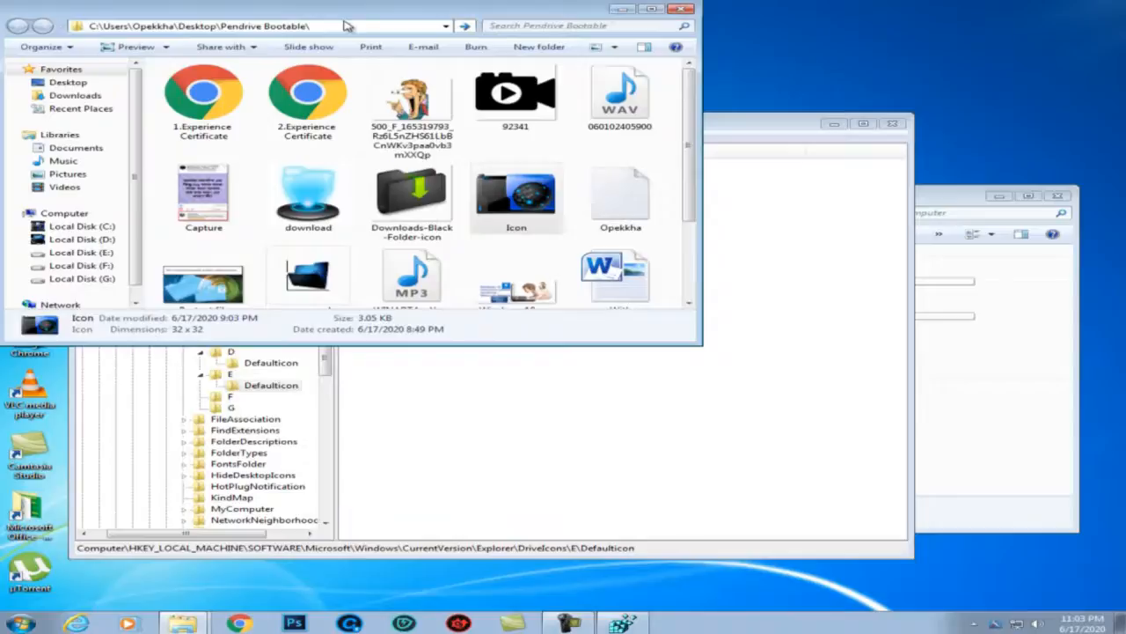
right_click(324, 26)
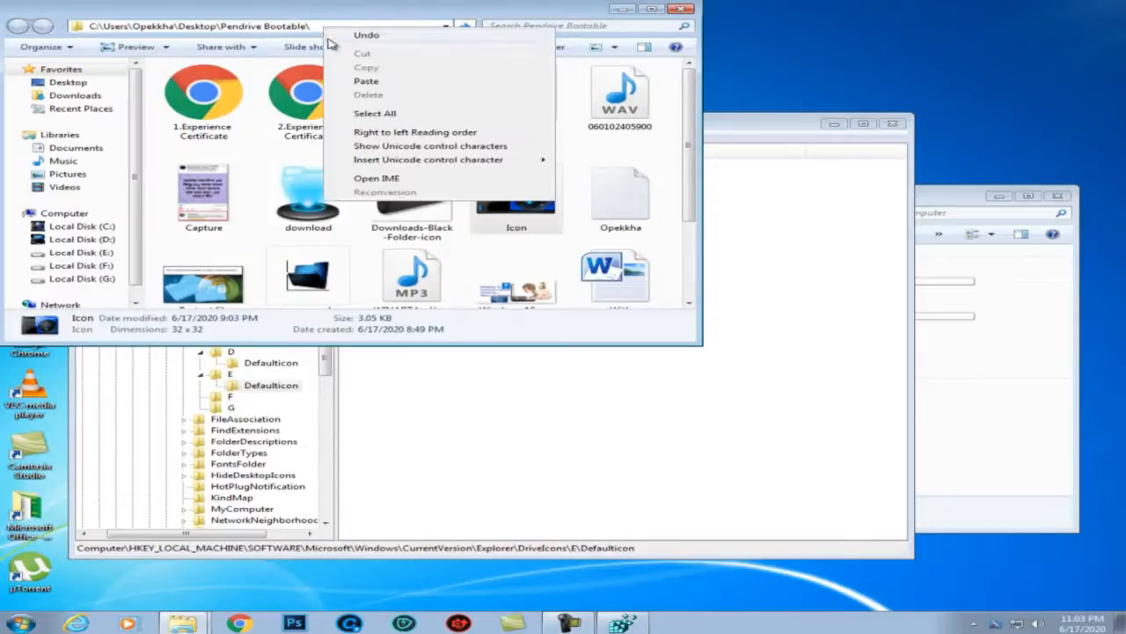
left_click(363, 81)
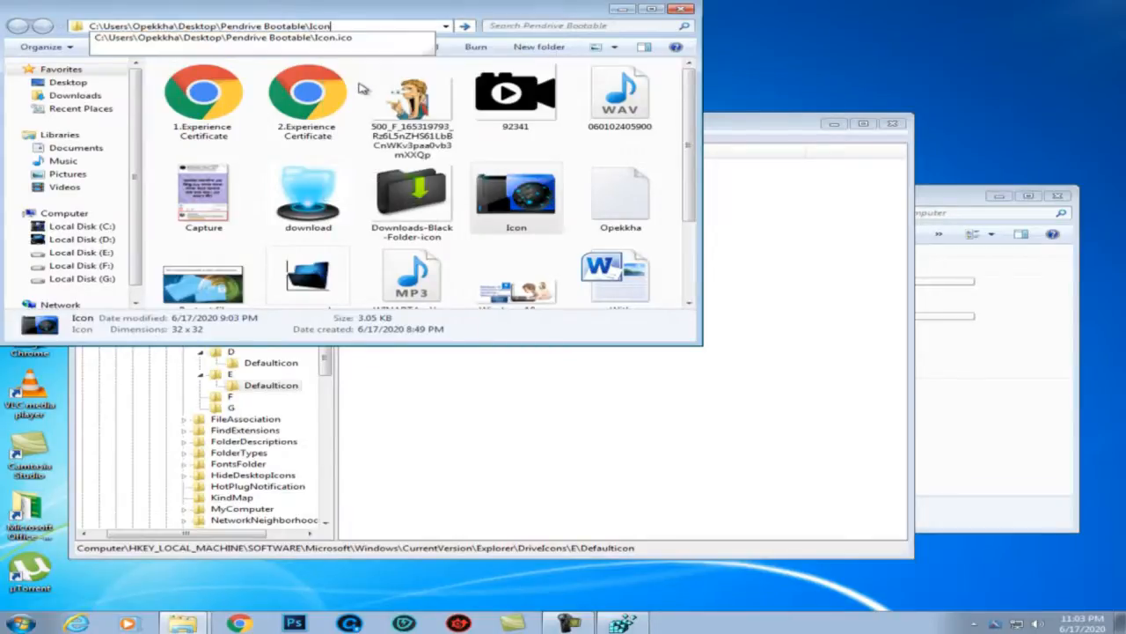
left_click(374, 42)
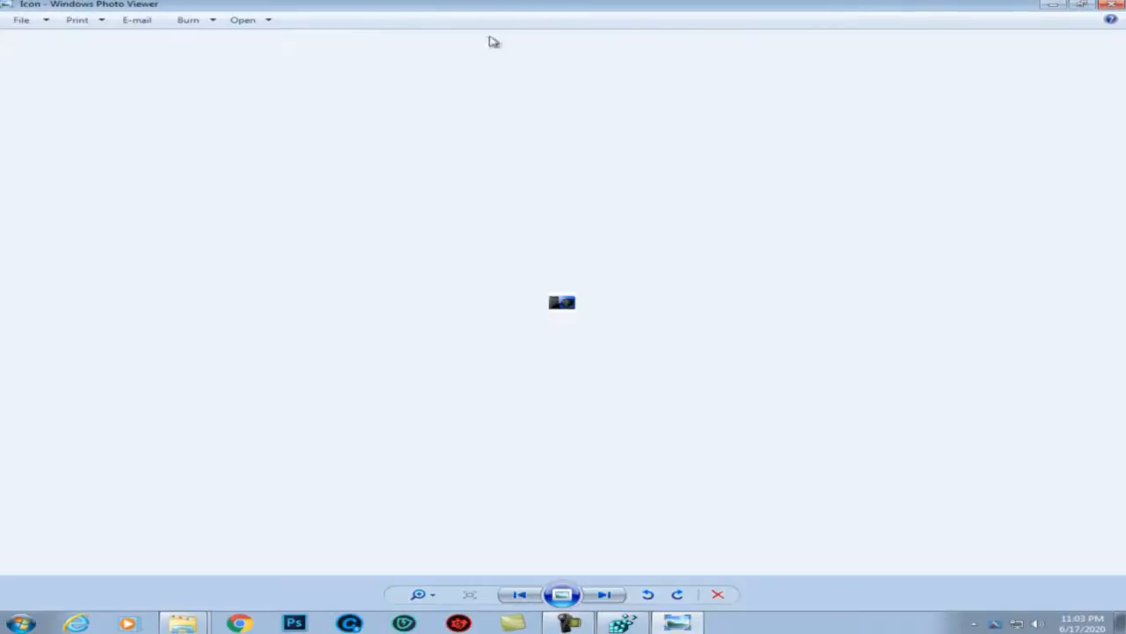
left_click(1114, 6)
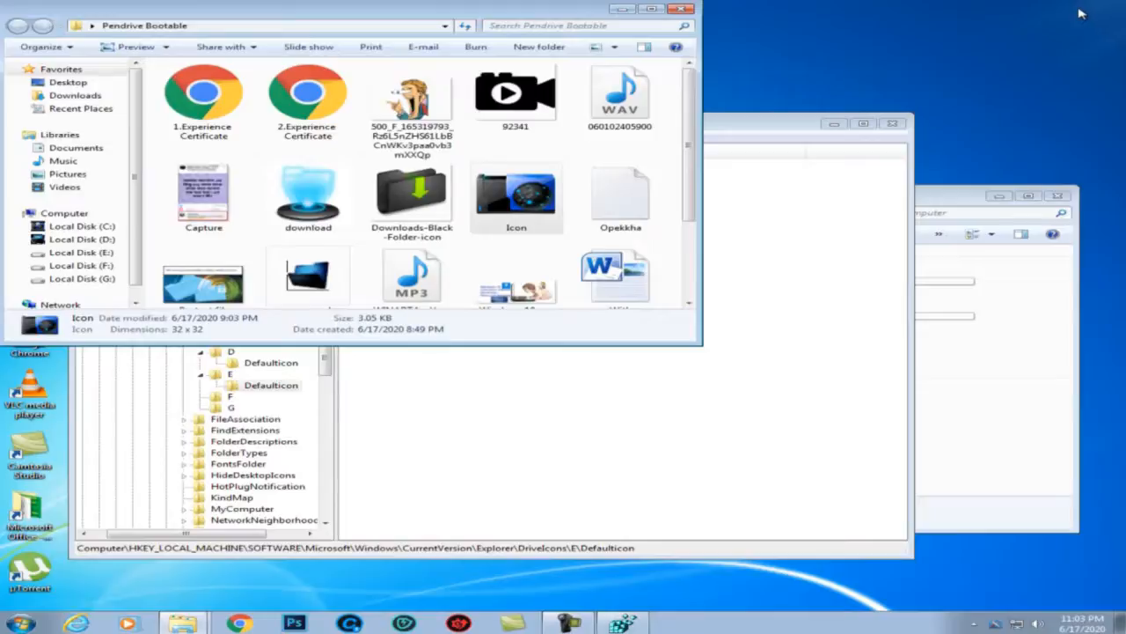
Copy the full path of Icon.ico and close the Pendrive Bootable folder window.
left_click(269, 30)
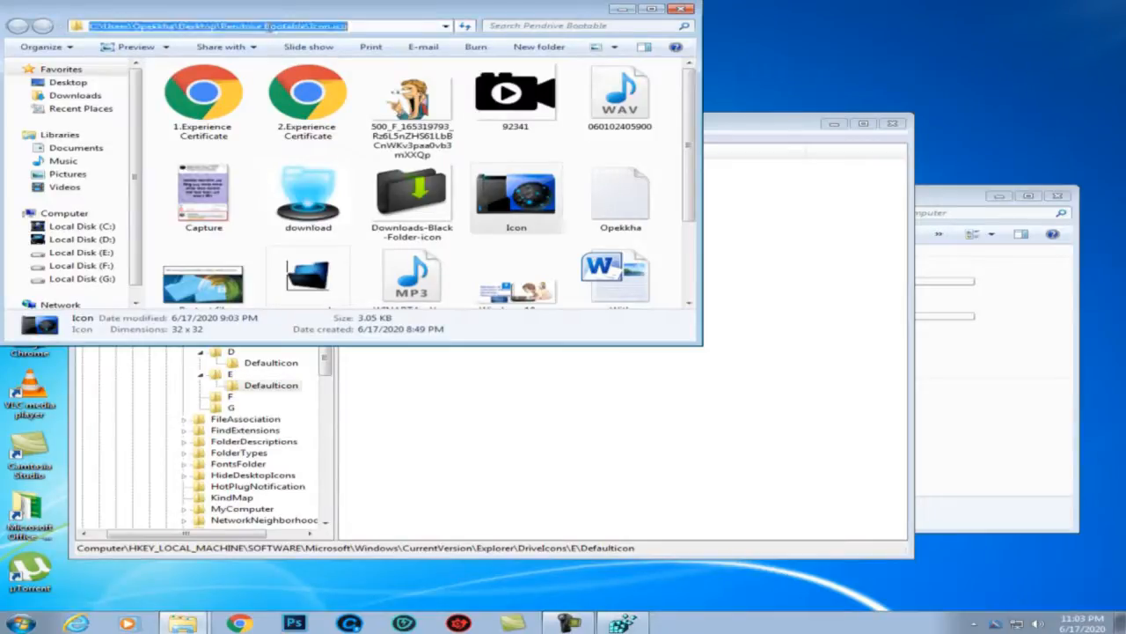
right_click(287, 21)
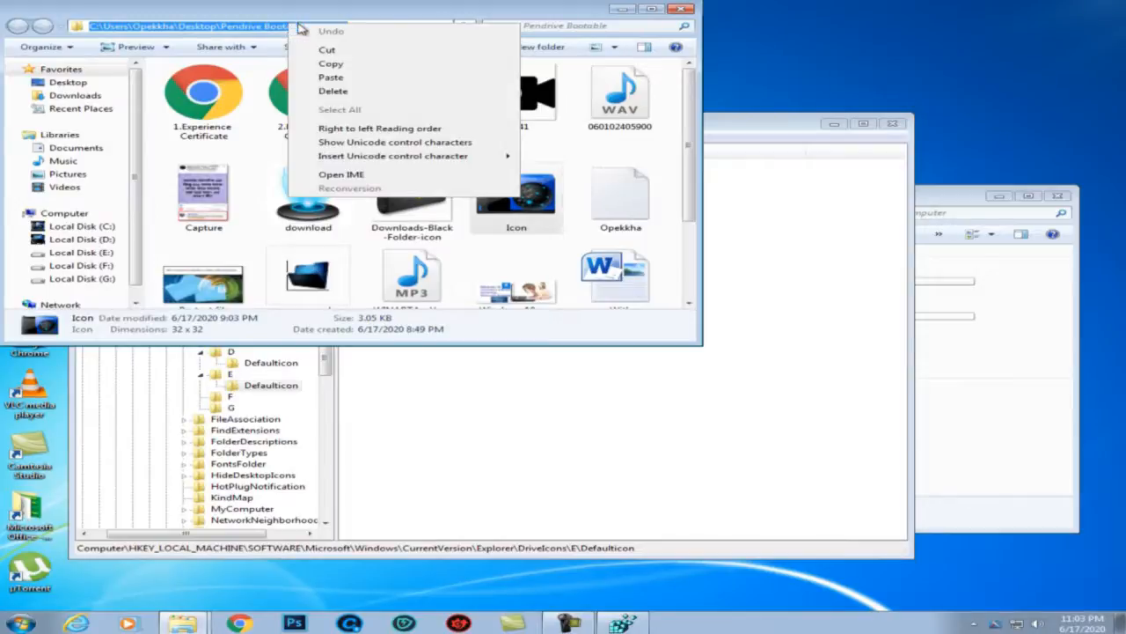
left_click(331, 64)
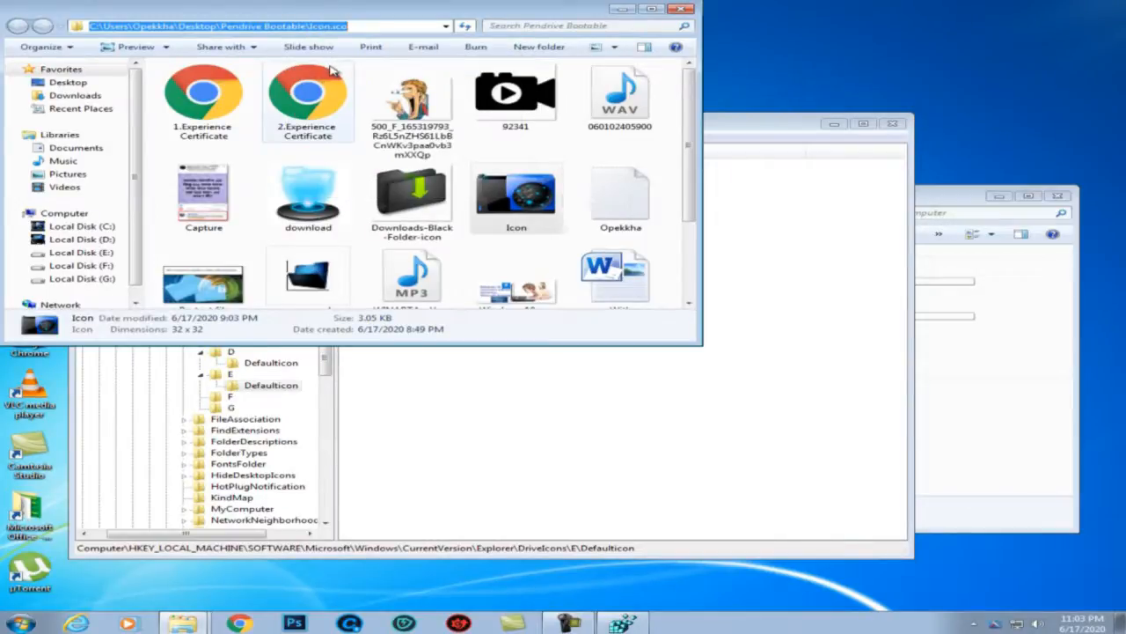
left_click(683, 10)
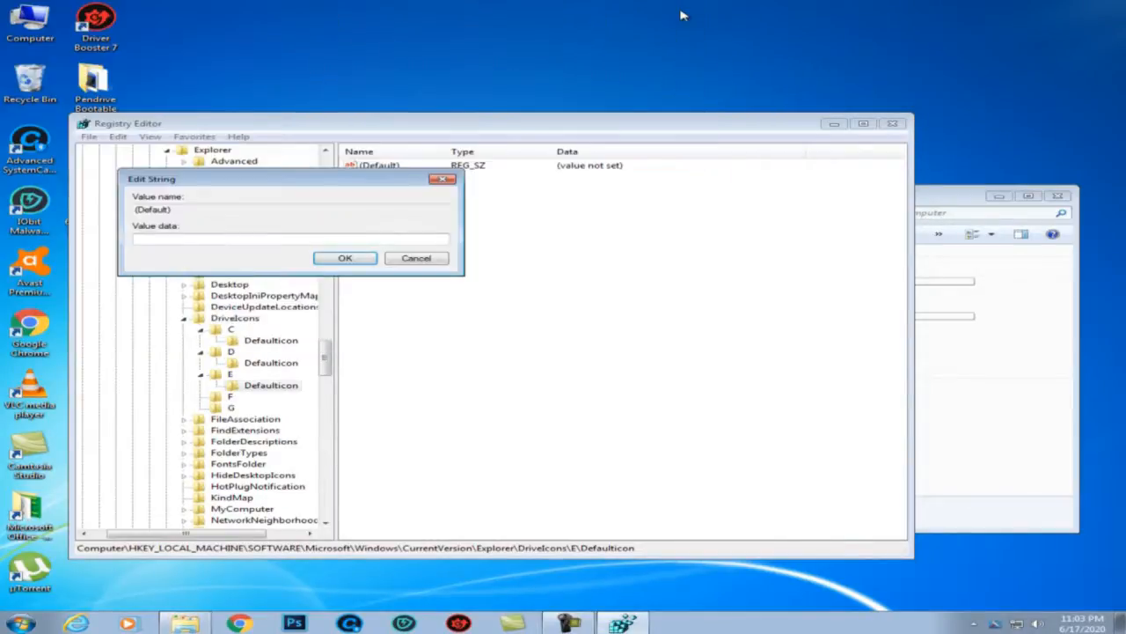
Set the (Default) value of E's Defaulticon key to the copied Icon.ico path.
left_click(241, 240)
right_click(241, 239)
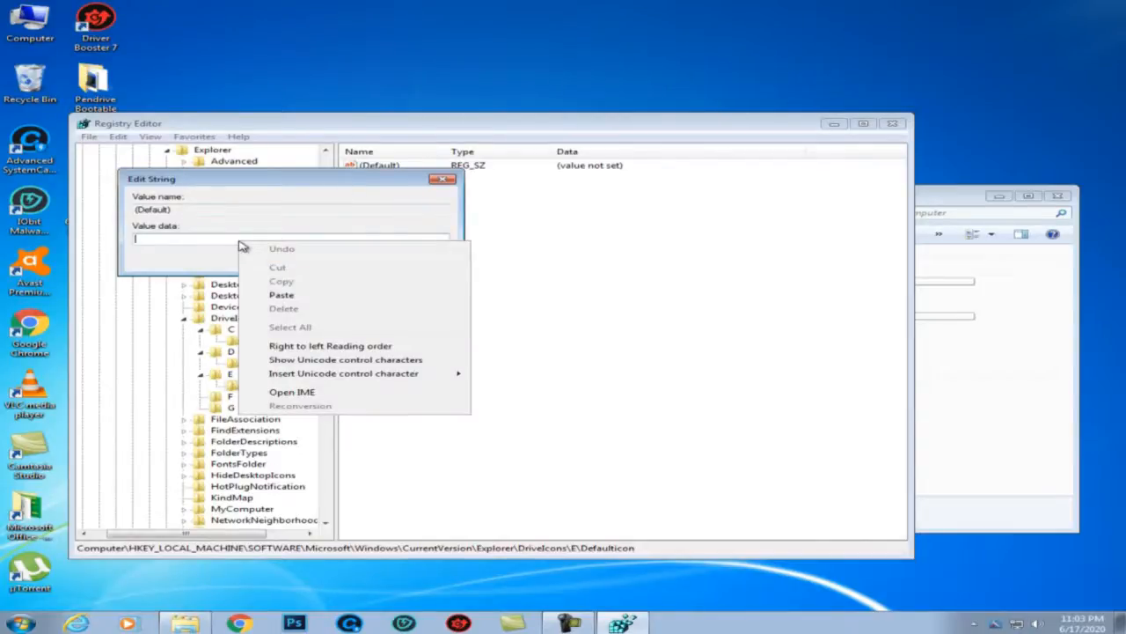
left_click(282, 295)
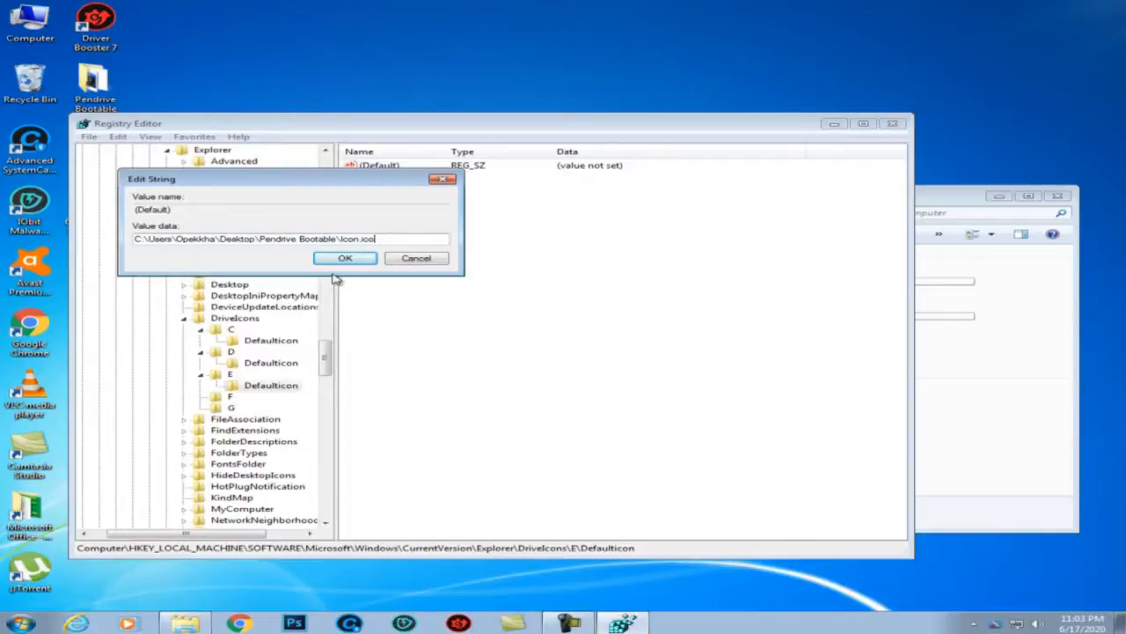
left_click_drag(387, 240, 83, 239)
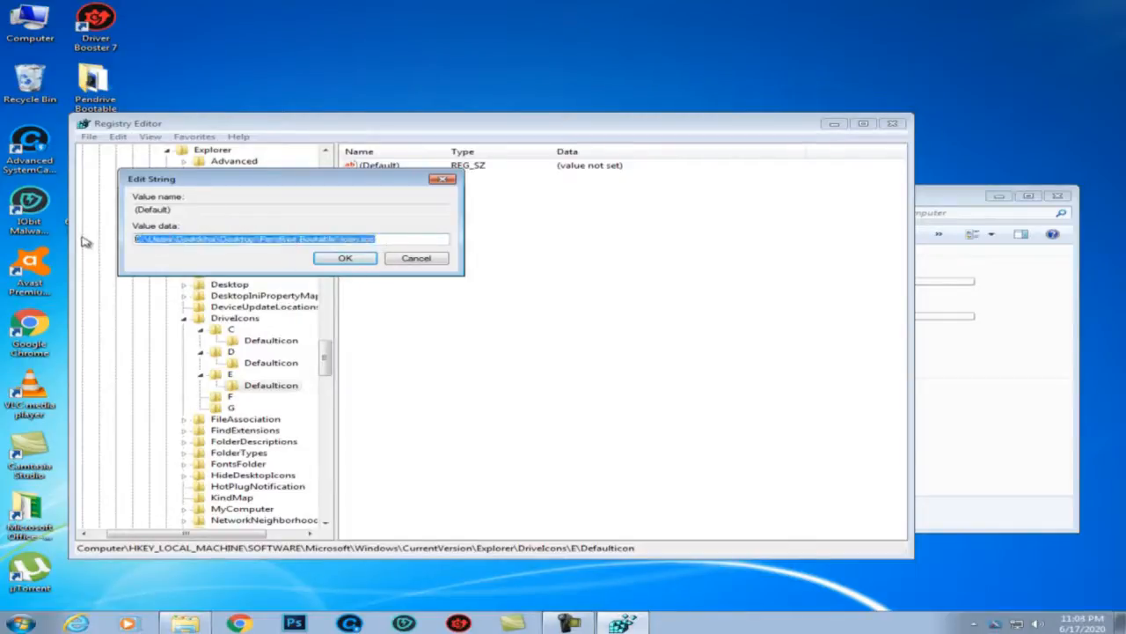
left_click(282, 239)
double_click(289, 238)
left_click(288, 238)
left_click(392, 239)
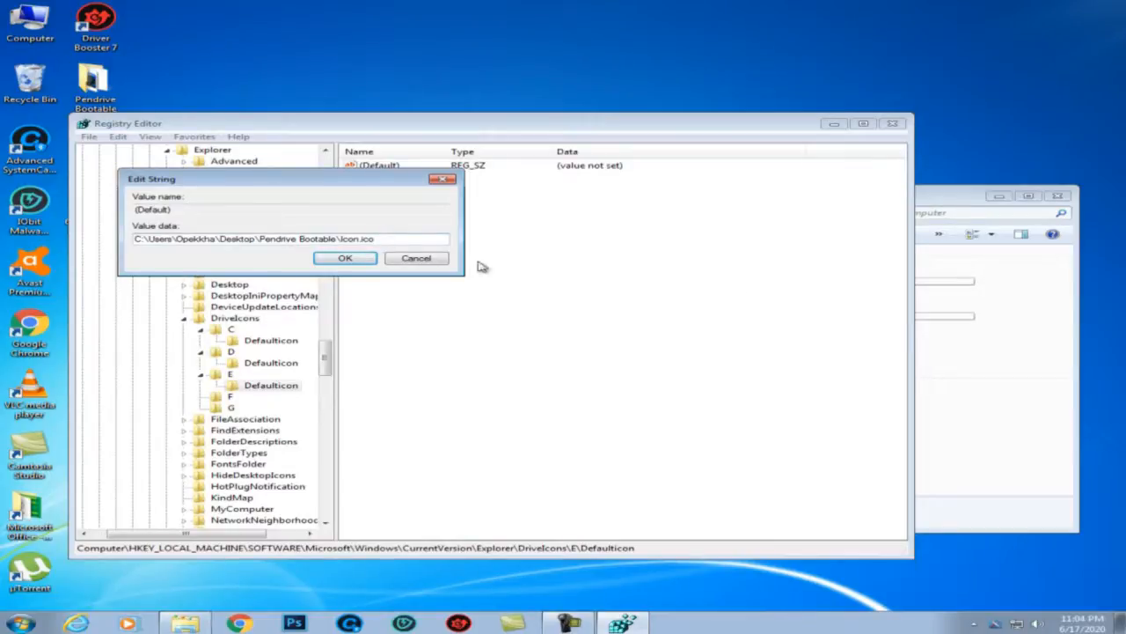
left_click(1021, 393)
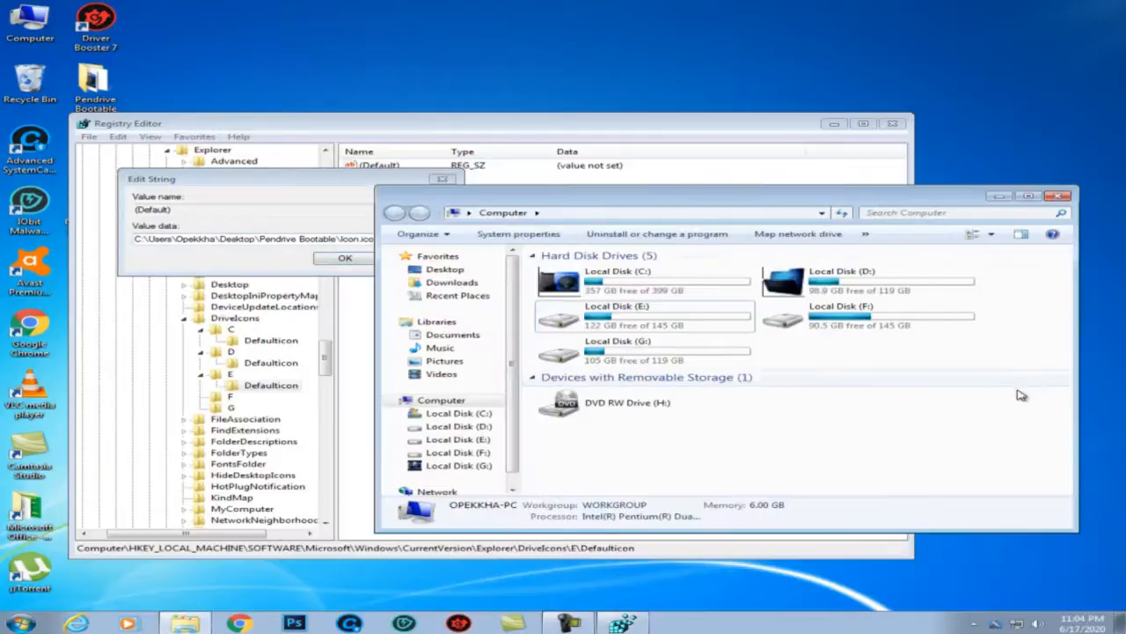
left_click(622, 324)
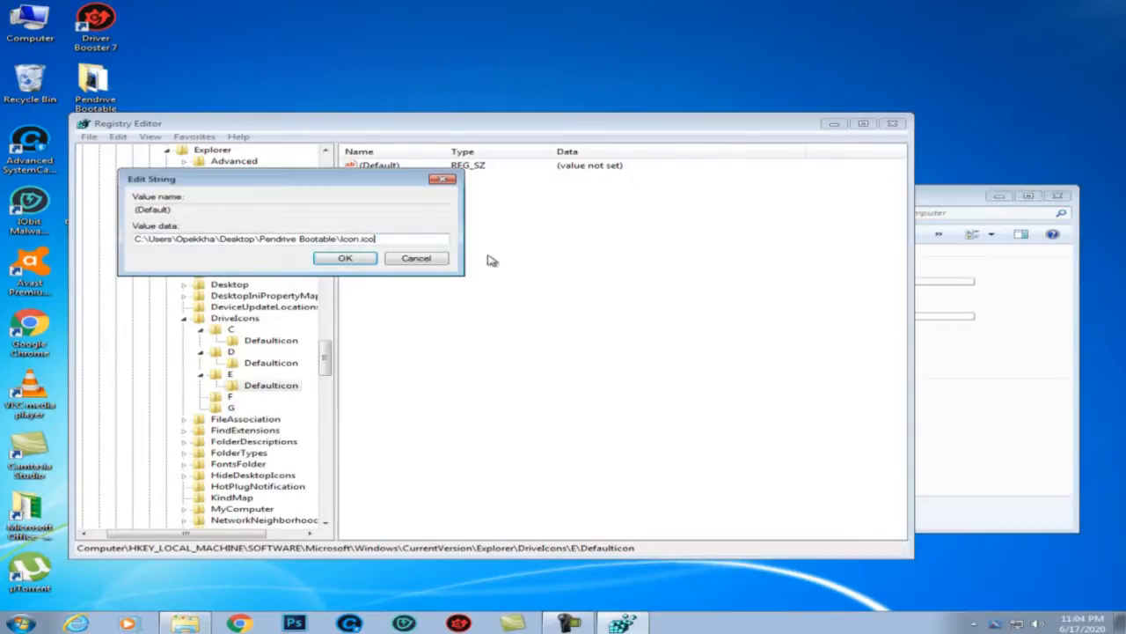
left_click(346, 257)
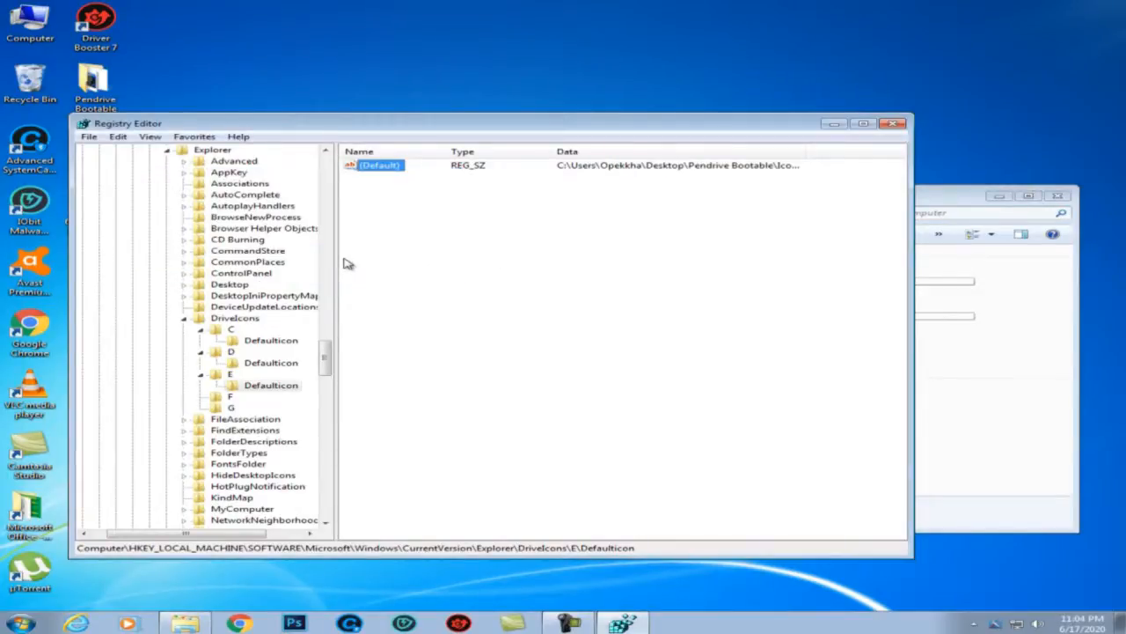
Switch to the Computer window and refresh it to update drive E's icon.
left_click(1026, 400)
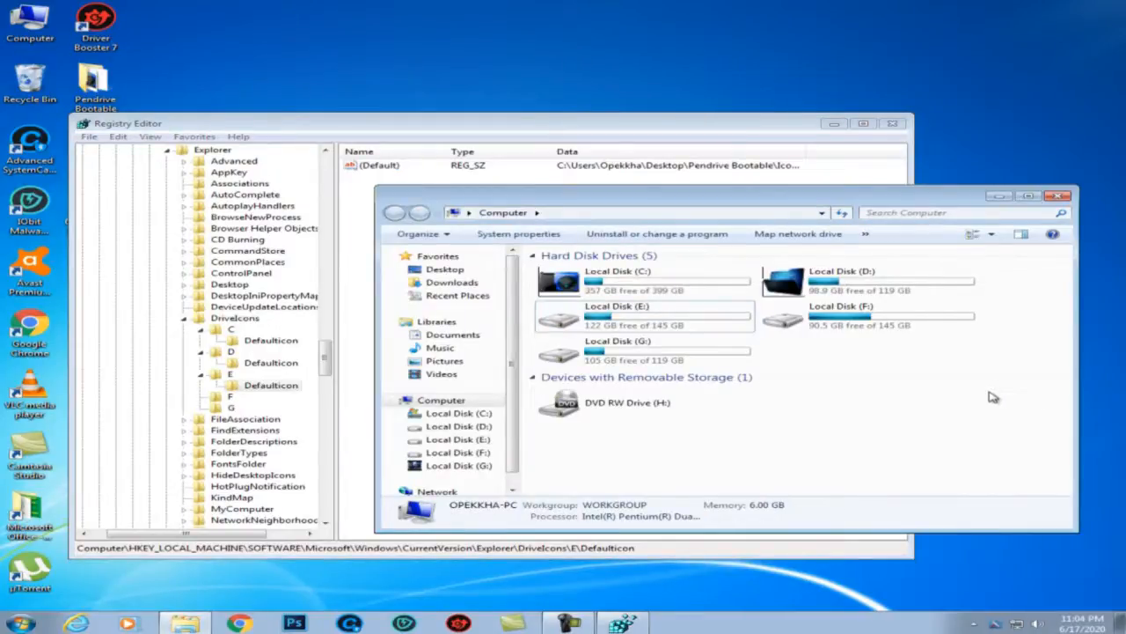
right_click(993, 397)
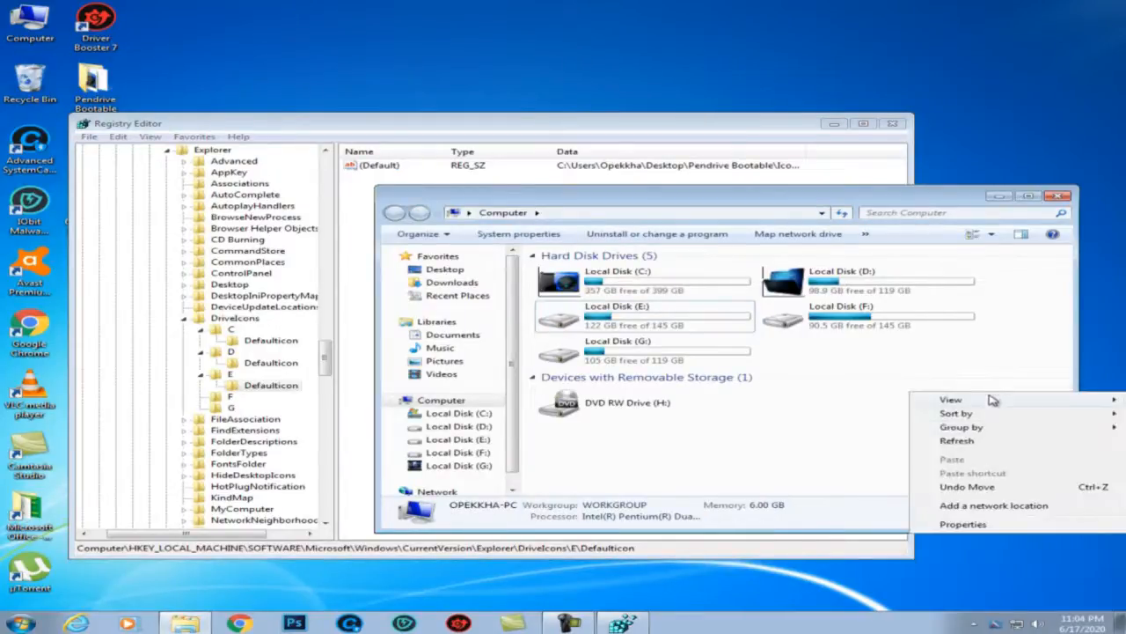
left_click(971, 441)
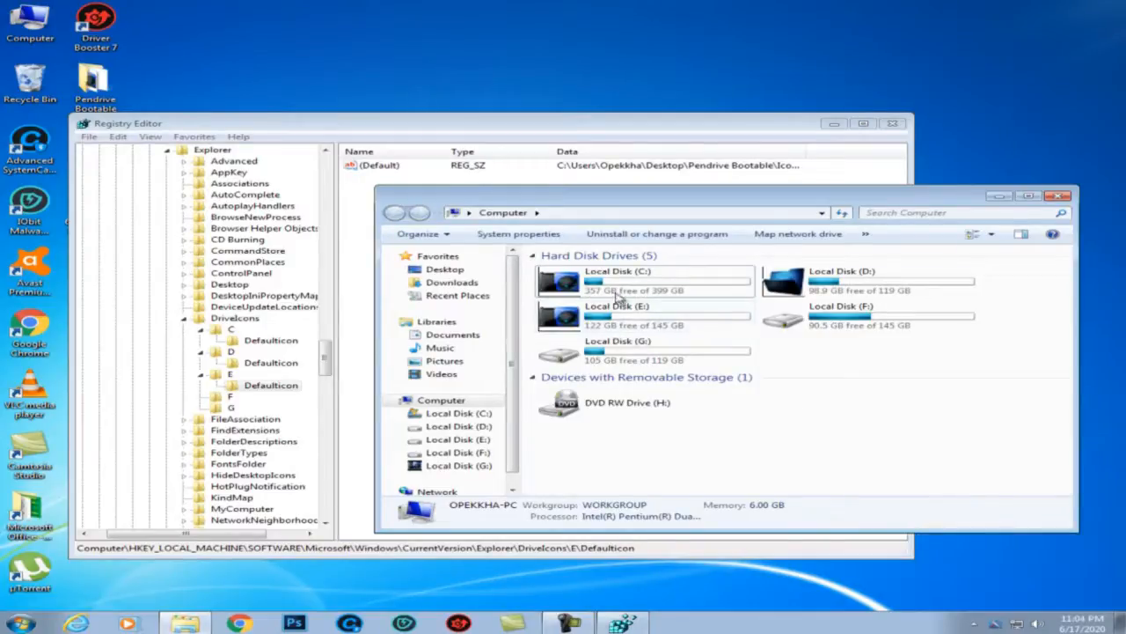
Create a subkey named Defaulticon under the F key in DriveIcons.
left_click(862, 317)
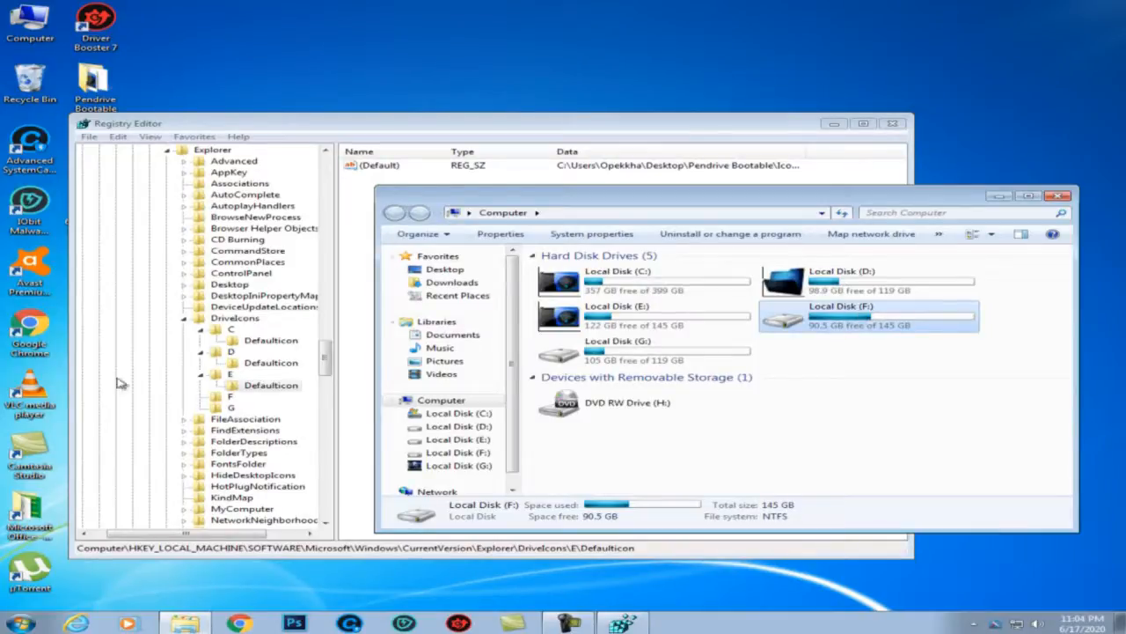
left_click(231, 397)
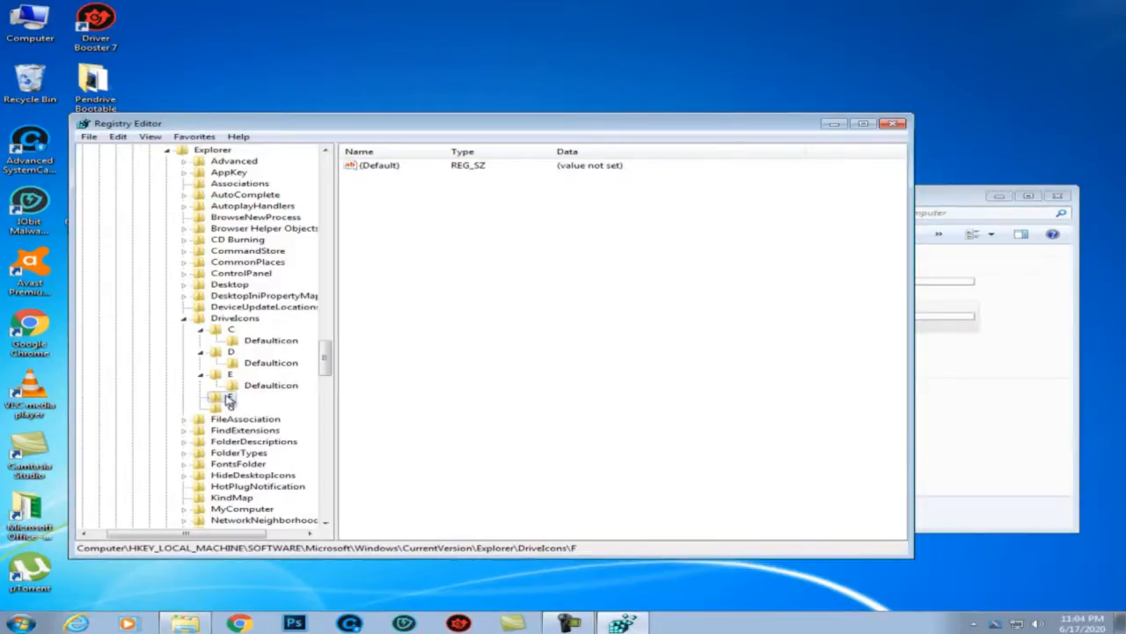
right_click(231, 398)
mouse_move(350, 424)
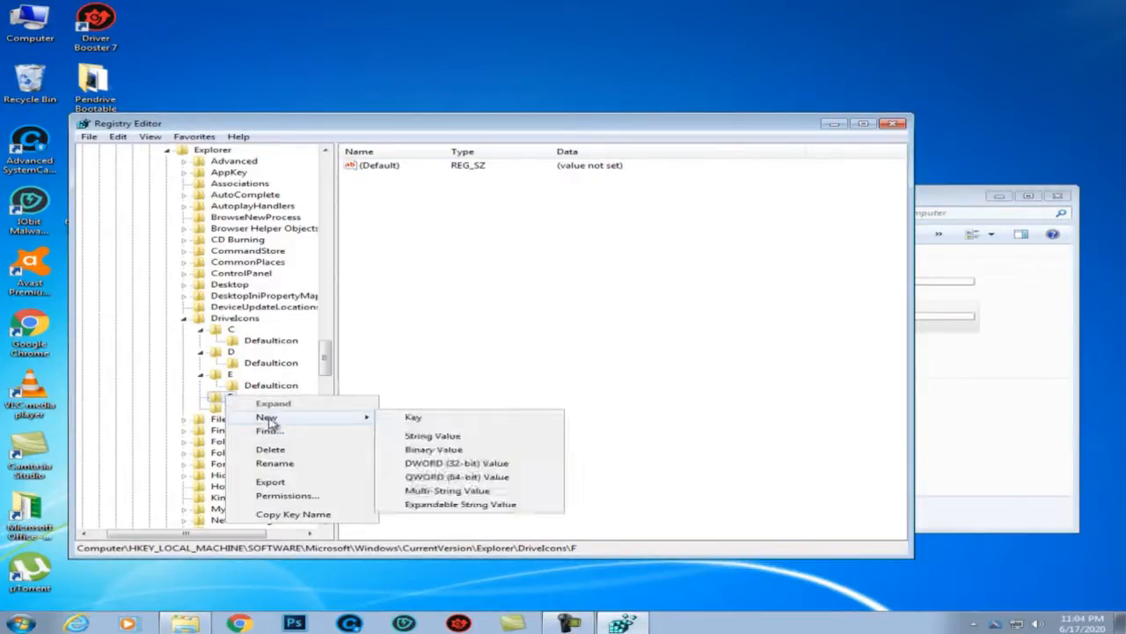
left_click(412, 418)
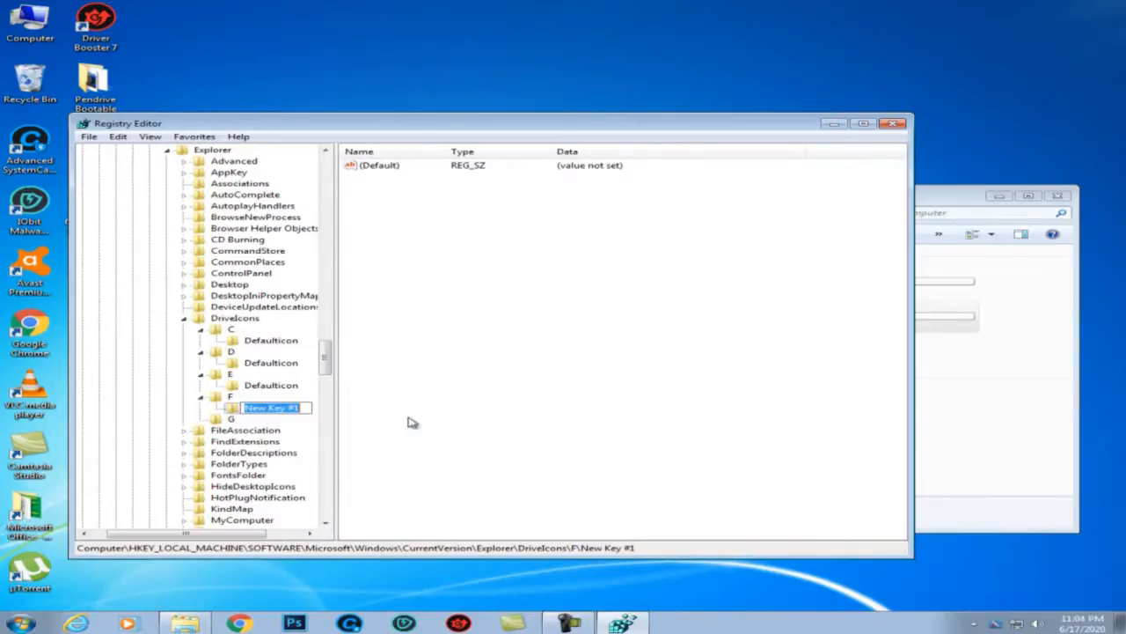
type("DefaultIcon")
key("Return")
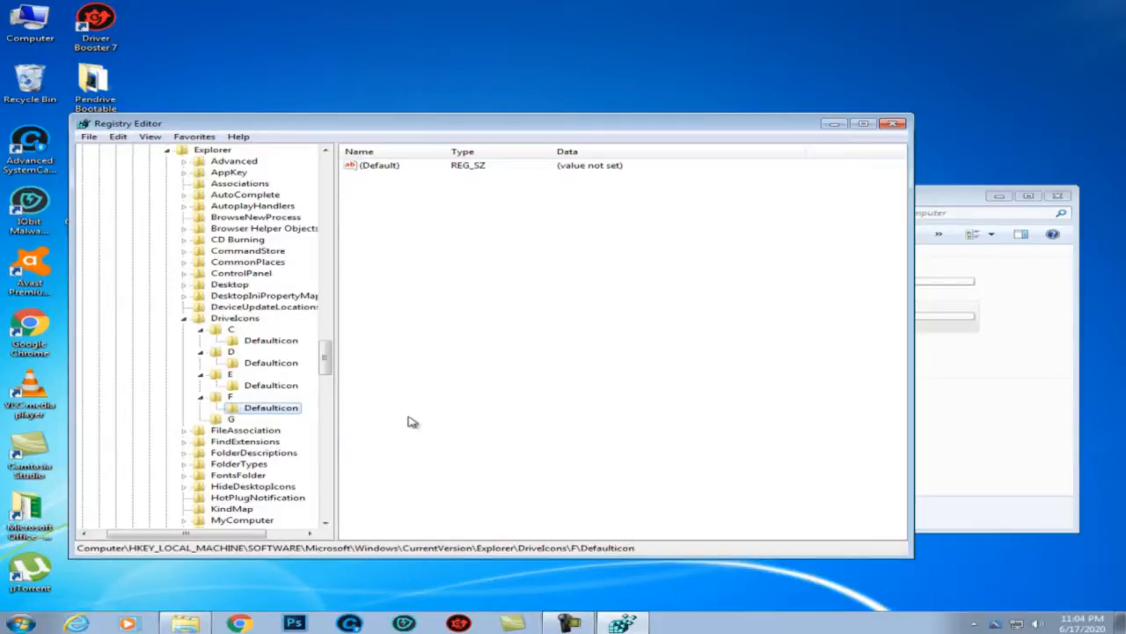
Open the (Default) value of F's Defaulticon key for editing and copy the unnamed icon's file name from the Pendrive Bootable folder.
double_click(394, 167)
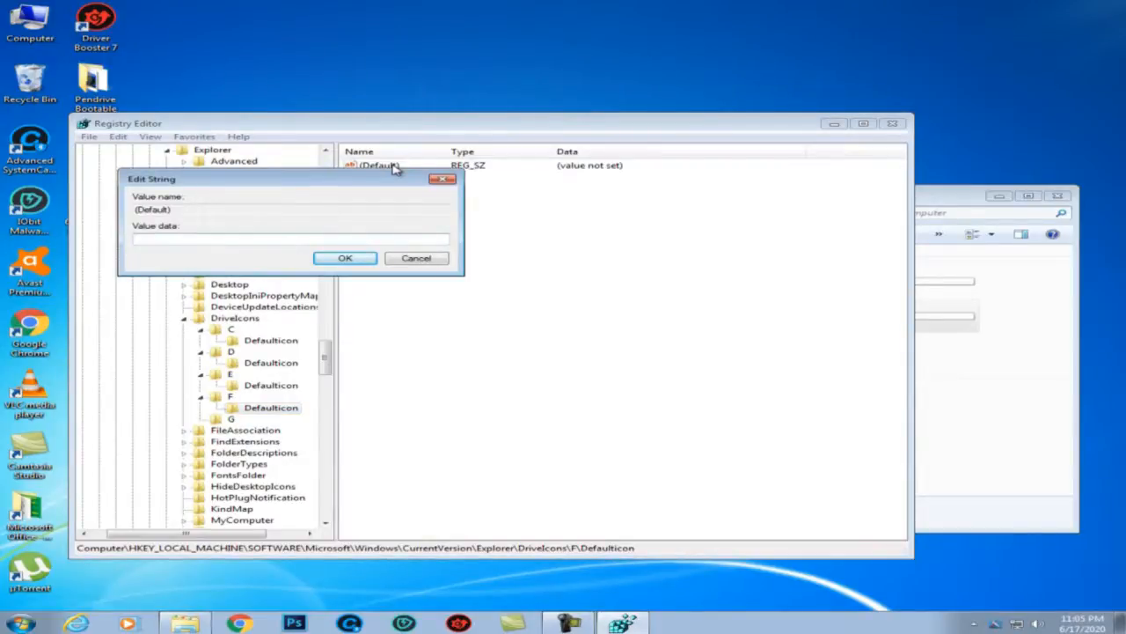
double_click(105, 84)
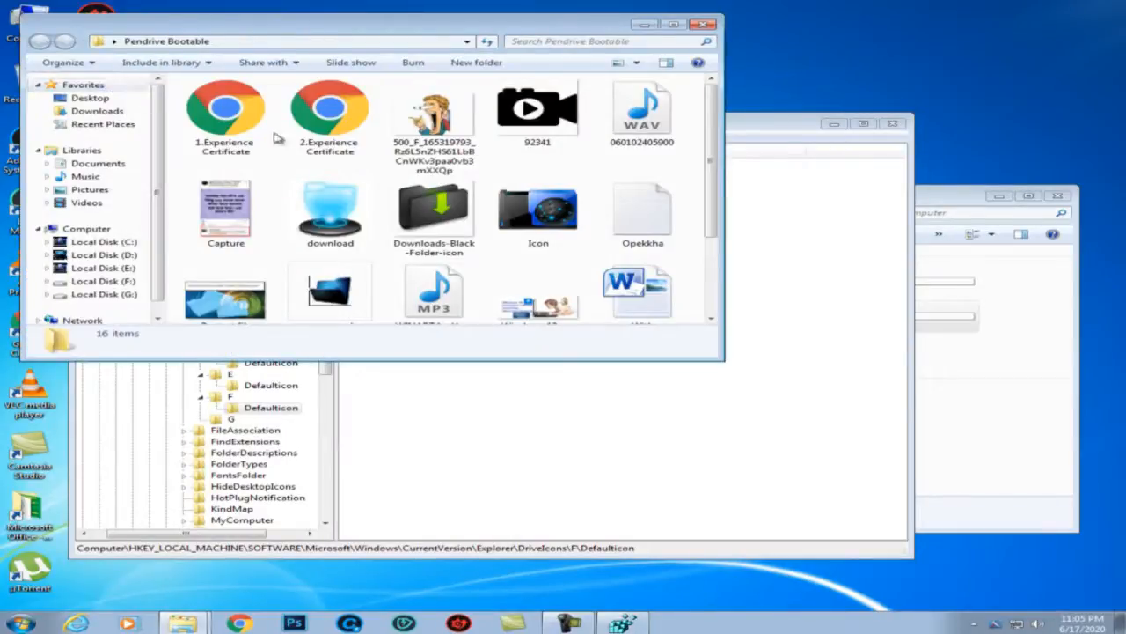
left_click(325, 295)
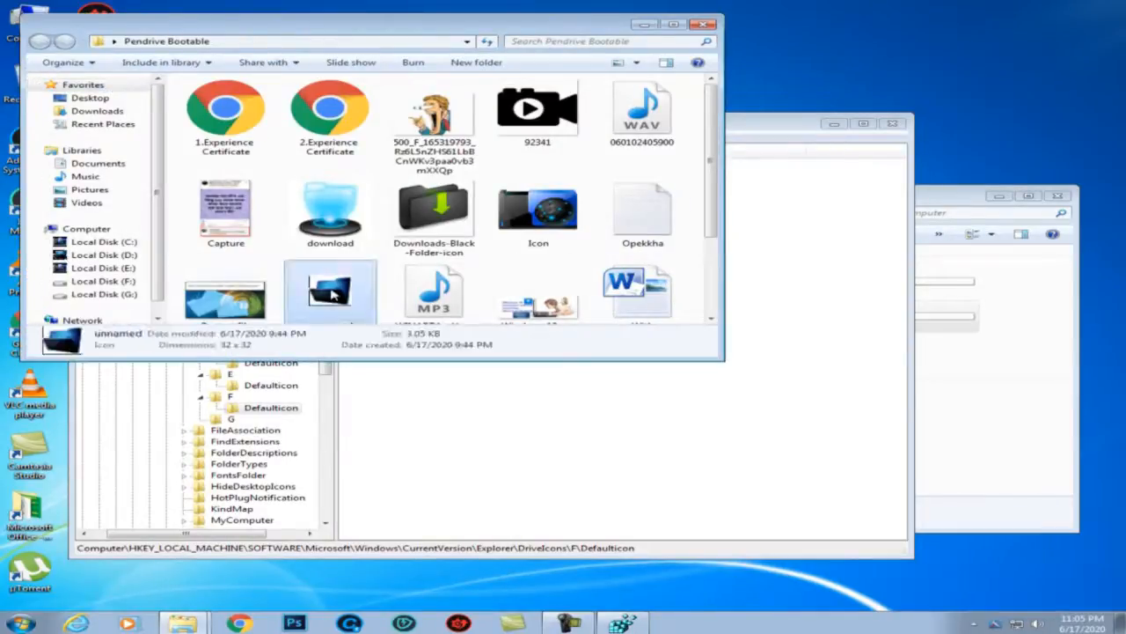
right_click(328, 295)
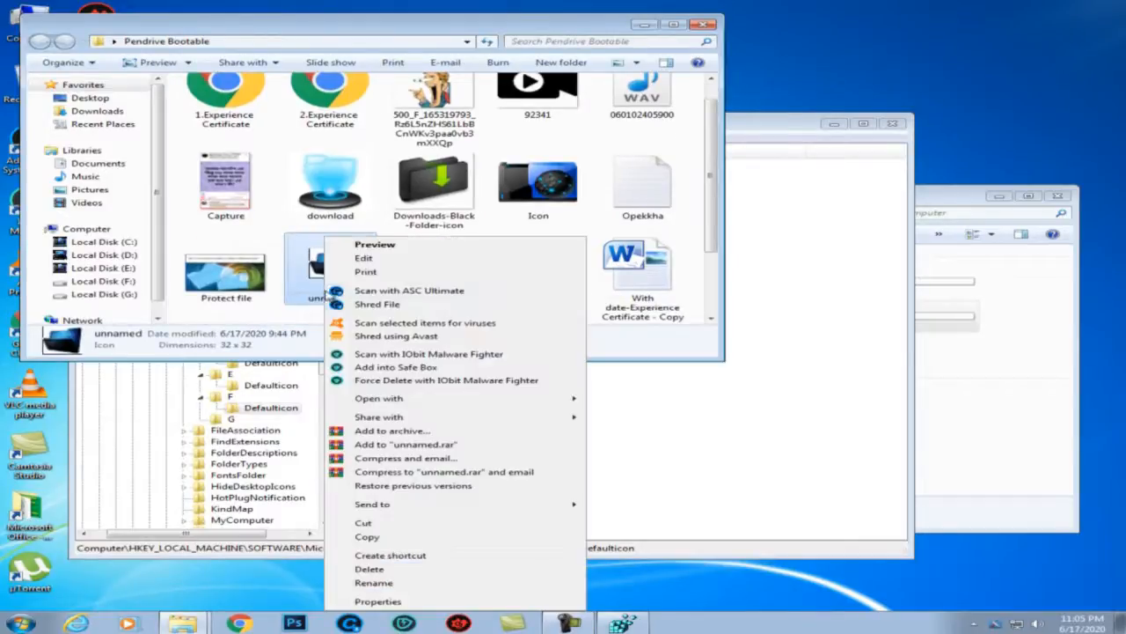
left_click(374, 584)
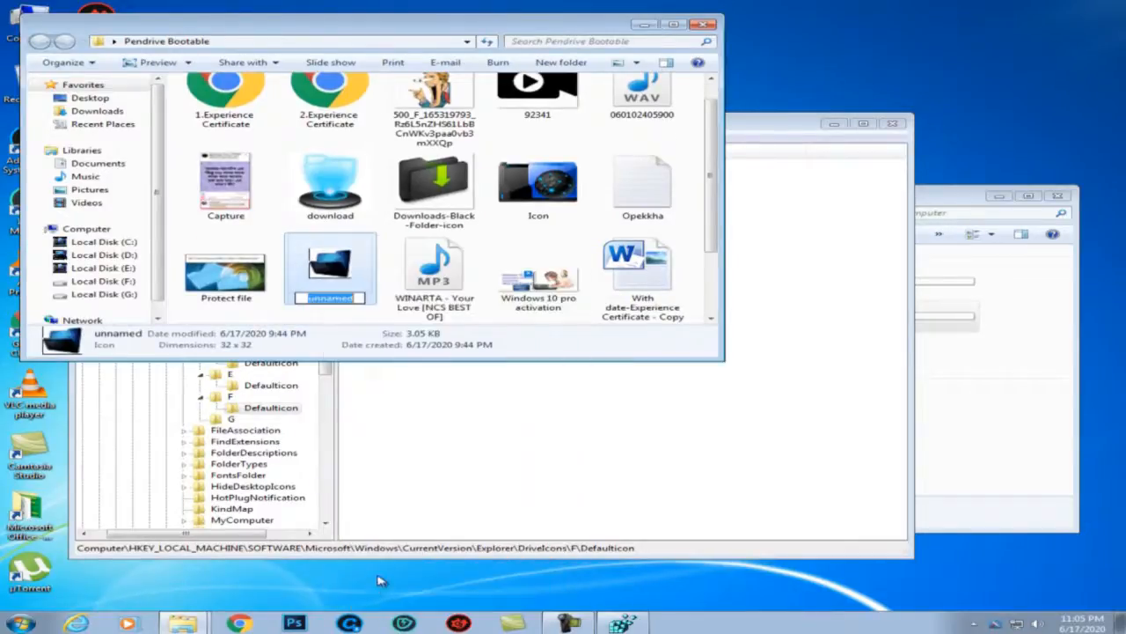
right_click(333, 300)
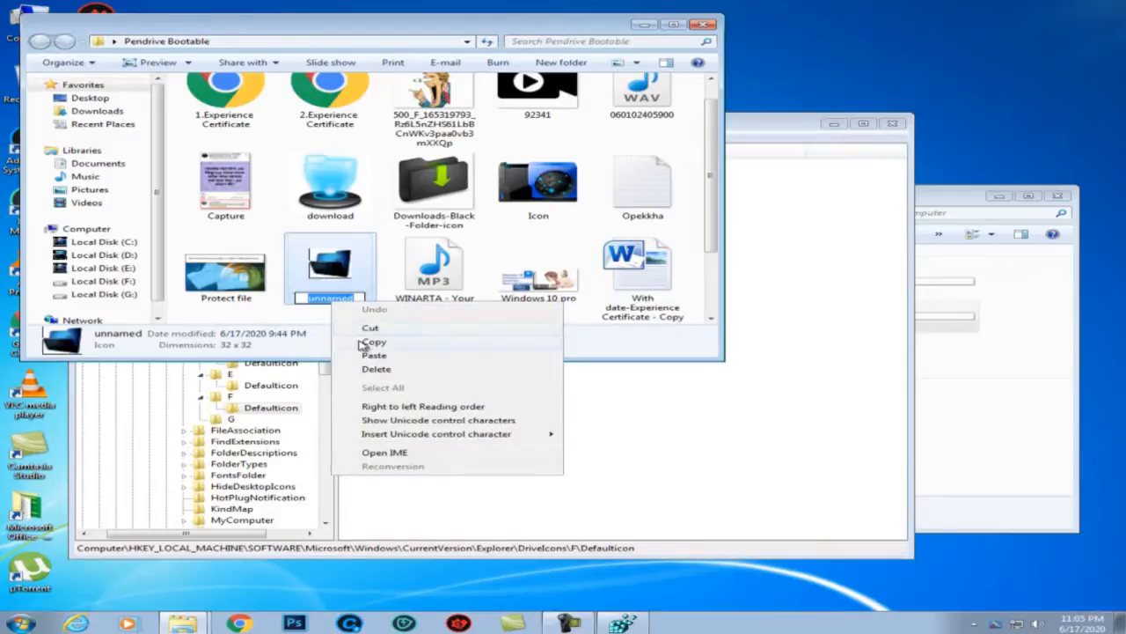
left_click(373, 342)
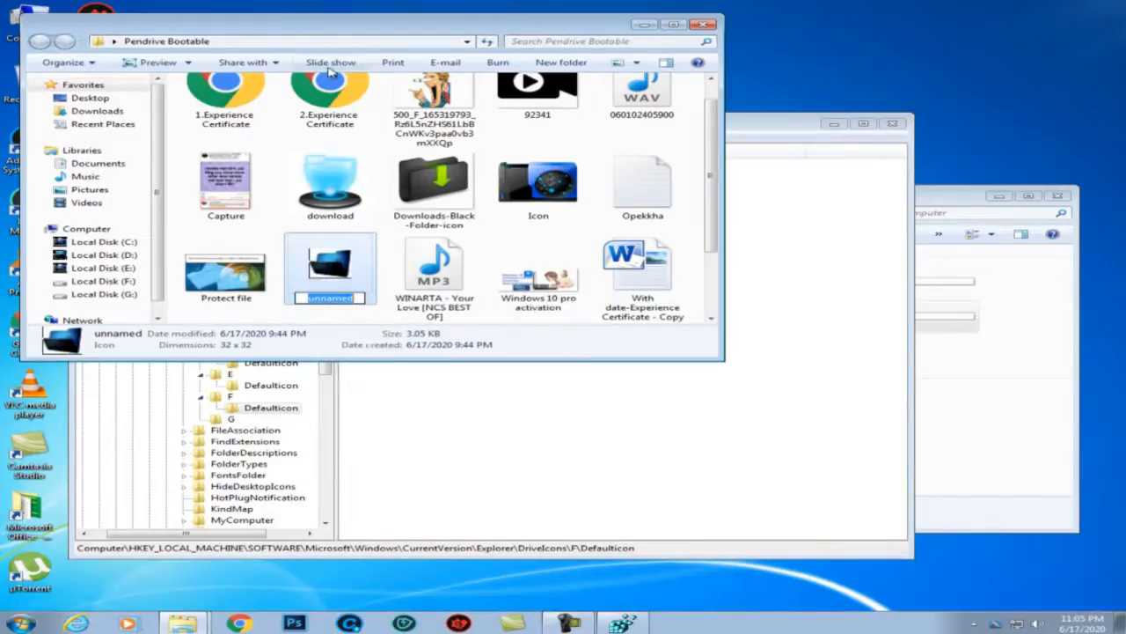
Extend the Pendrive Bootable folder path with \ and the copied file name, and open unnamed.ico from it, closing the image preview.
left_click(337, 41)
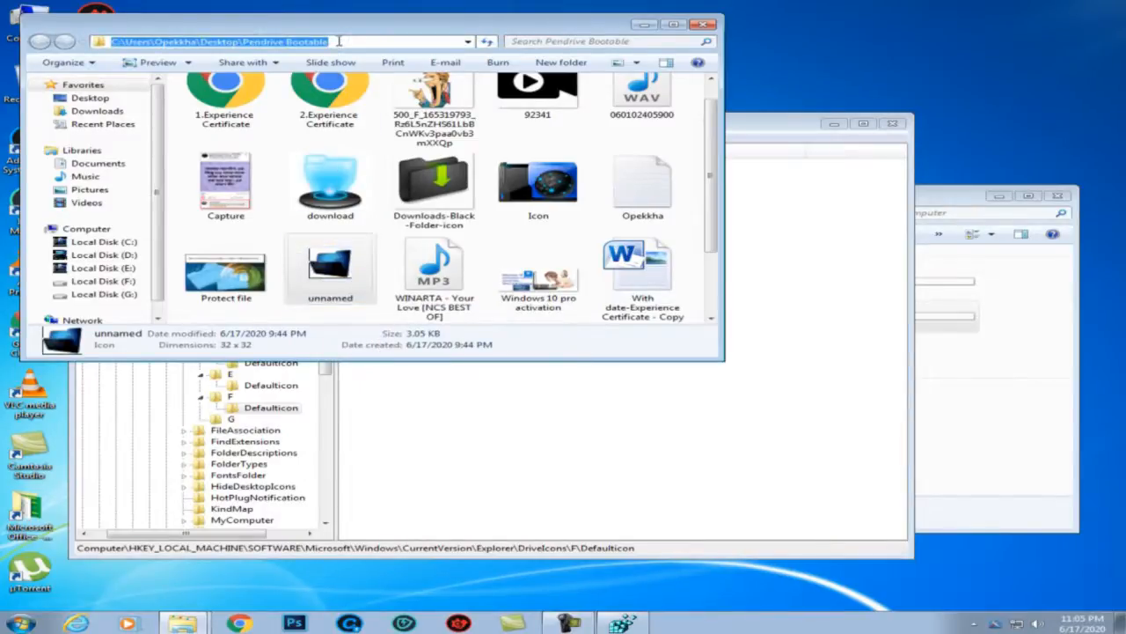
left_click(337, 41)
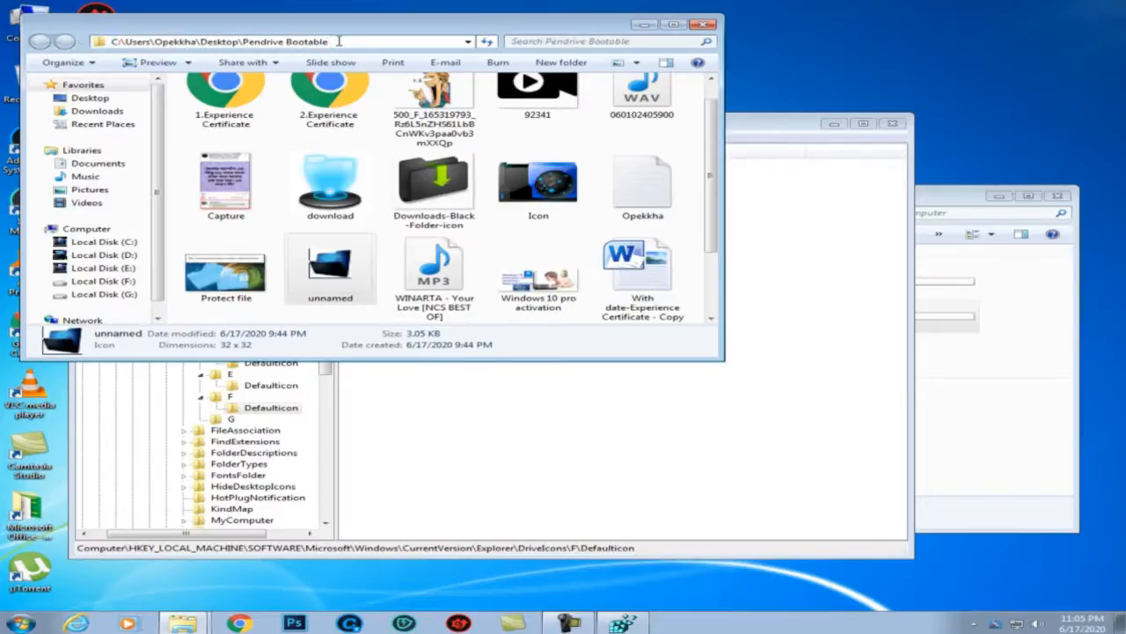
type("\\")
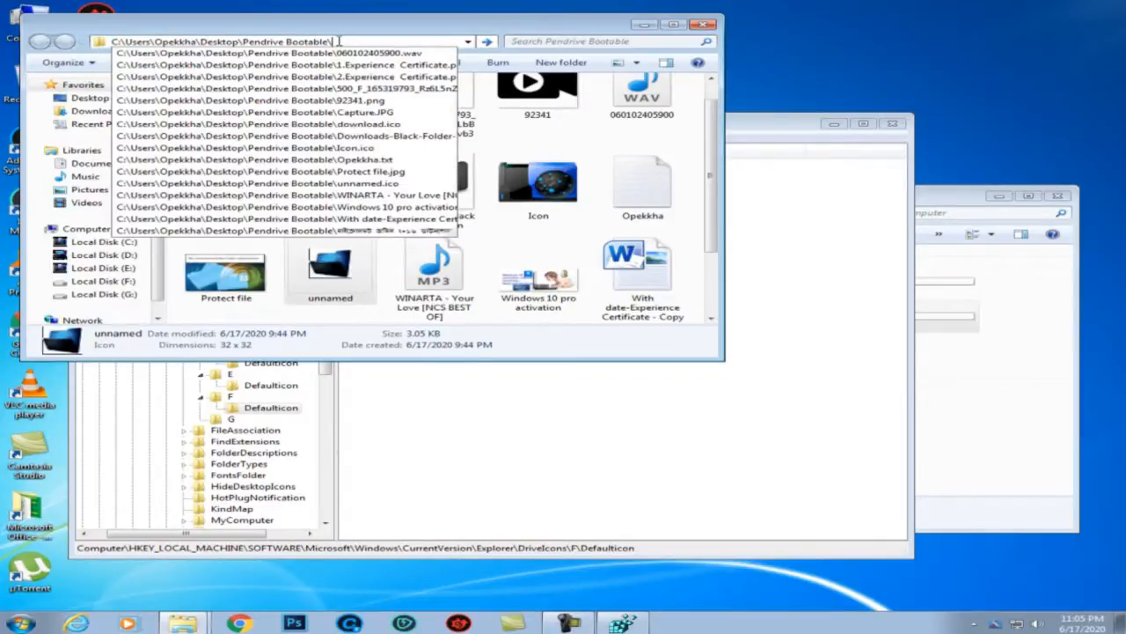
right_click(337, 41)
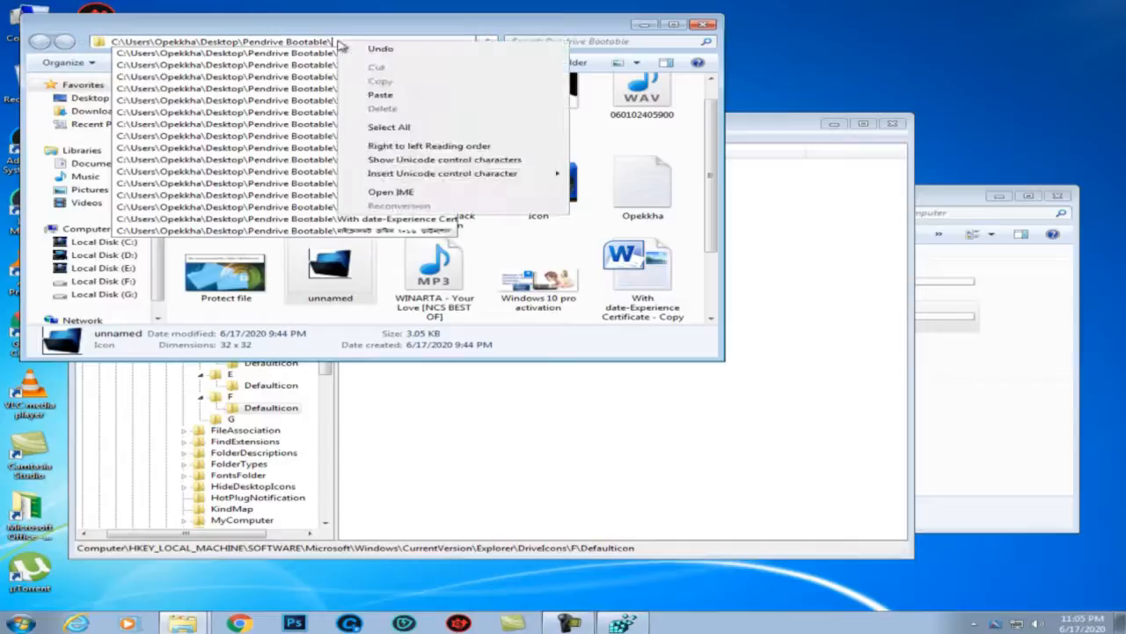
left_click(376, 95)
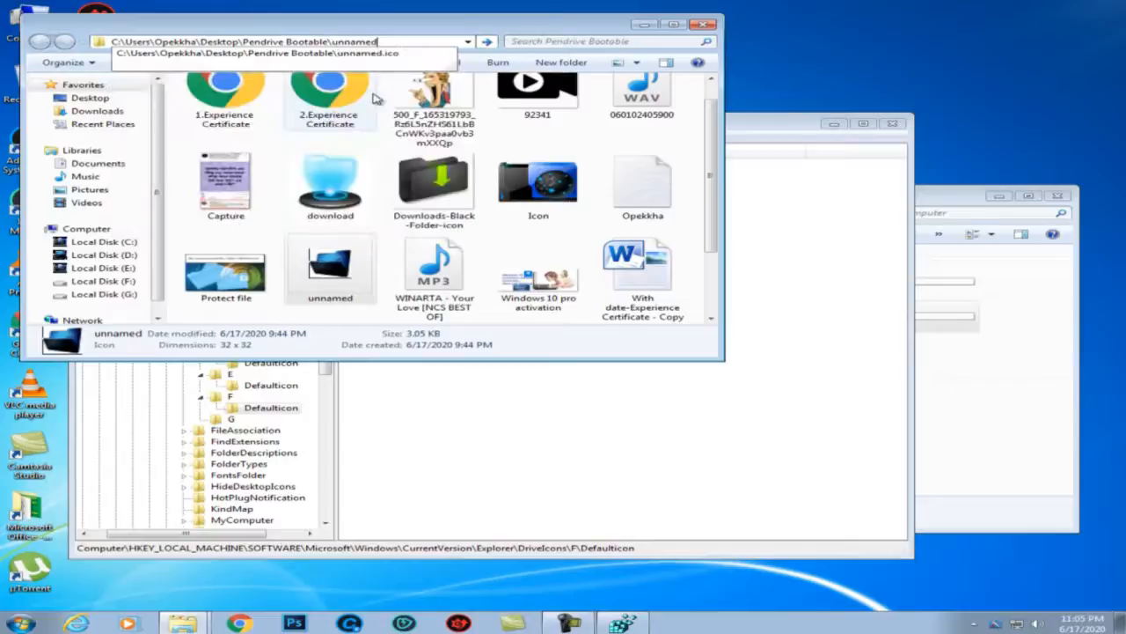
left_click(407, 58)
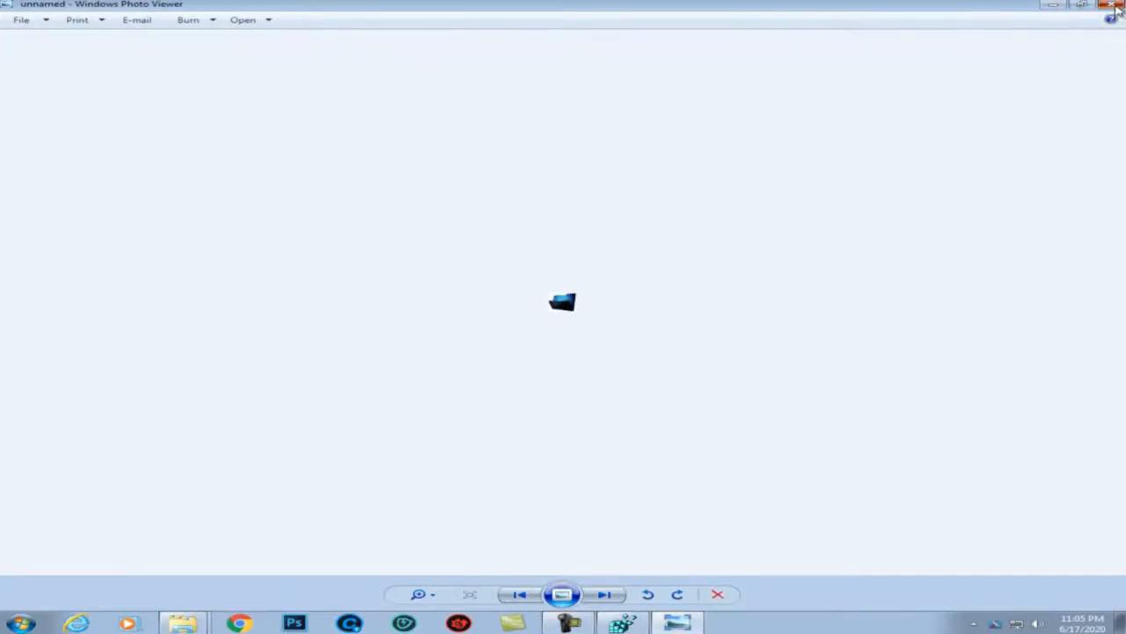
left_click(1112, 5)
Copy the full path of unnamed.ico and close the Pendrive Bootable folder window.
left_click(413, 42)
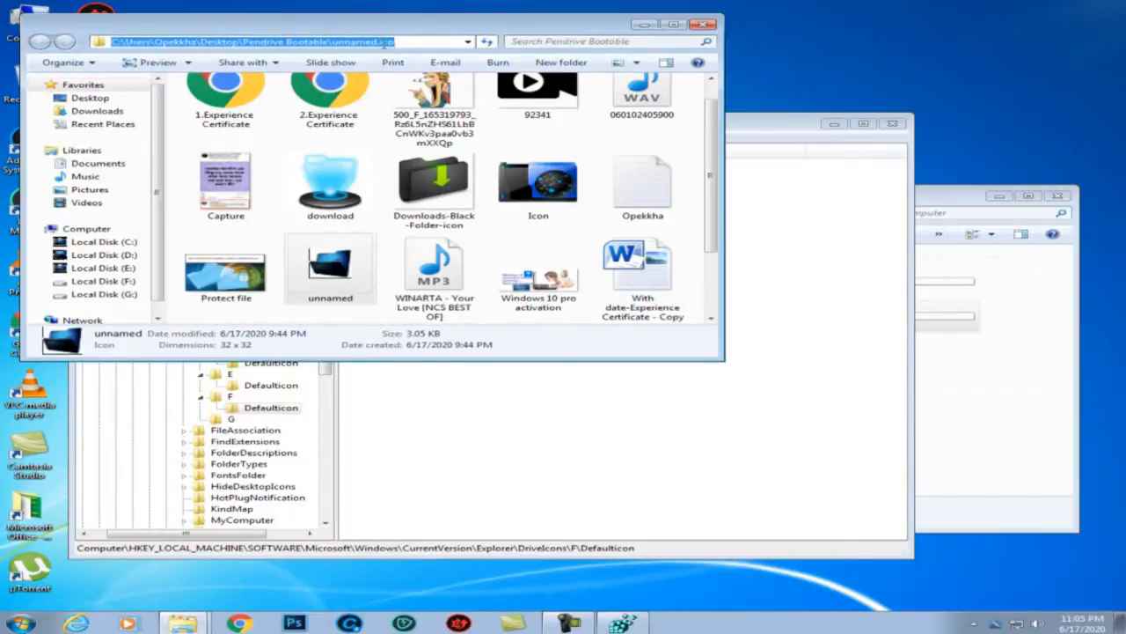
right_click(384, 44)
left_click(426, 83)
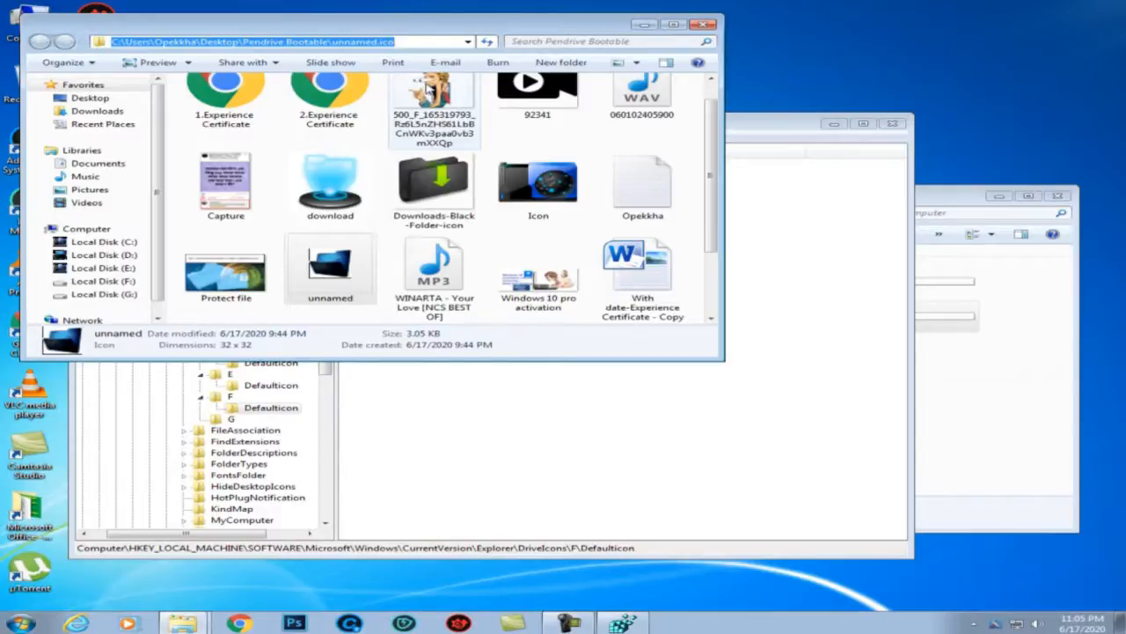
left_click(709, 26)
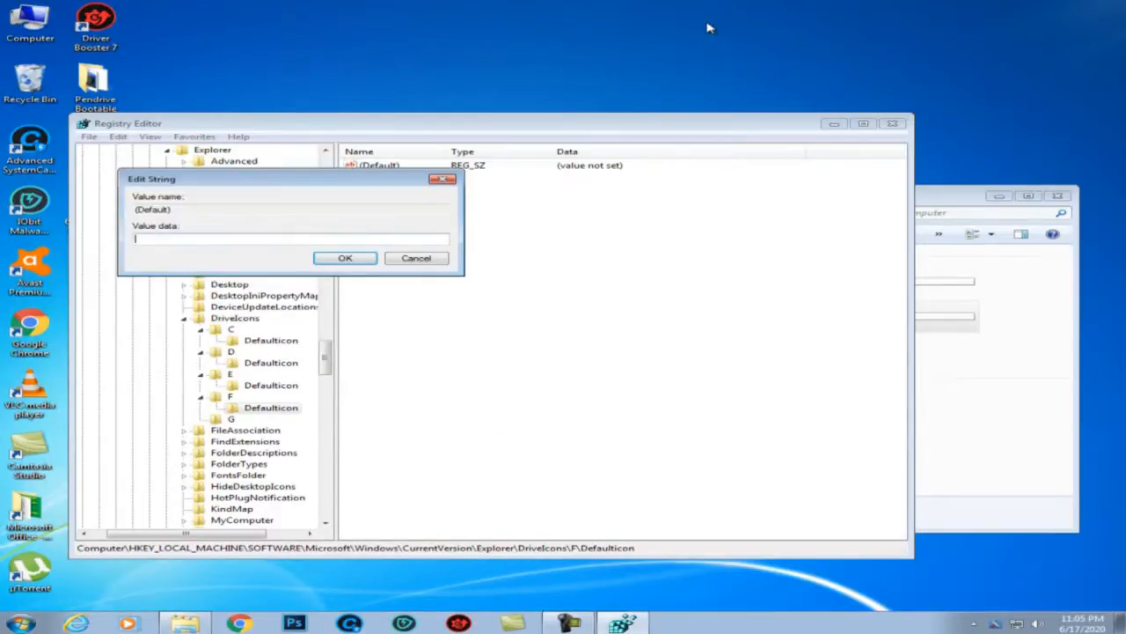
Set the (Default) value of F's Defaulticon key to the copied unnamed.ico path.
right_click(240, 238)
left_click(278, 293)
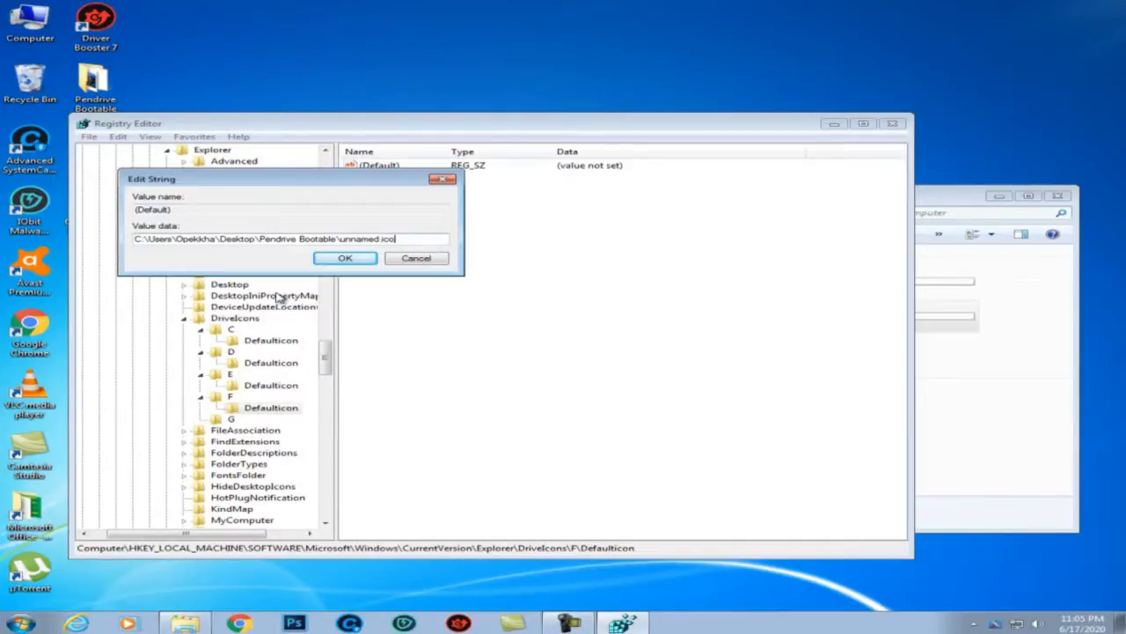
left_click(964, 371)
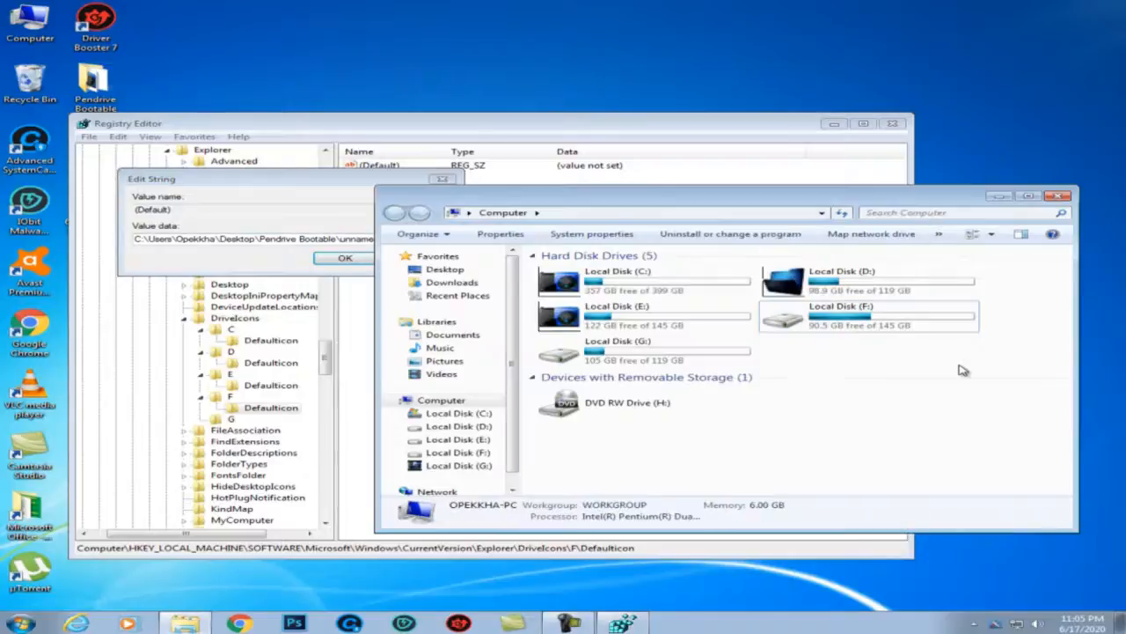
left_click(842, 331)
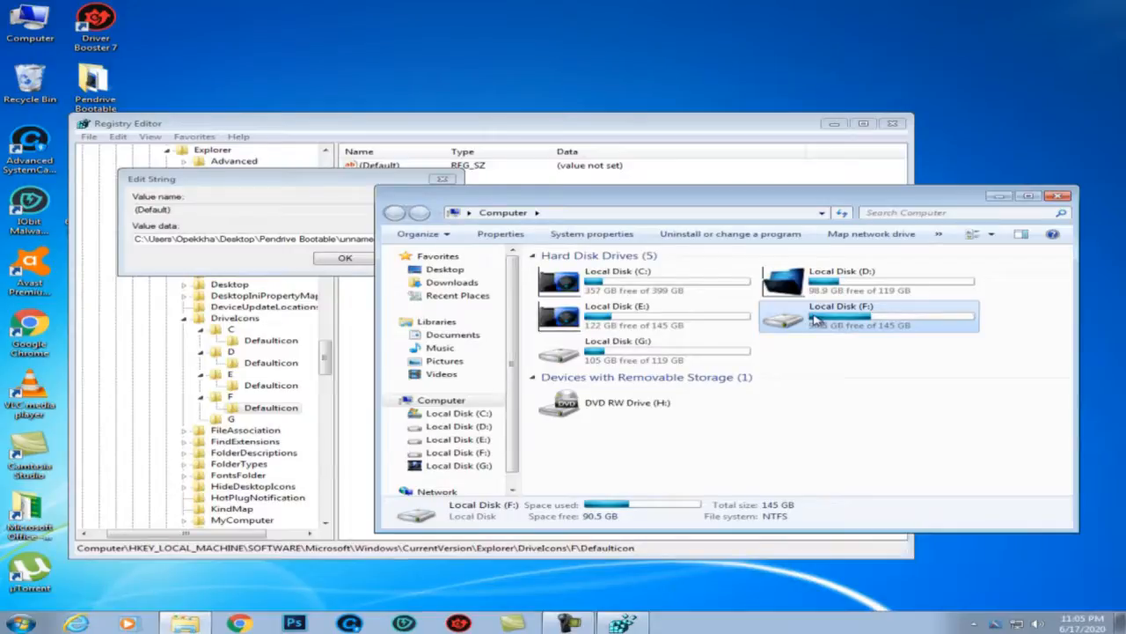
left_click(245, 183)
left_click(352, 258)
Switch to the Computer window and refresh it to update drive F's icon.
left_click(1030, 395)
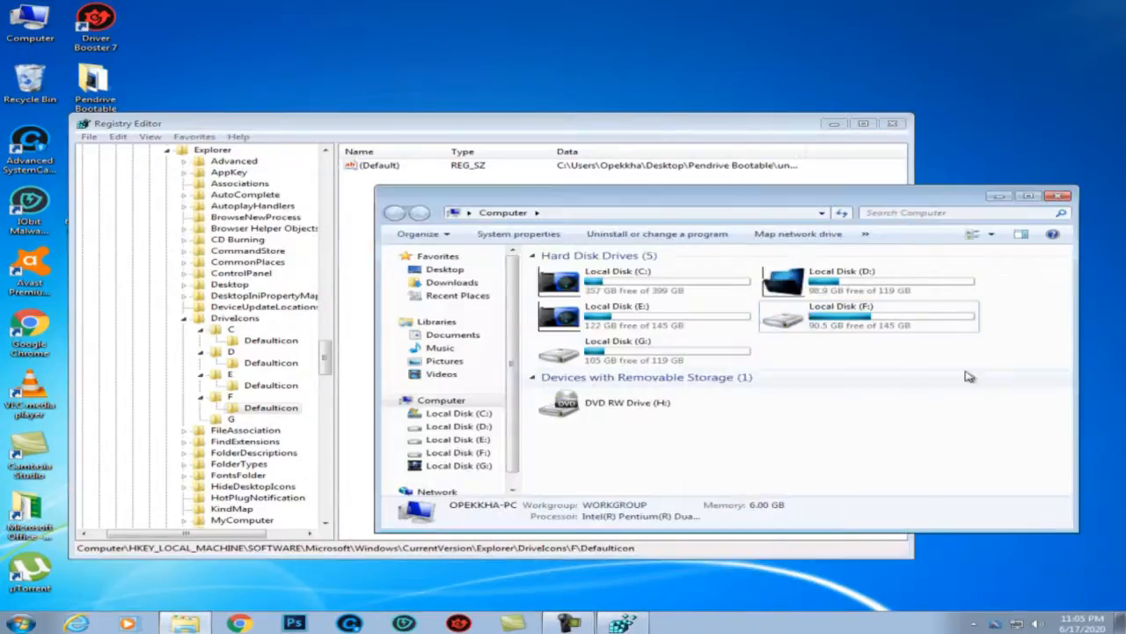
right_click(866, 356)
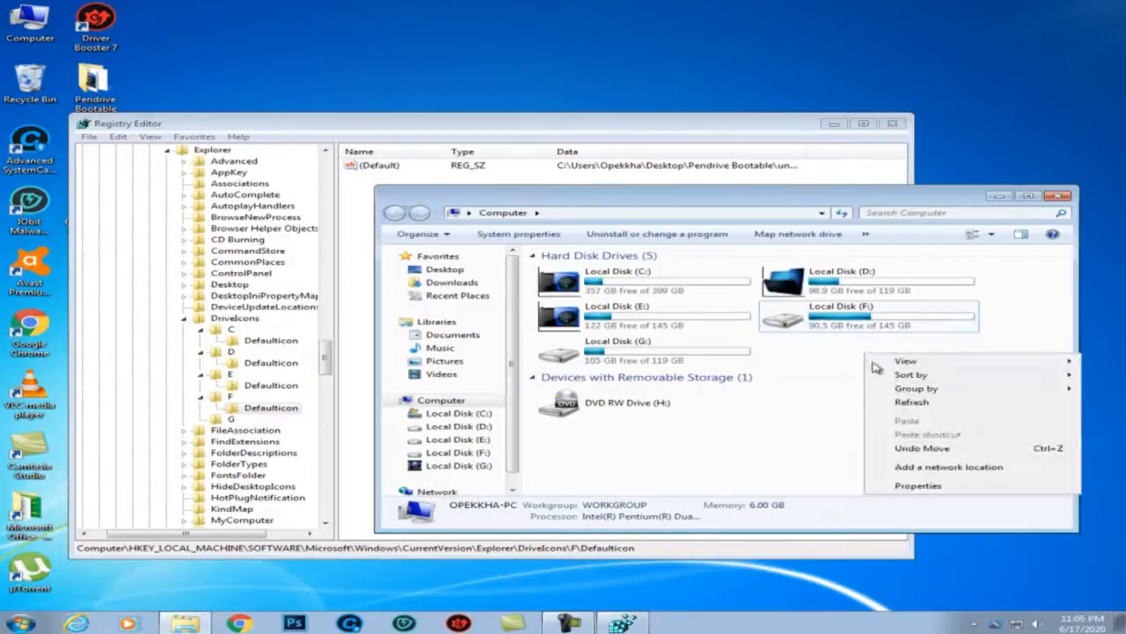
left_click(931, 404)
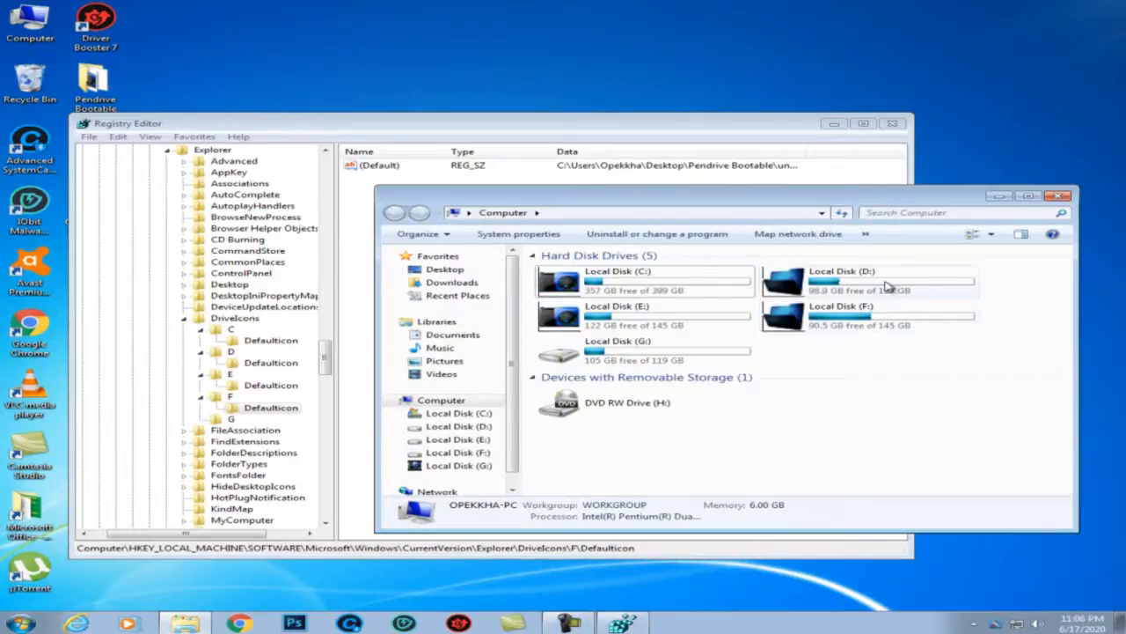
Create a subkey named Defaulticon under the G key in DriveIcons.
left_click(621, 354)
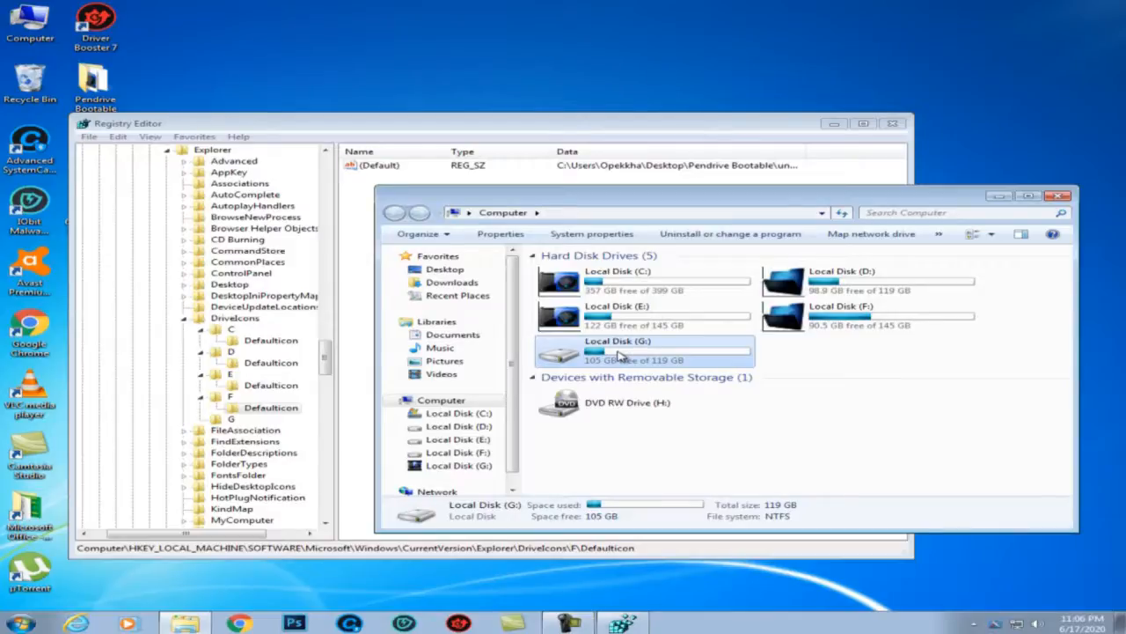
left_click(222, 421)
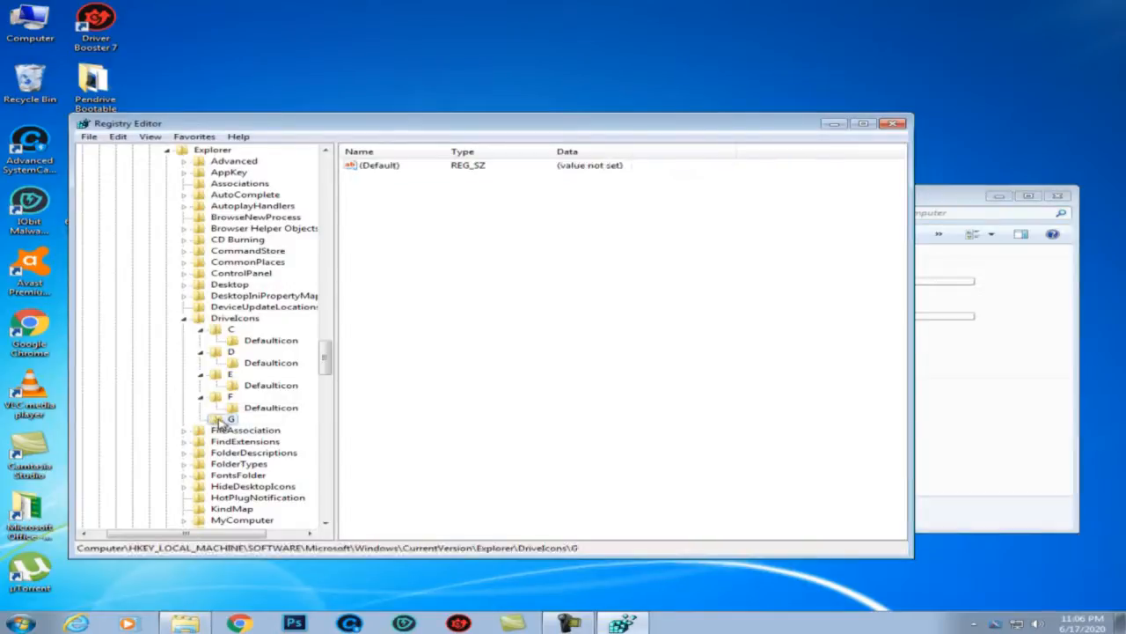
right_click(220, 422)
mouse_move(264, 442)
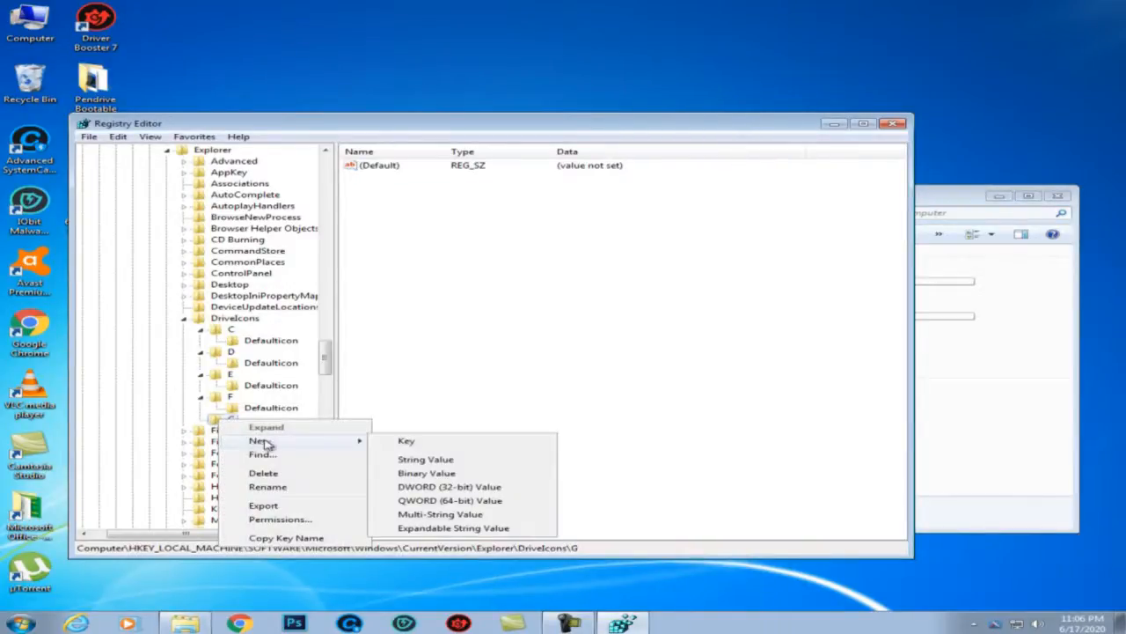
left_click(409, 442)
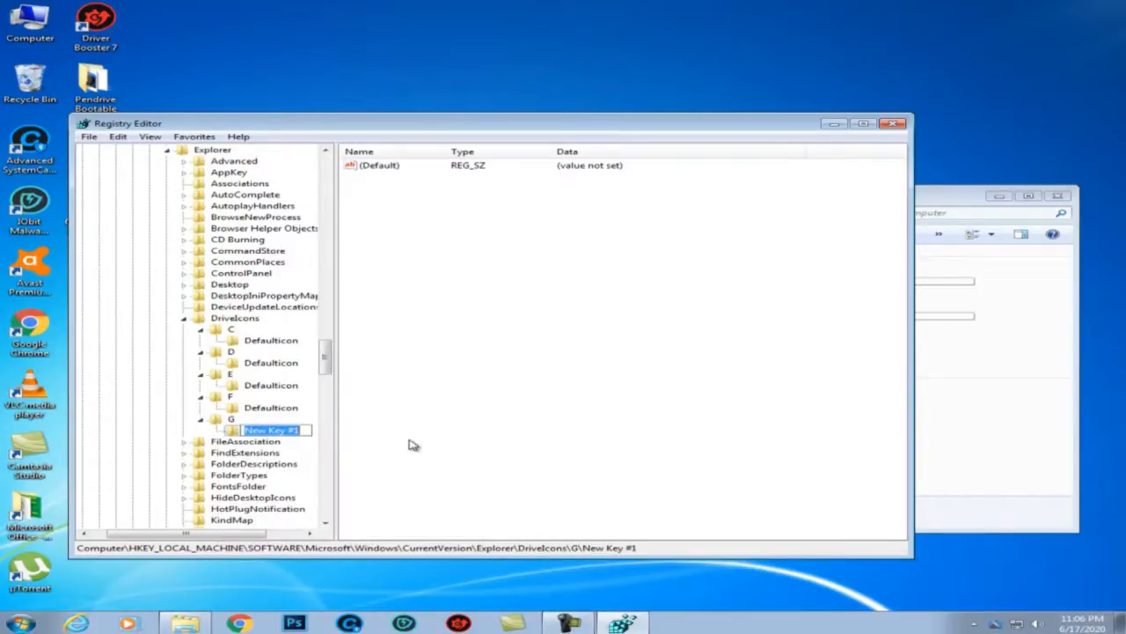
type("DefaultIcon")
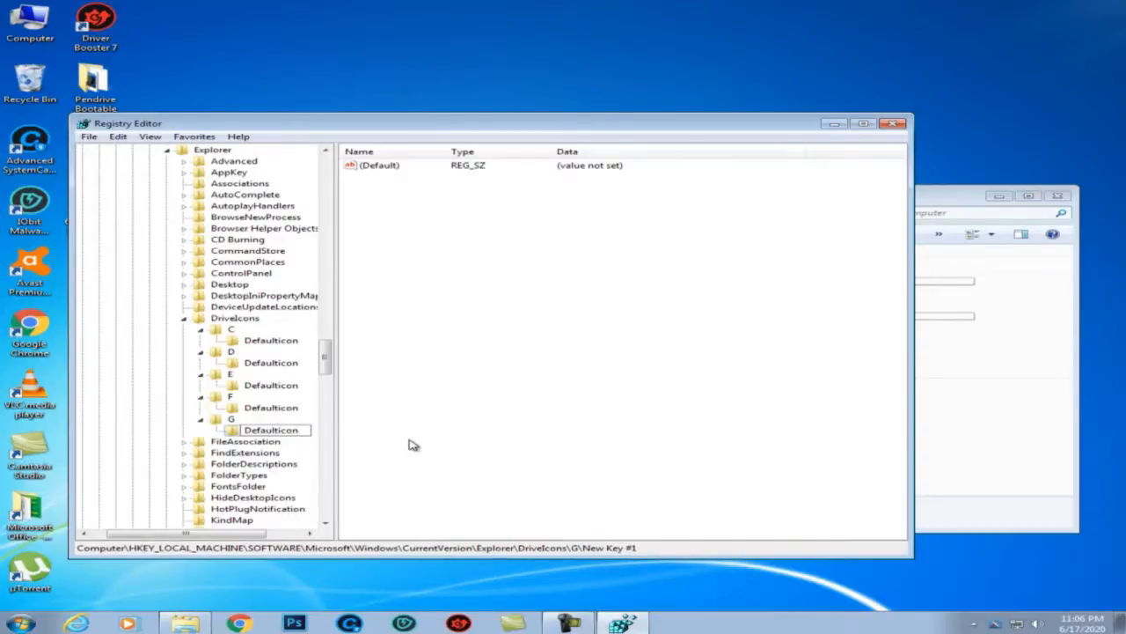
key("Return")
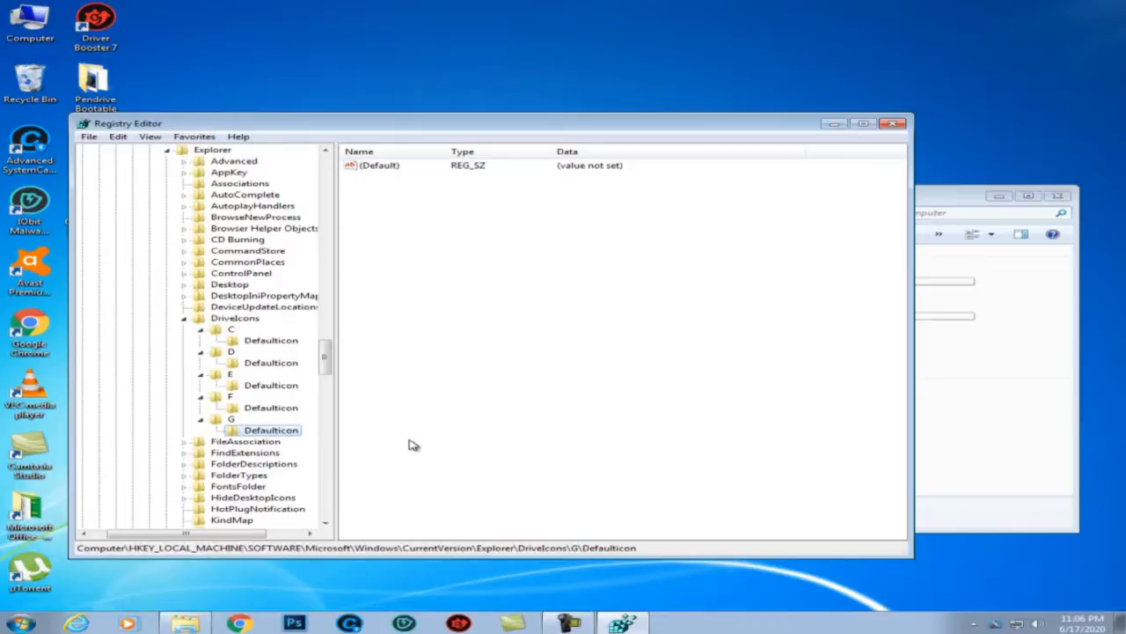
Open the (Default) value of G's Defaulticon key for editing and copy the Icon file's name from the Pendrive Bootable folder.
double_click(398, 171)
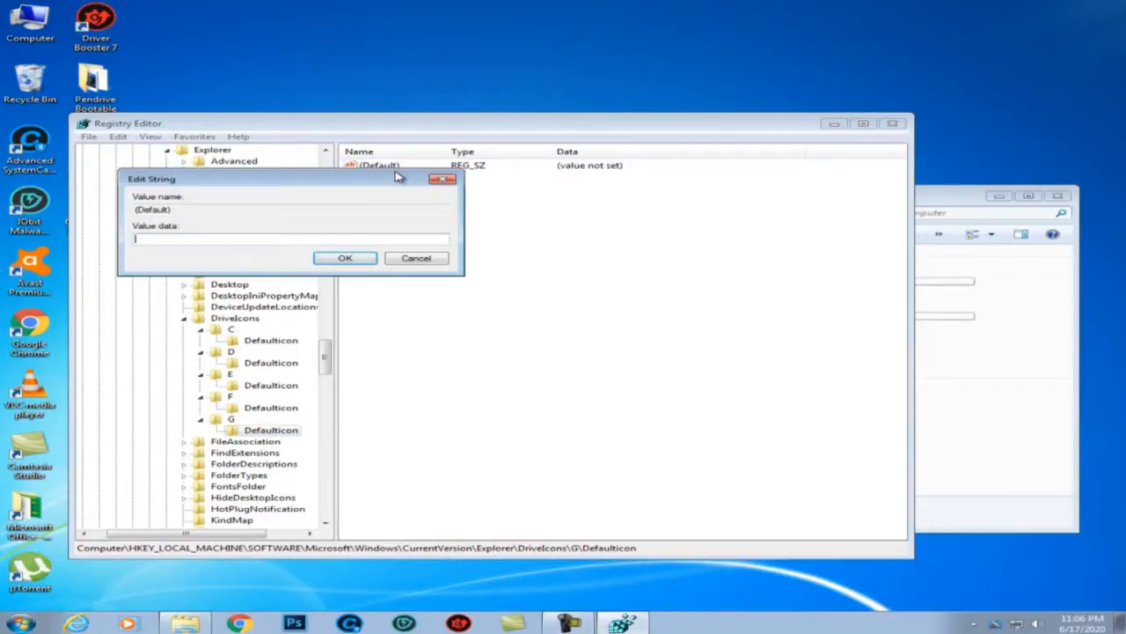
double_click(97, 90)
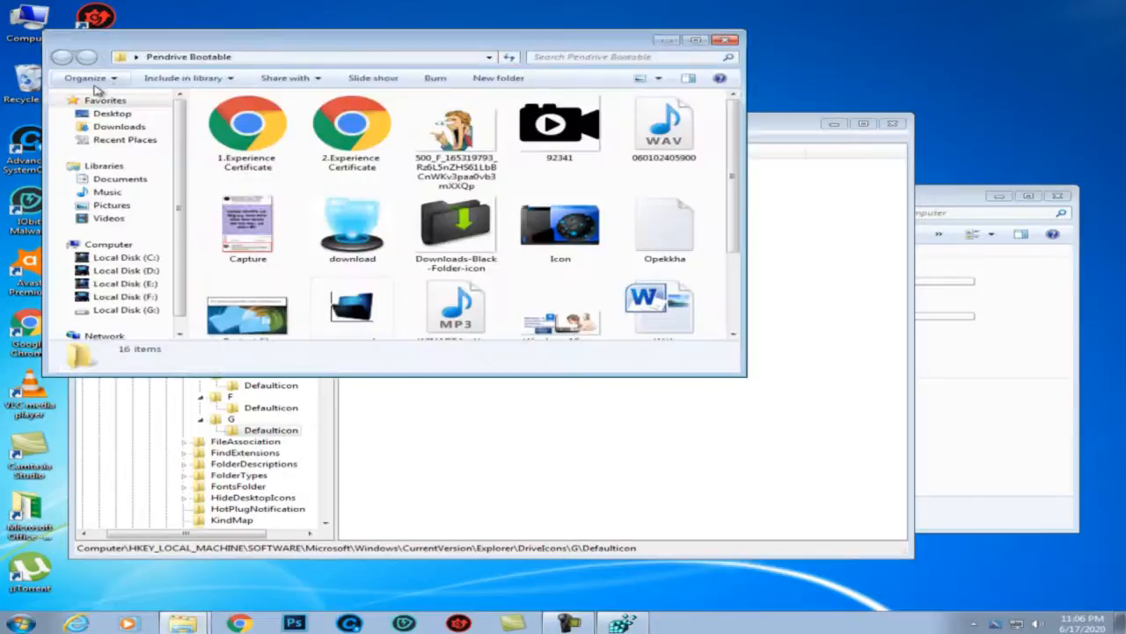
left_click(568, 233)
right_click(568, 233)
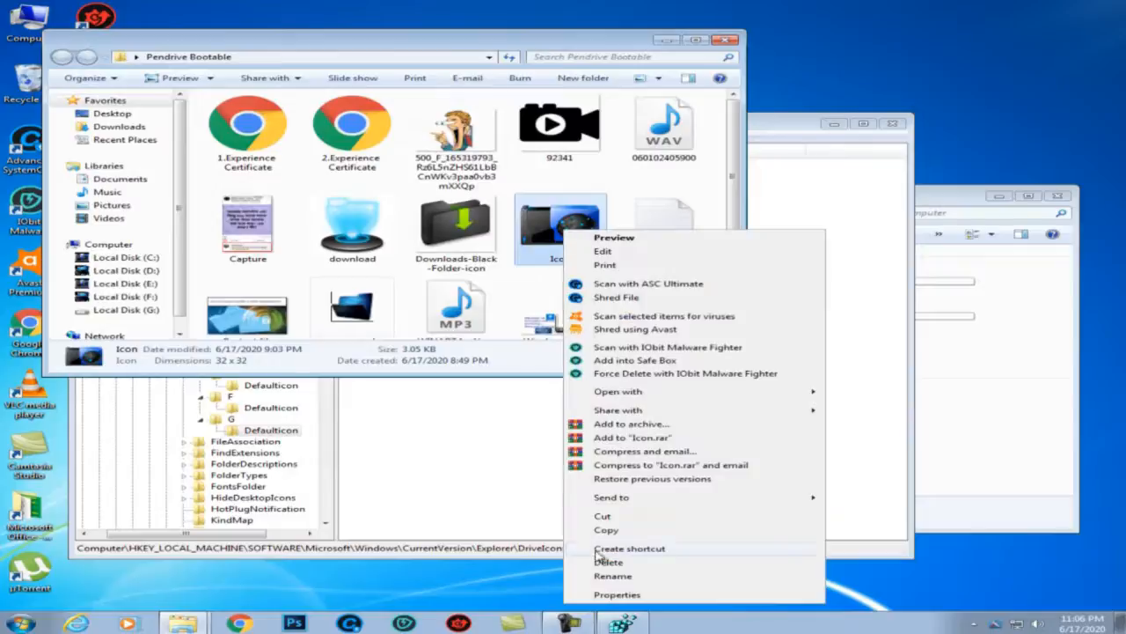
left_click(614, 576)
key("super+c")
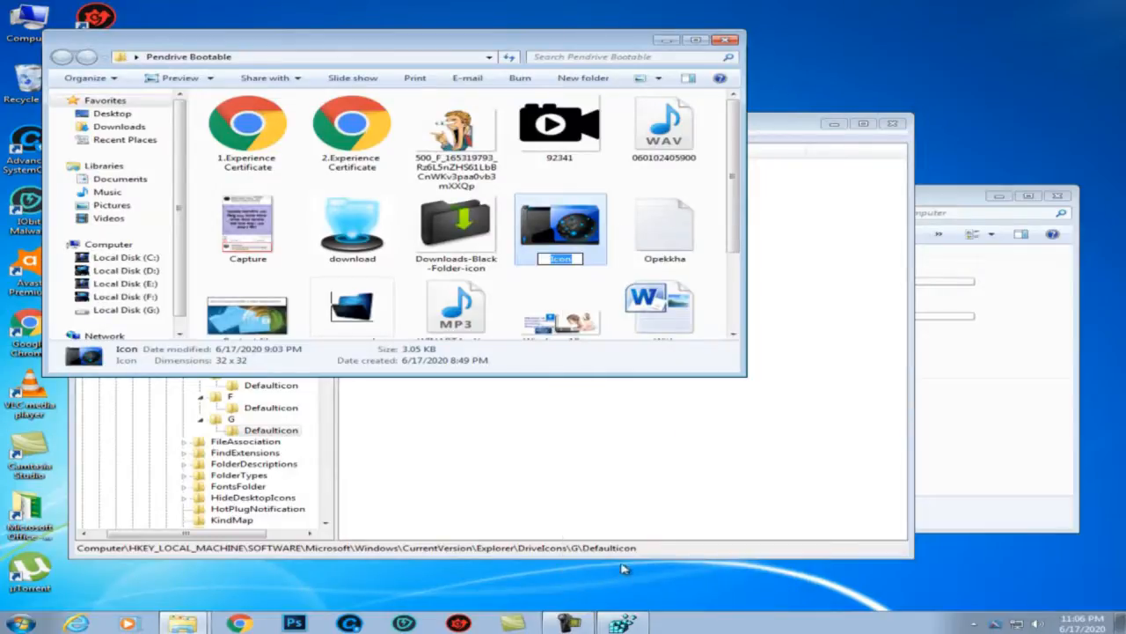
right_click(563, 259)
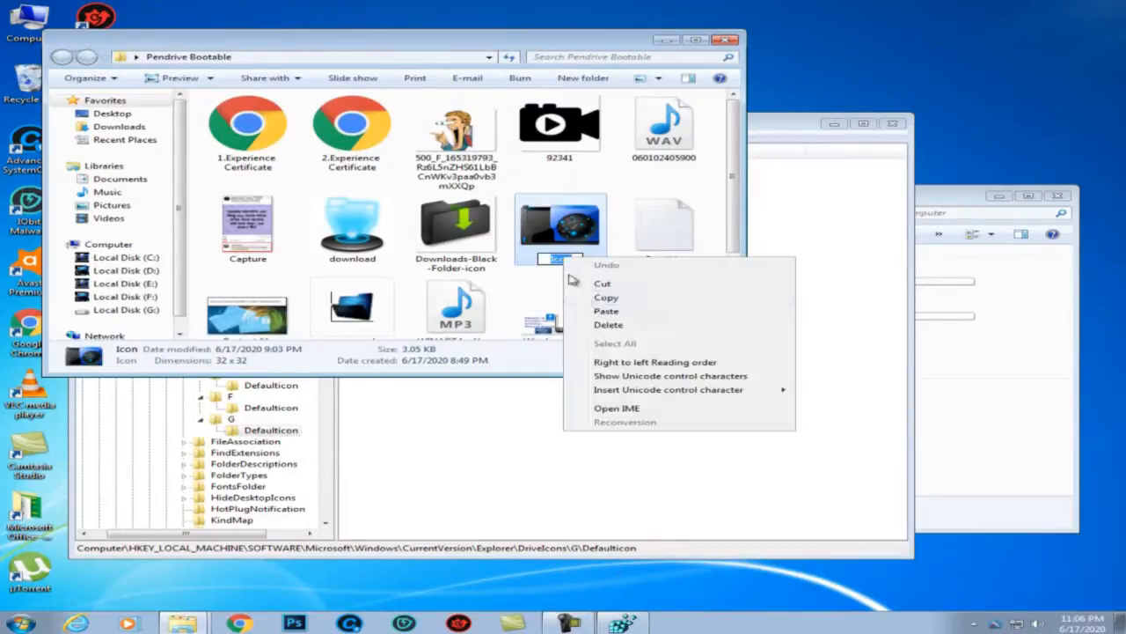
left_click(612, 299)
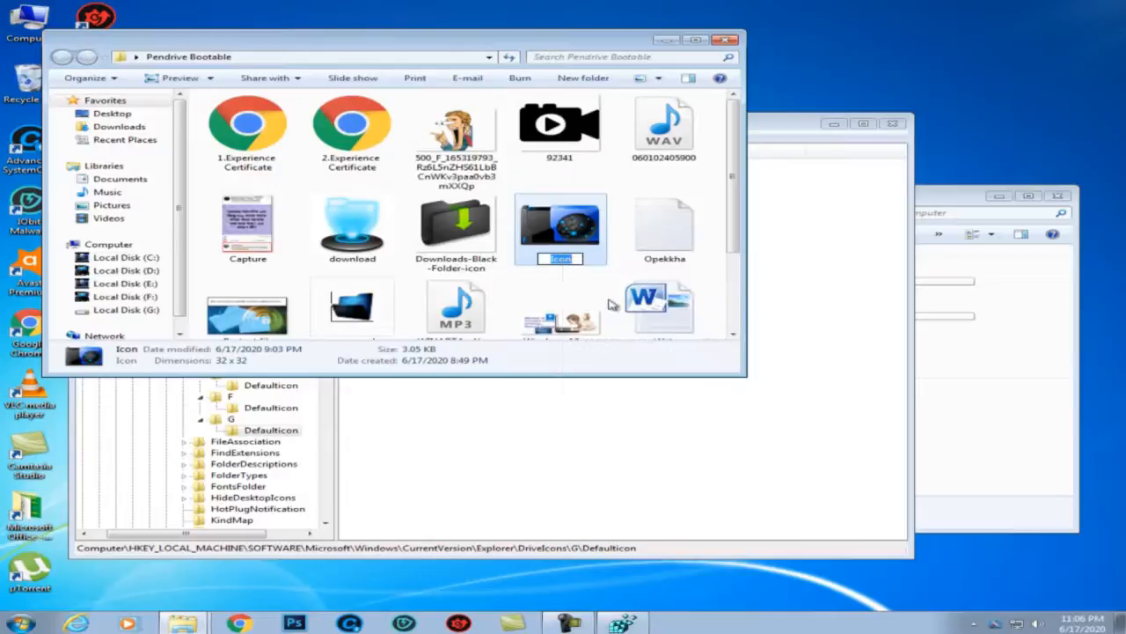
Extend the Pendrive Bootable folder's address with the copied name to open Icon.ico, and close the image viewer.
left_click(392, 56)
left_click(385, 58)
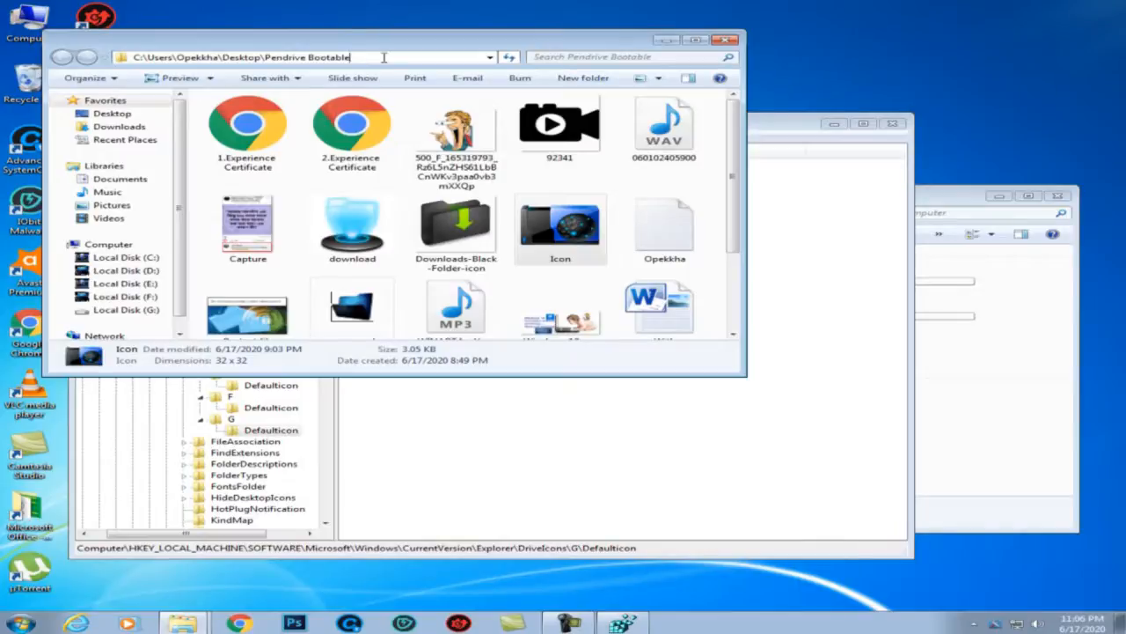
type("\\")
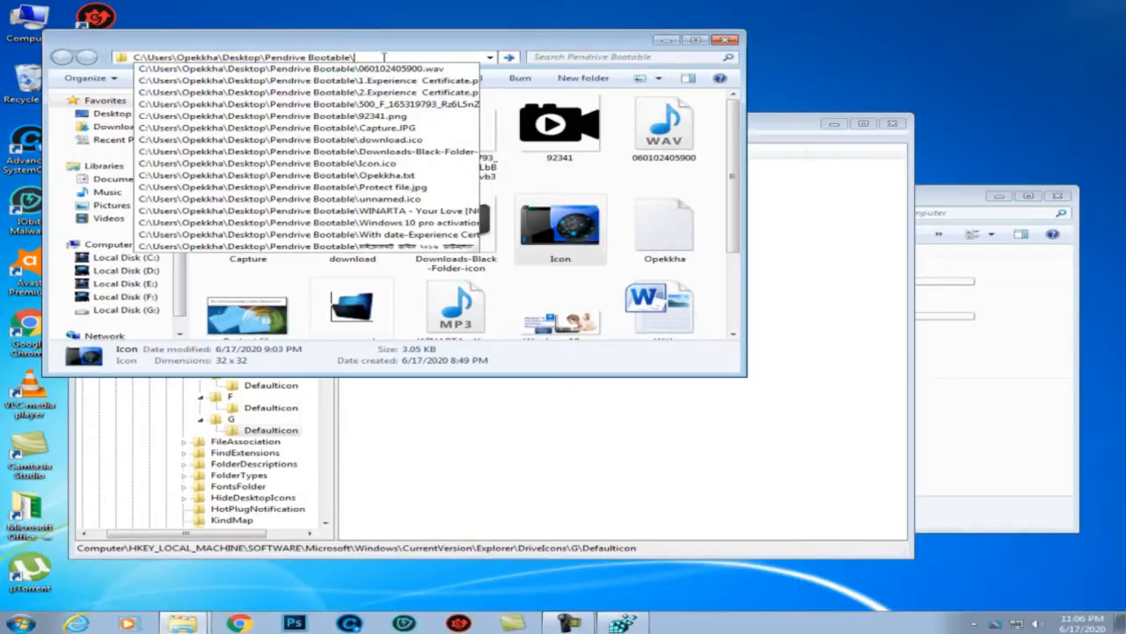
right_click(385, 57)
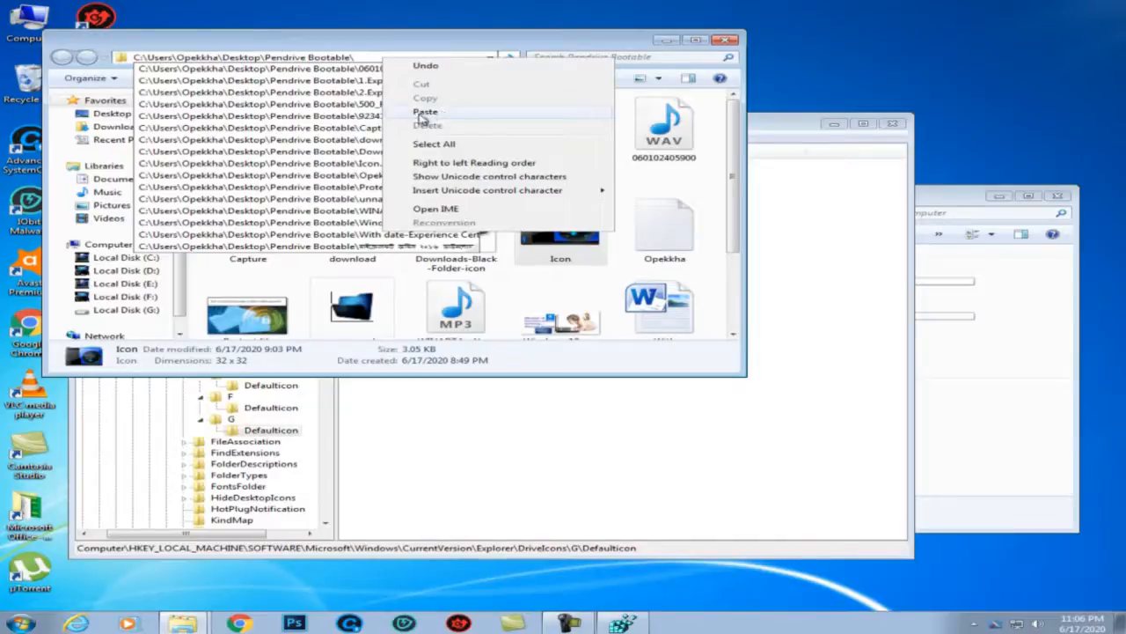
left_click(473, 114)
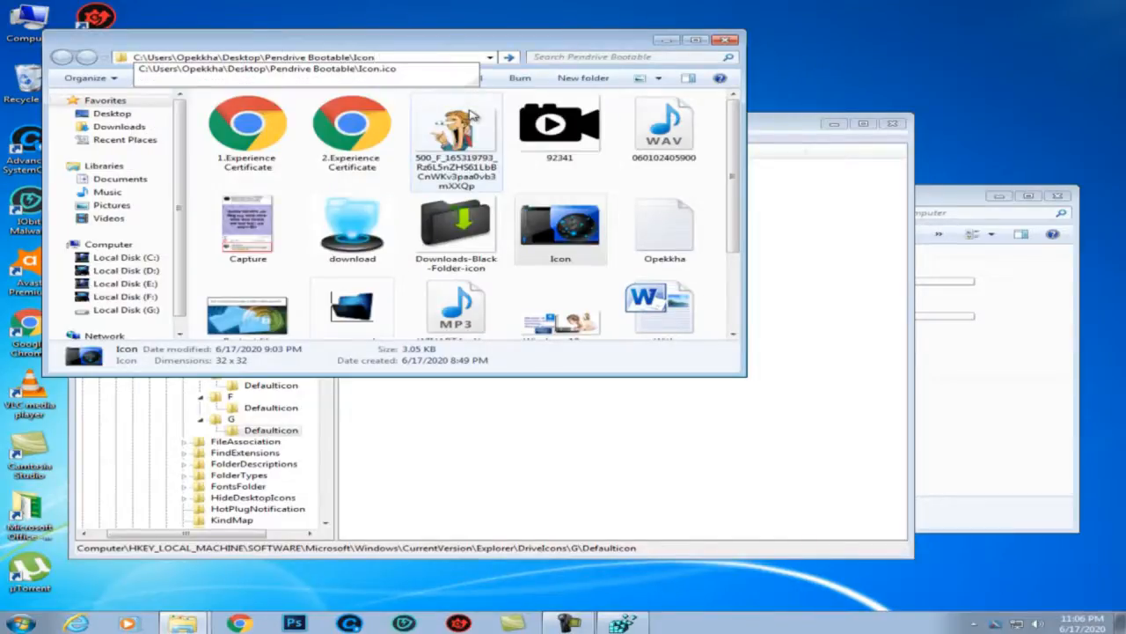
left_click(393, 71)
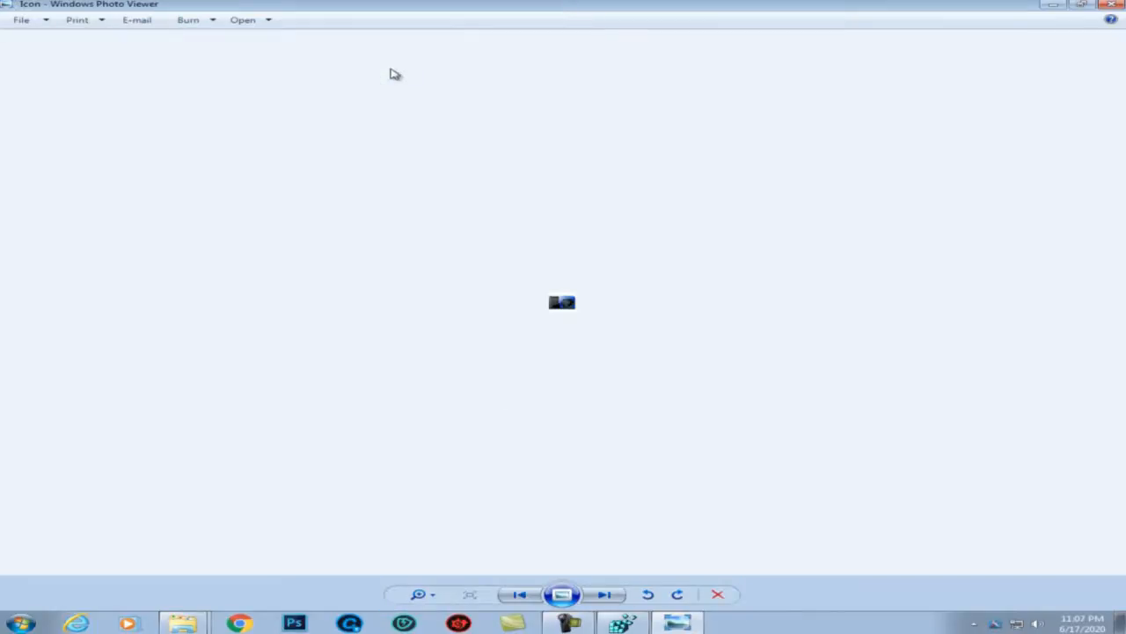
left_click(1114, 5)
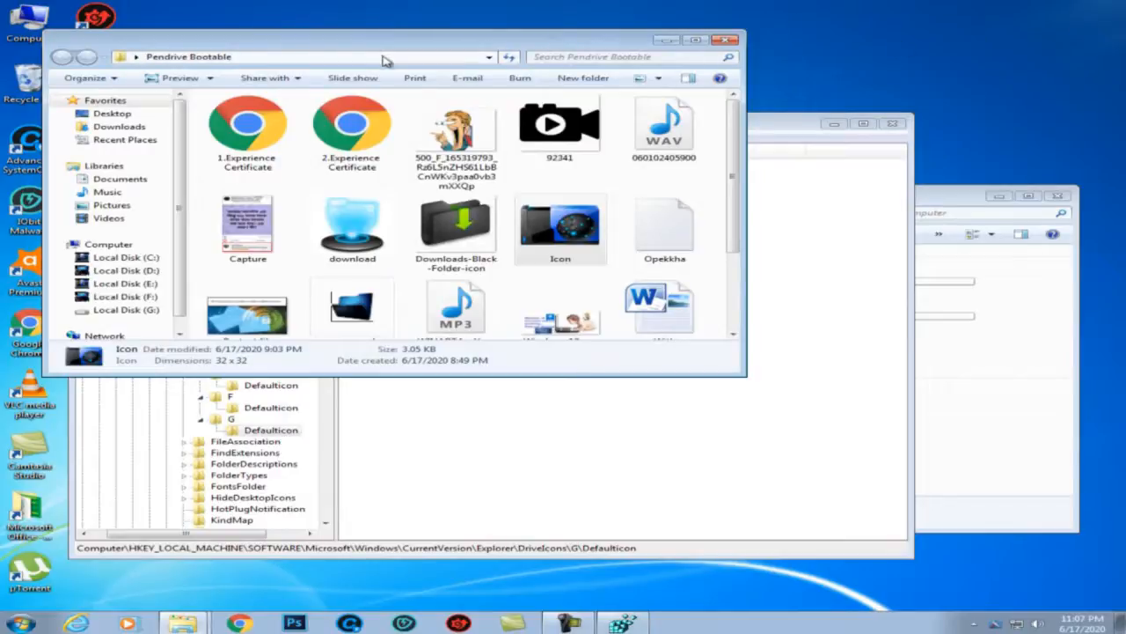
Copy the full path of Icon.ico and close the Pendrive Bootable folder window.
left_click(383, 58)
right_click(387, 58)
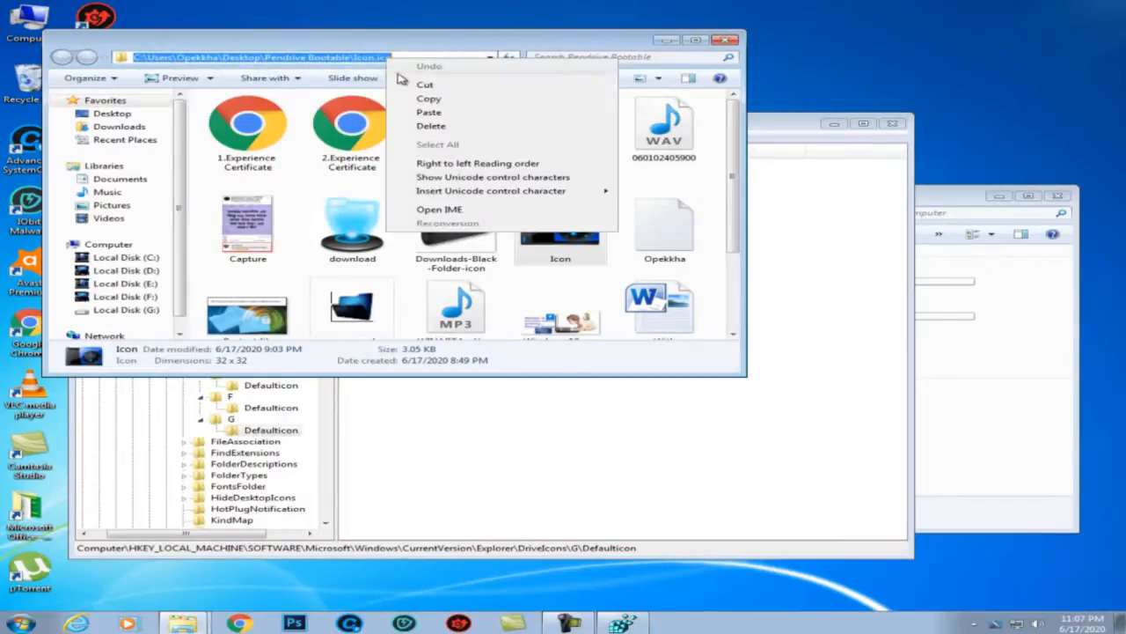
left_click(438, 99)
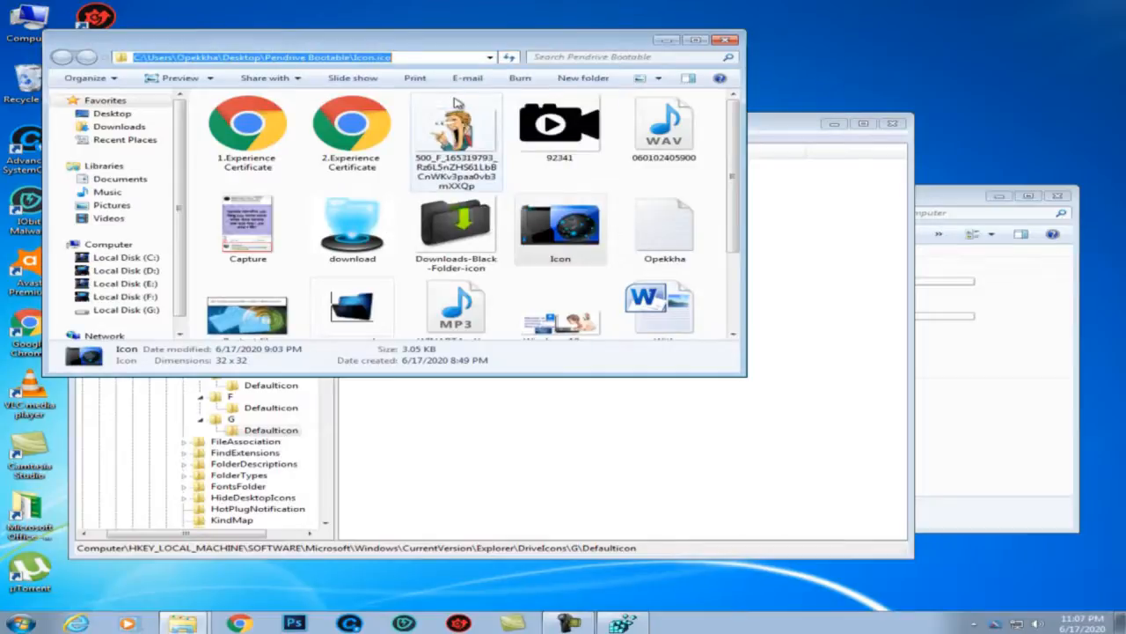
left_click(727, 43)
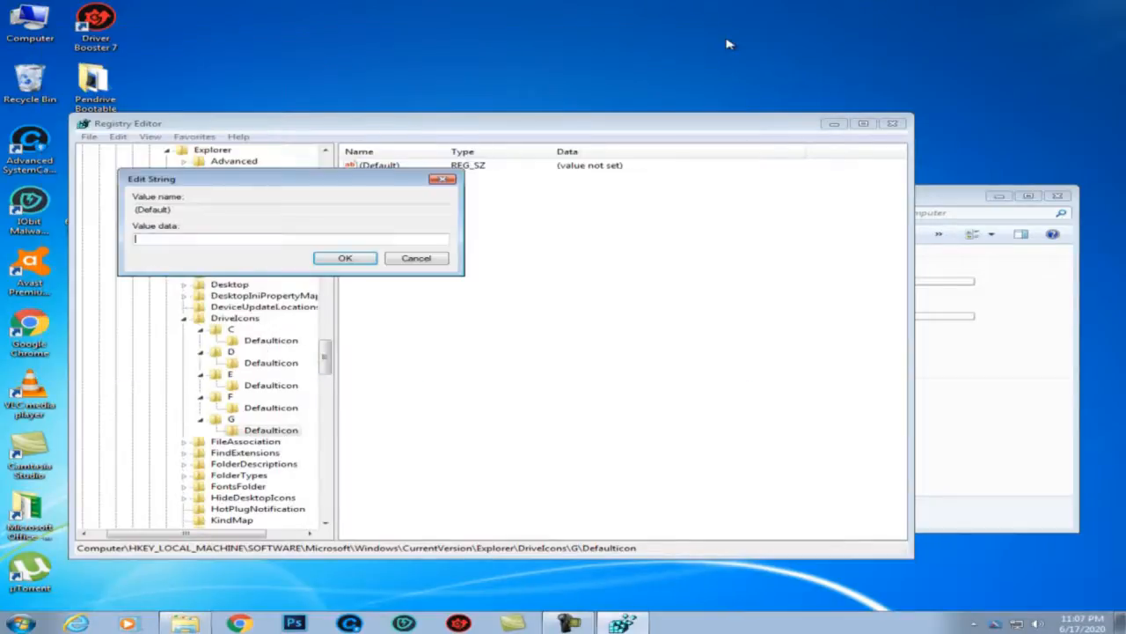
Set the (Default) value of G's Defaulticon key to the copied Icon.ico path.
right_click(258, 245)
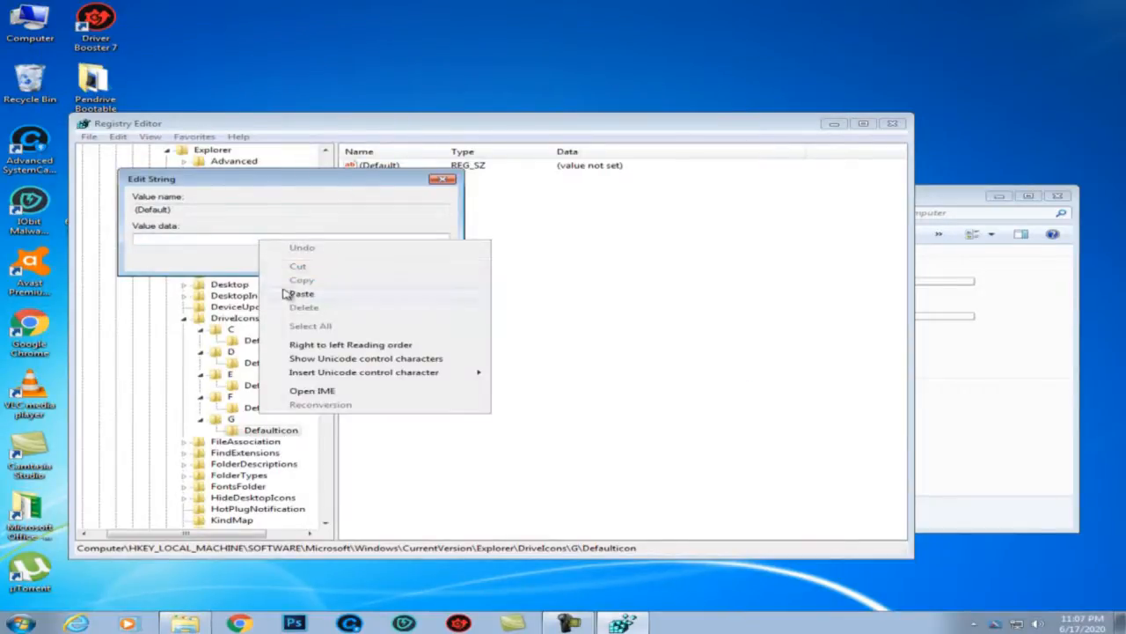
left_click(296, 294)
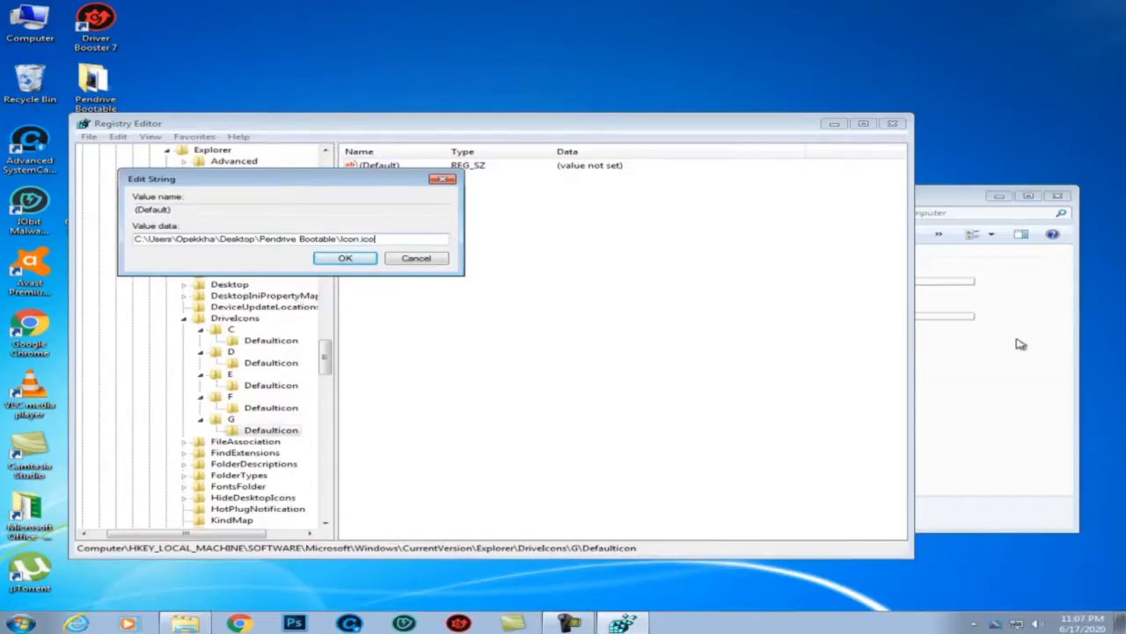
key("super+e")
left_click(637, 348)
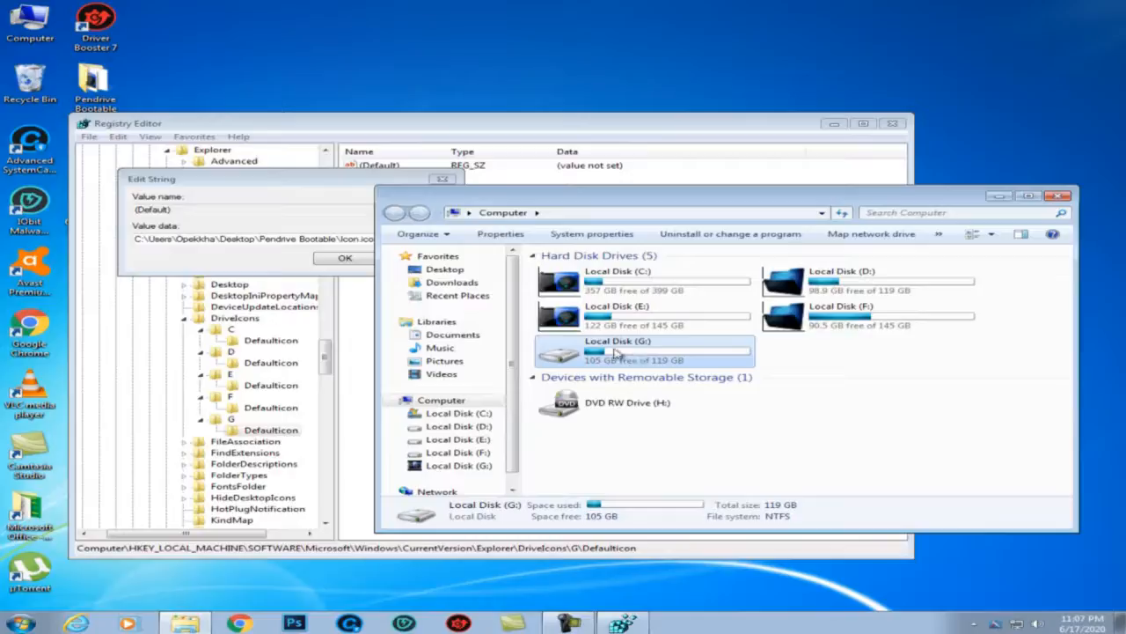
left_click(356, 318)
left_click(345, 259)
Switch to the Computer window and refresh it to update drive G's icon.
left_click(1021, 392)
left_click(1021, 392)
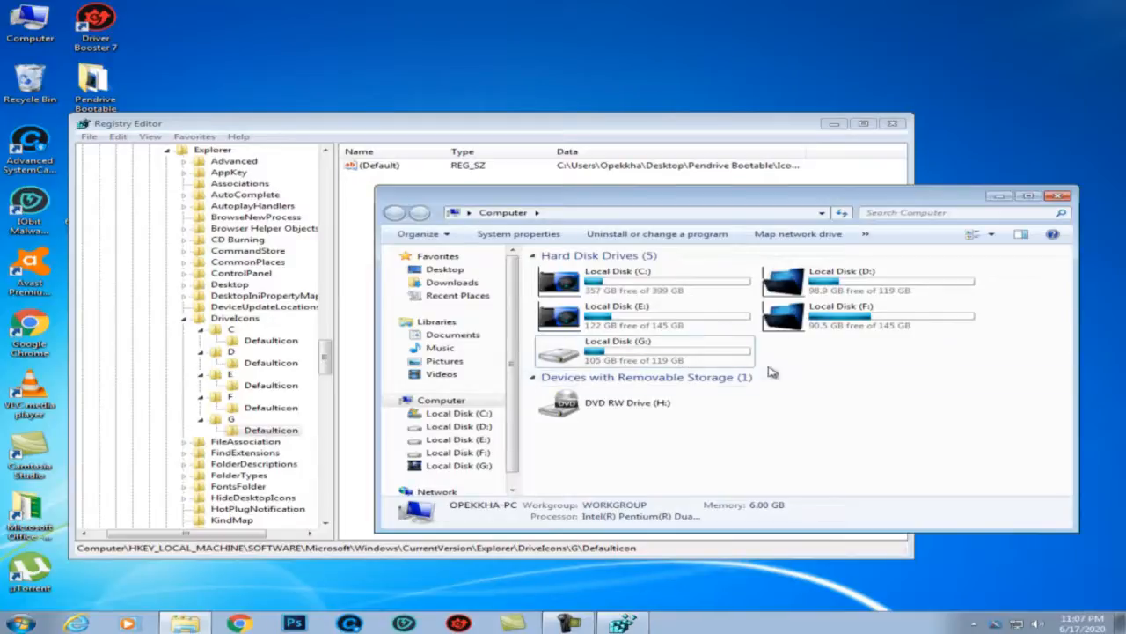
left_click(685, 350)
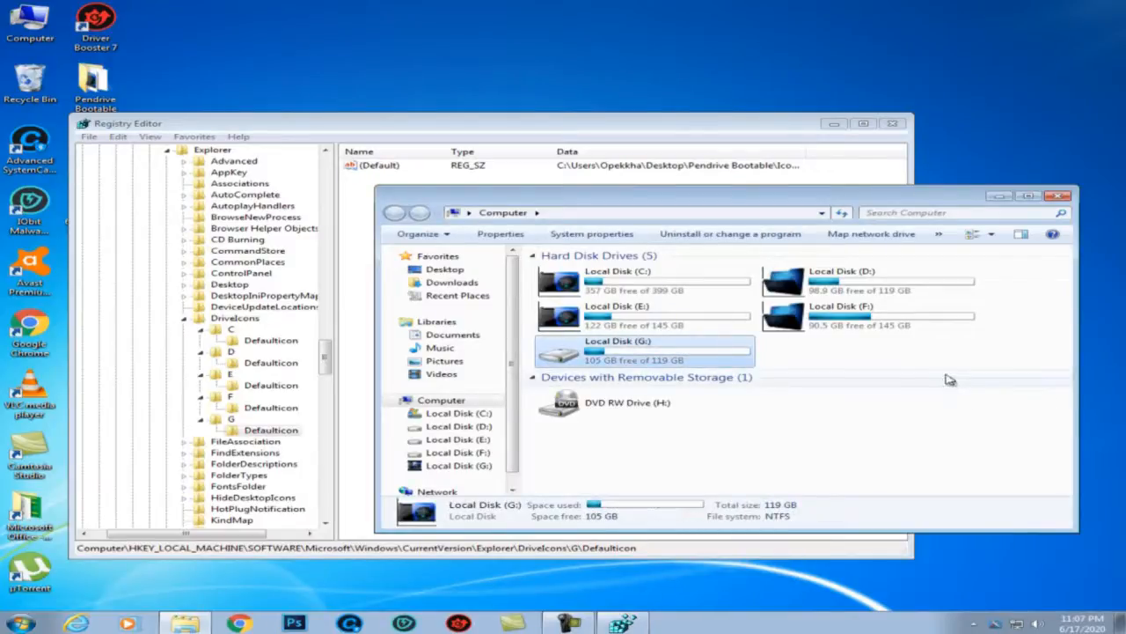
right_click(912, 406)
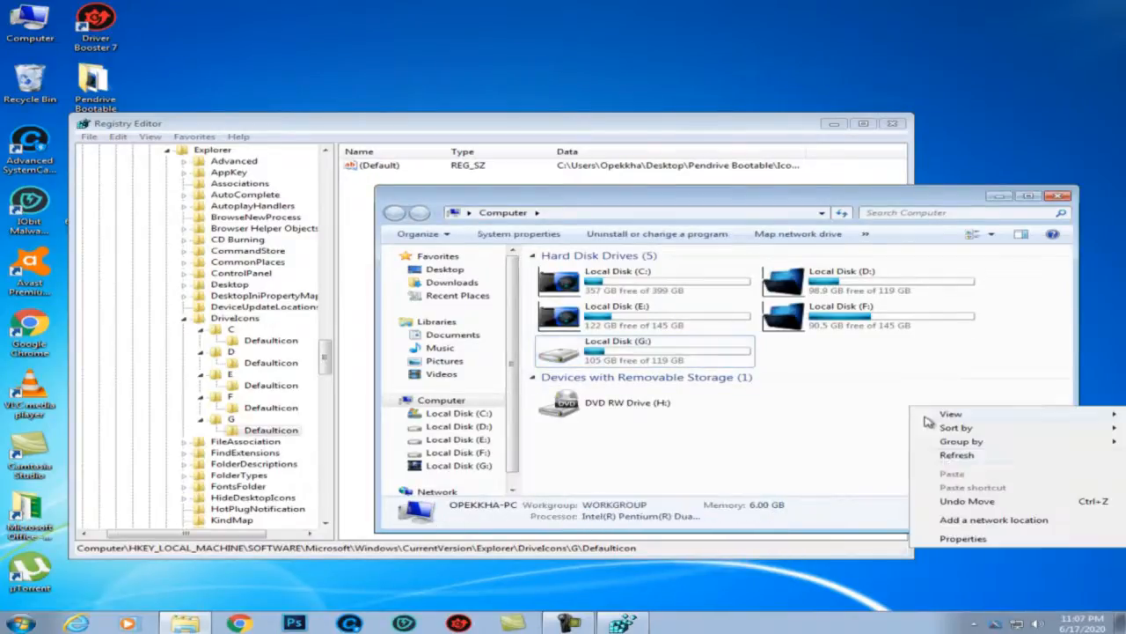
left_click(958, 455)
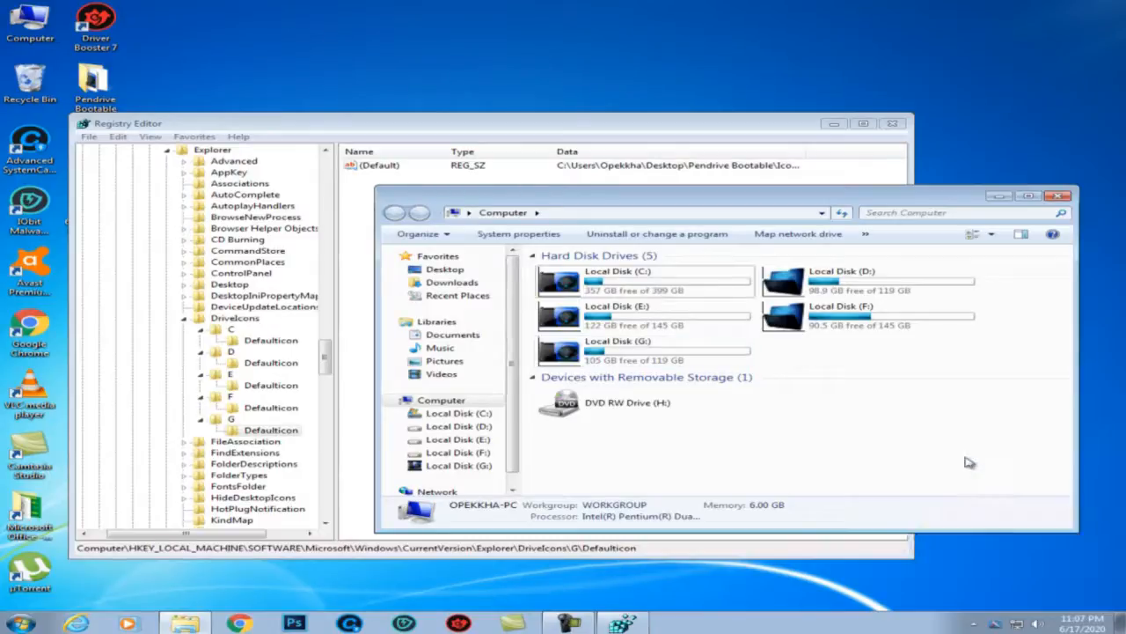
left_click(1029, 382)
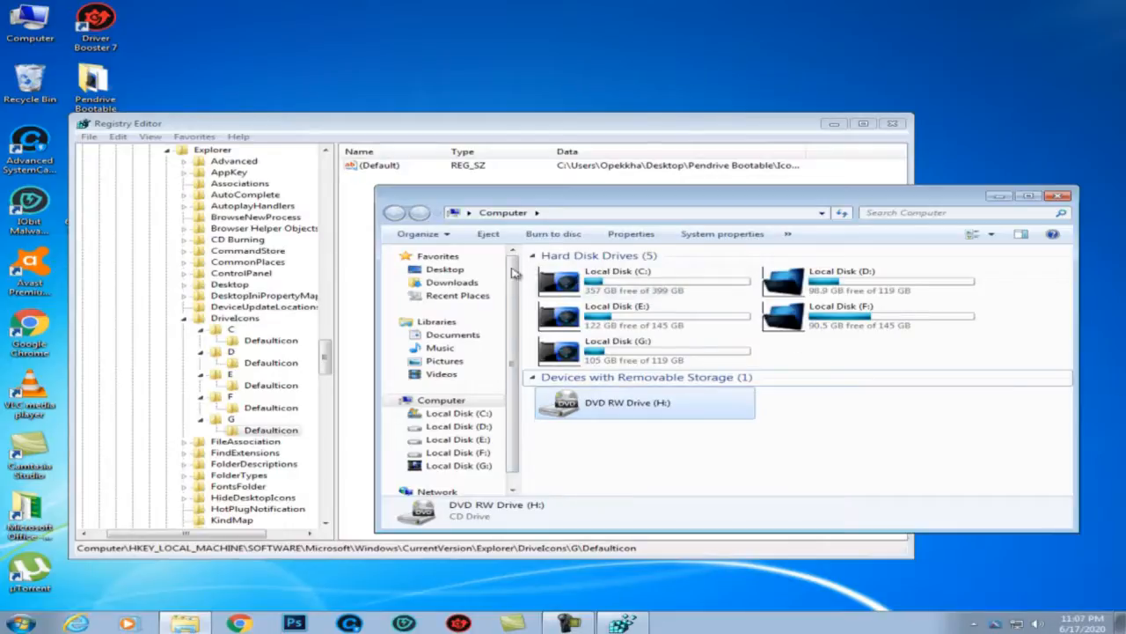
left_click(1027, 388)
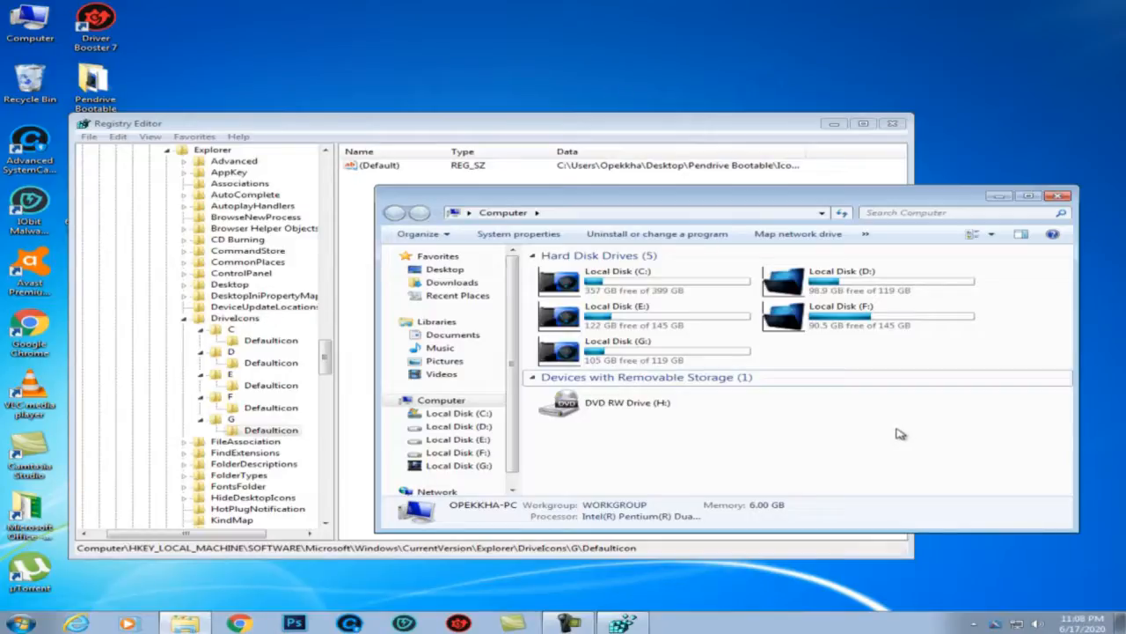
Delete the Defaulticon subkey under the G key in DriveIcons.
left_click(623, 346)
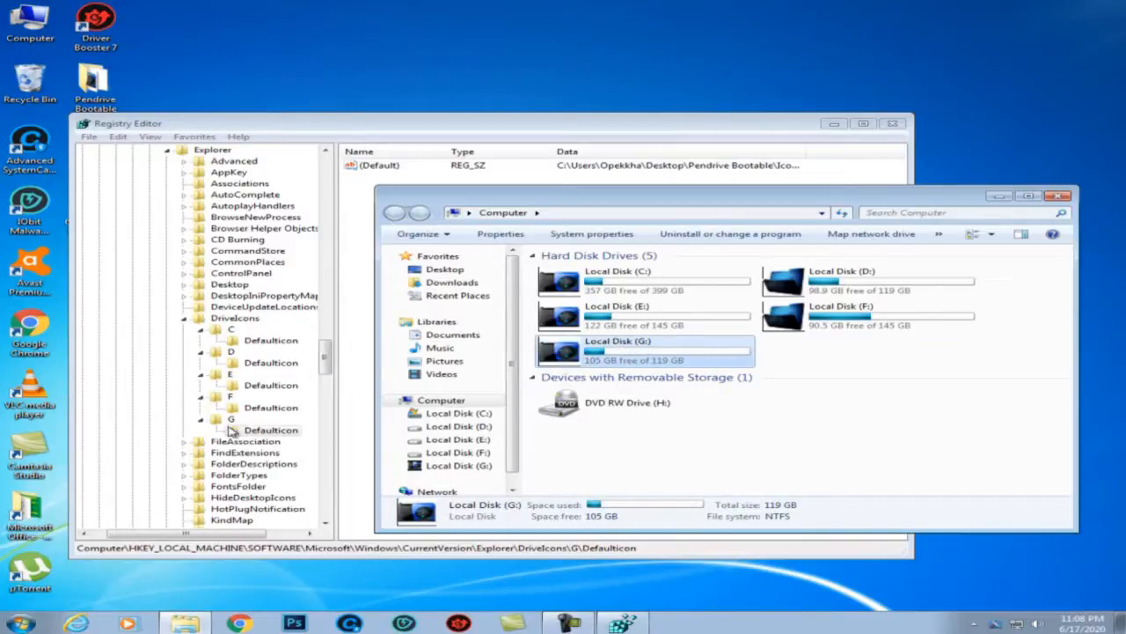
left_click(266, 434)
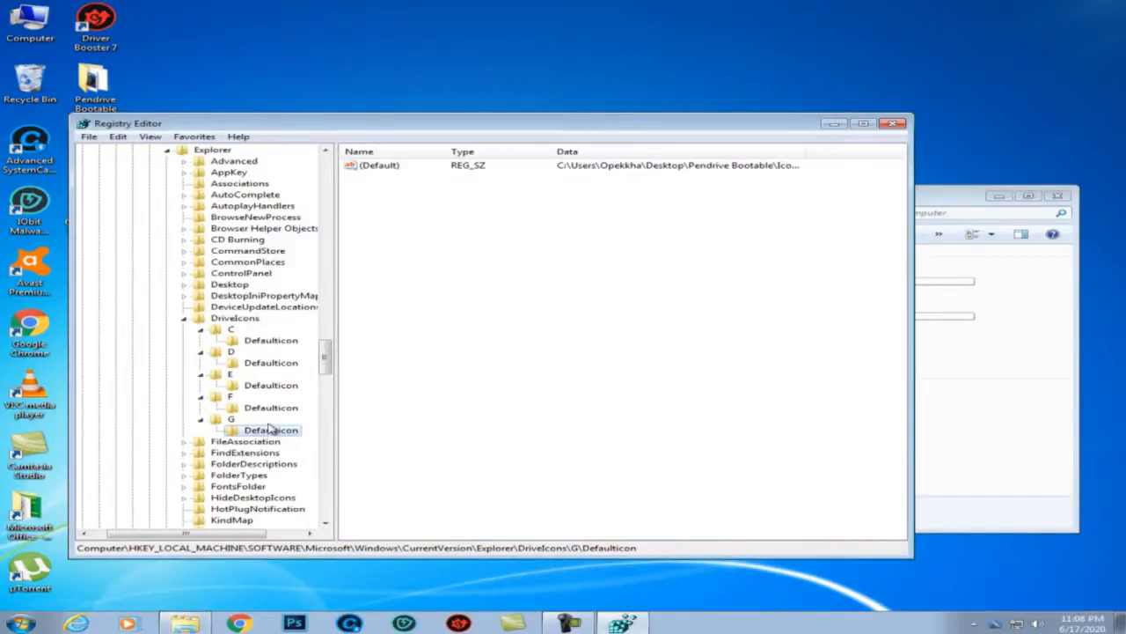
right_click(273, 433)
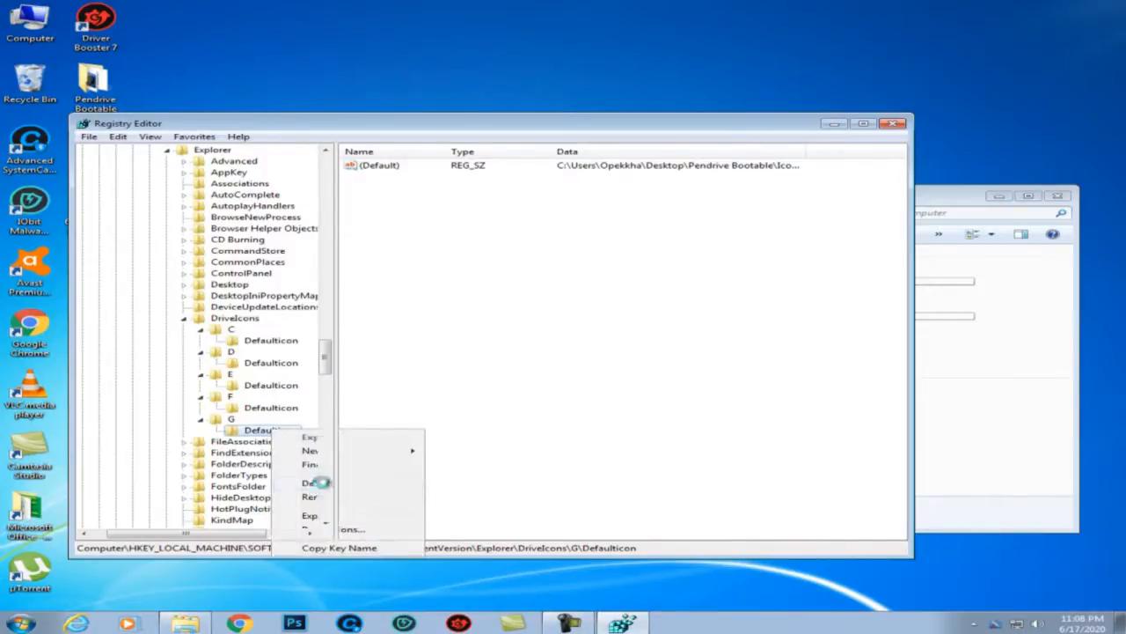
left_click(317, 483)
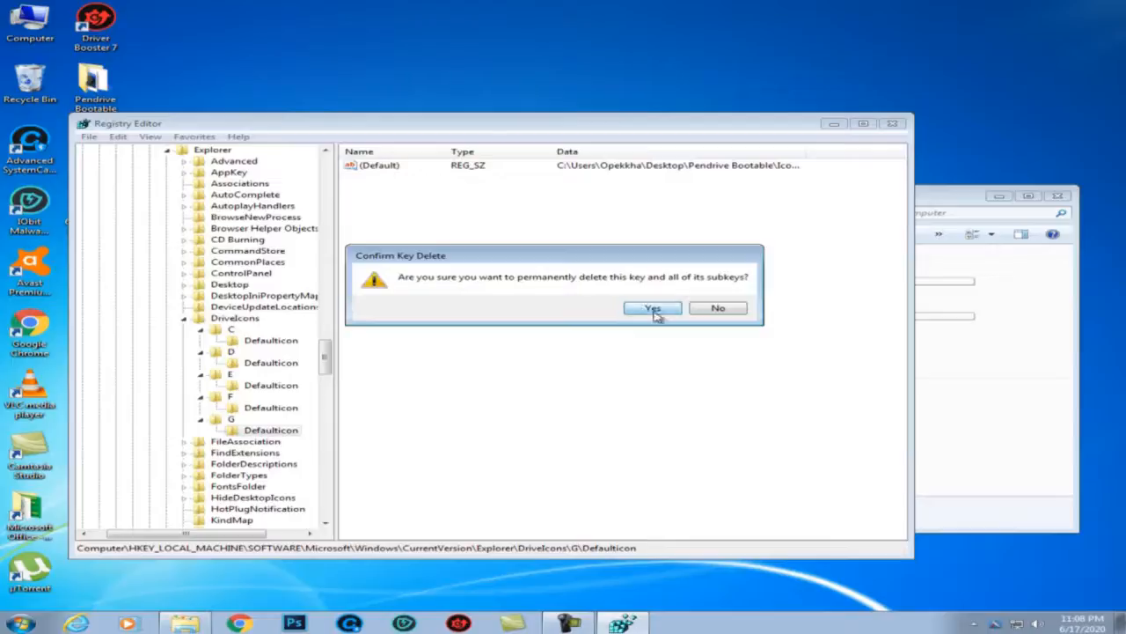
left_click(653, 310)
Refresh the Computer window to restore drive G's default icon.
left_click(1023, 416)
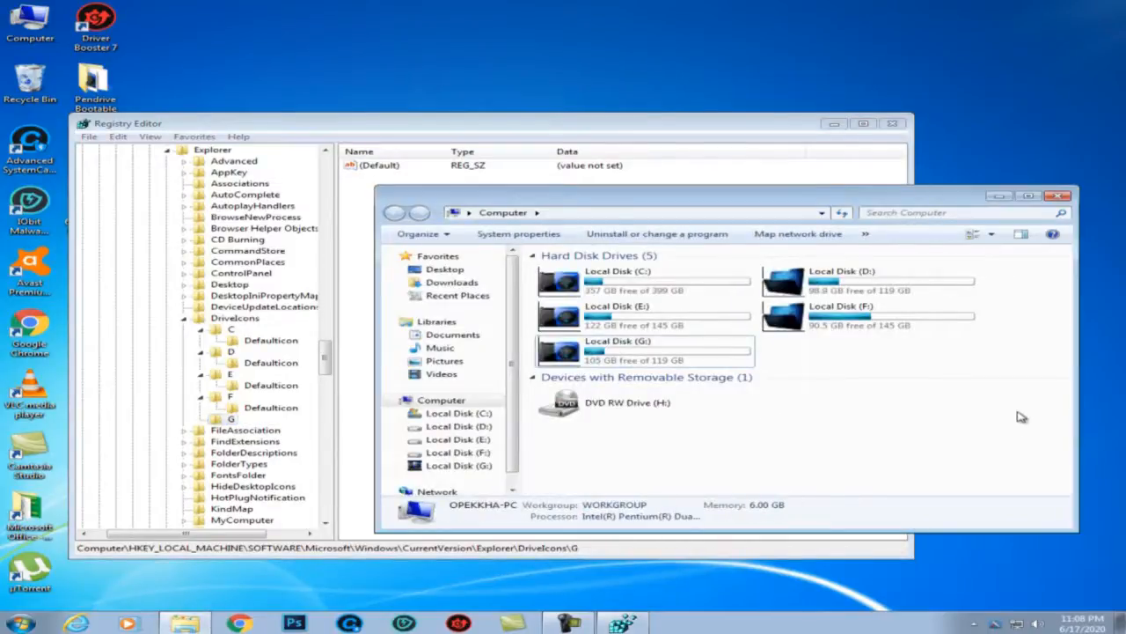
right_click(830, 402)
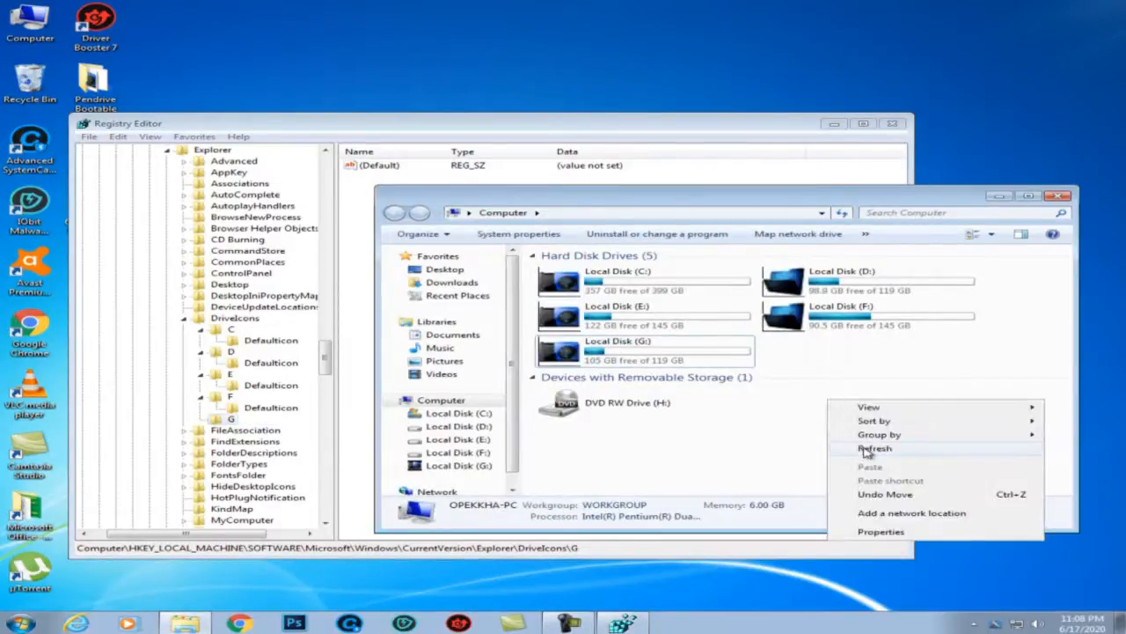
left_click(873, 448)
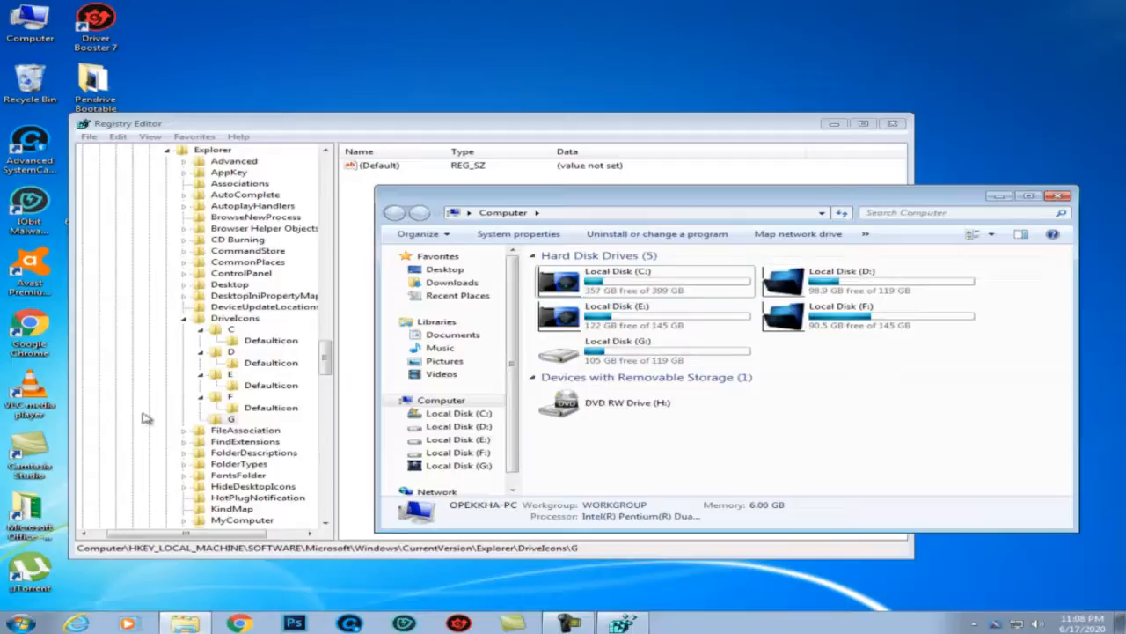
Delete the Defaulticon subkey under the F key in DriveIcons.
left_click(834, 306)
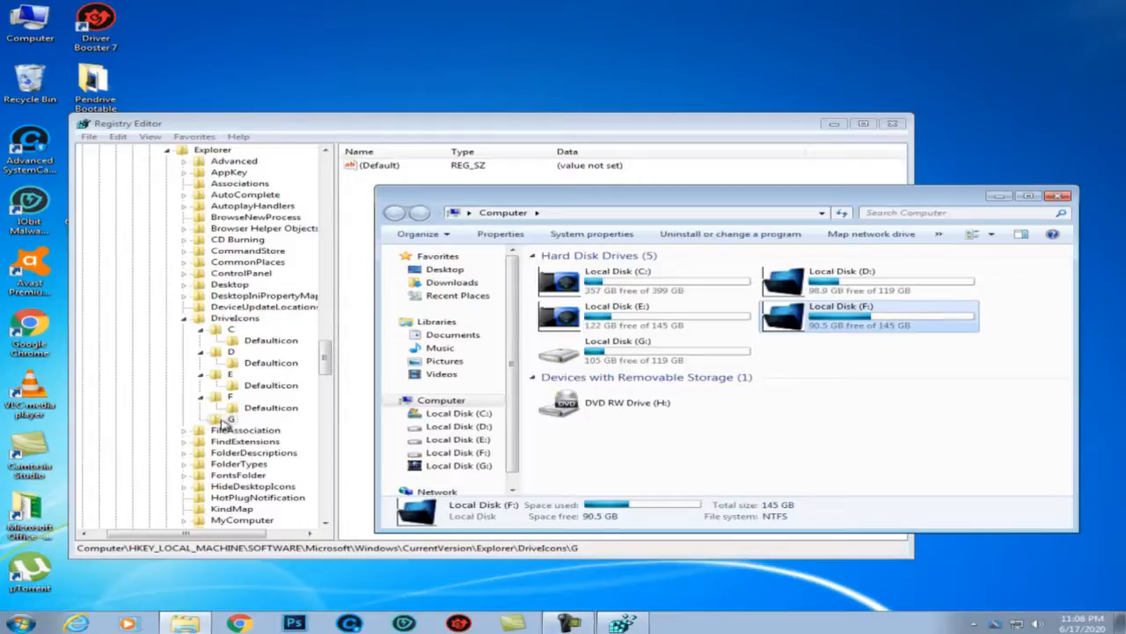
left_click(271, 408)
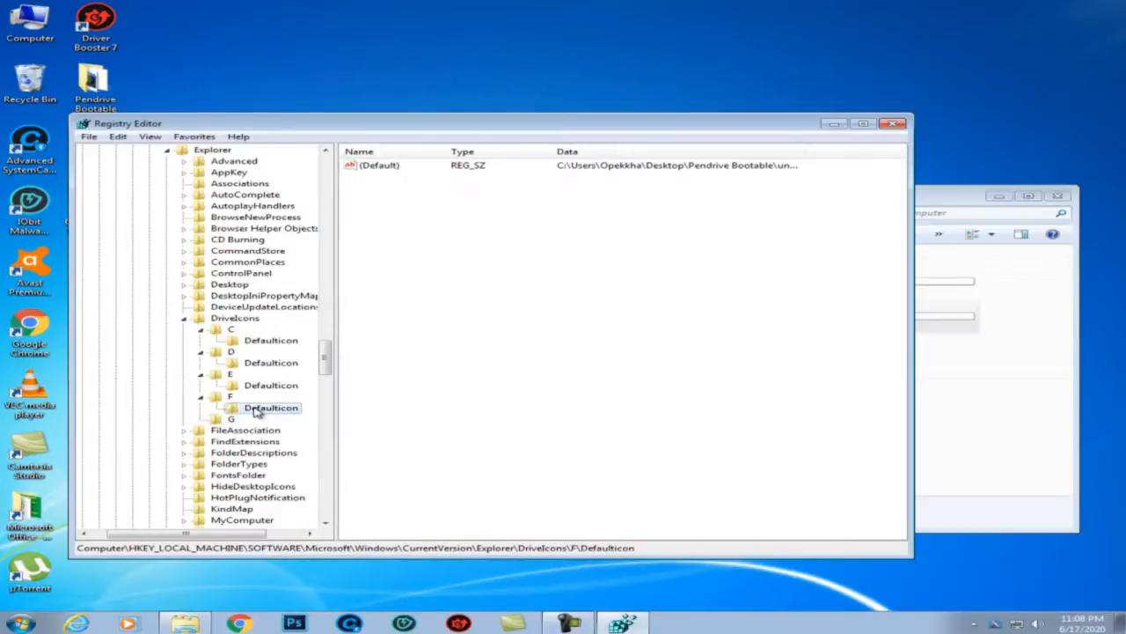
right_click(271, 410)
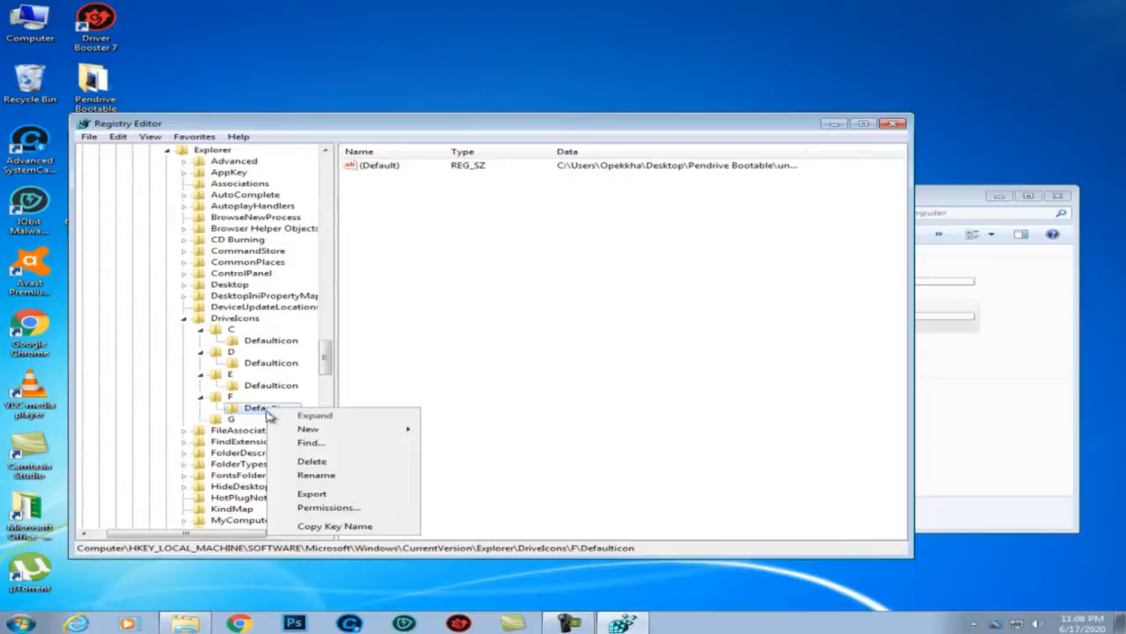
left_click(322, 462)
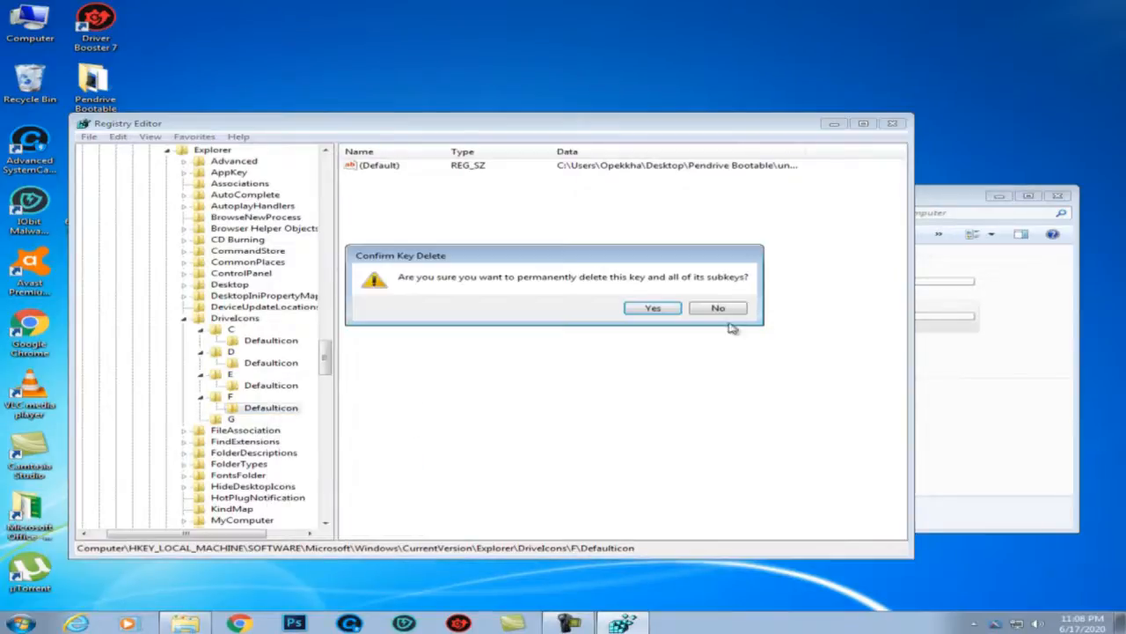
left_click(662, 310)
Switch to the Computer window and refresh it to restore drive F's default icon.
left_click(995, 410)
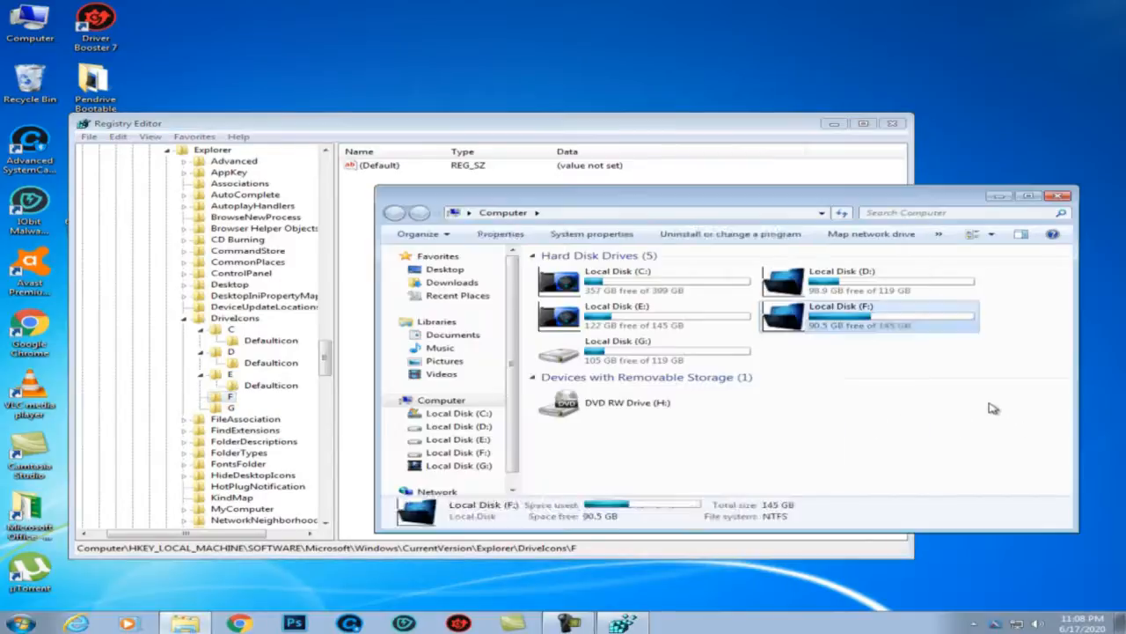
left_click(857, 326)
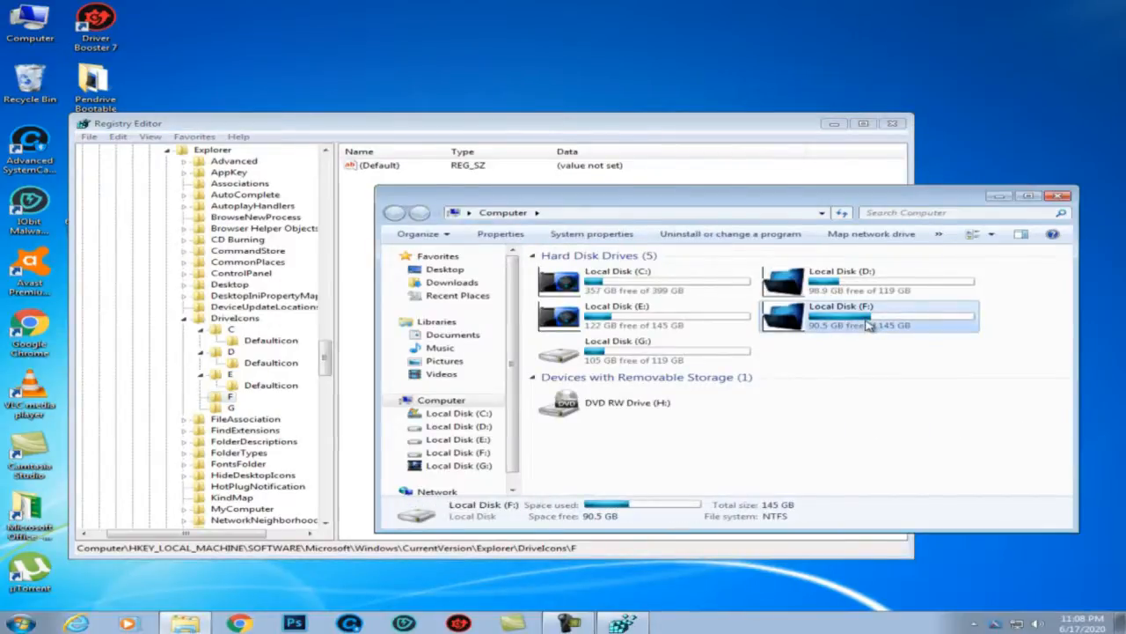
right_click(874, 324)
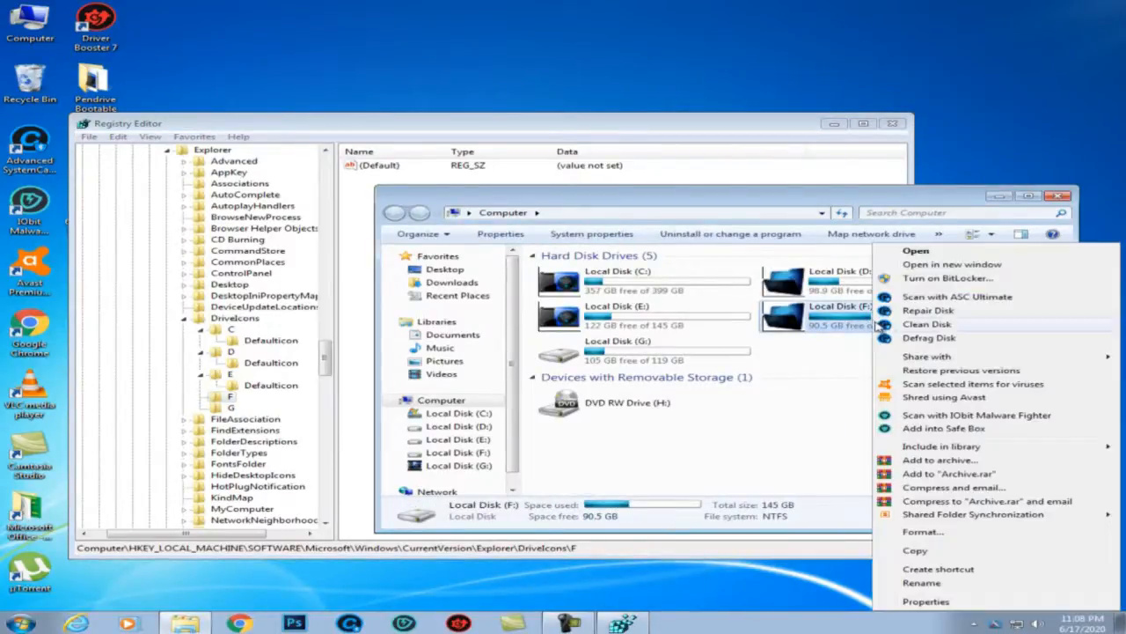
left_click(809, 357)
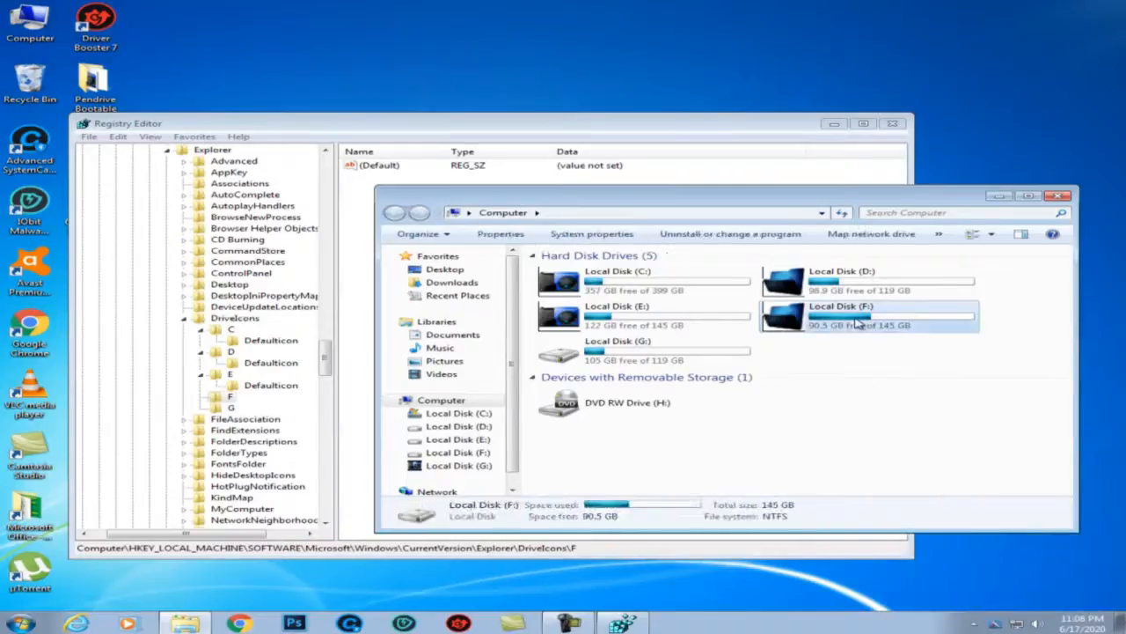
right_click(870, 361)
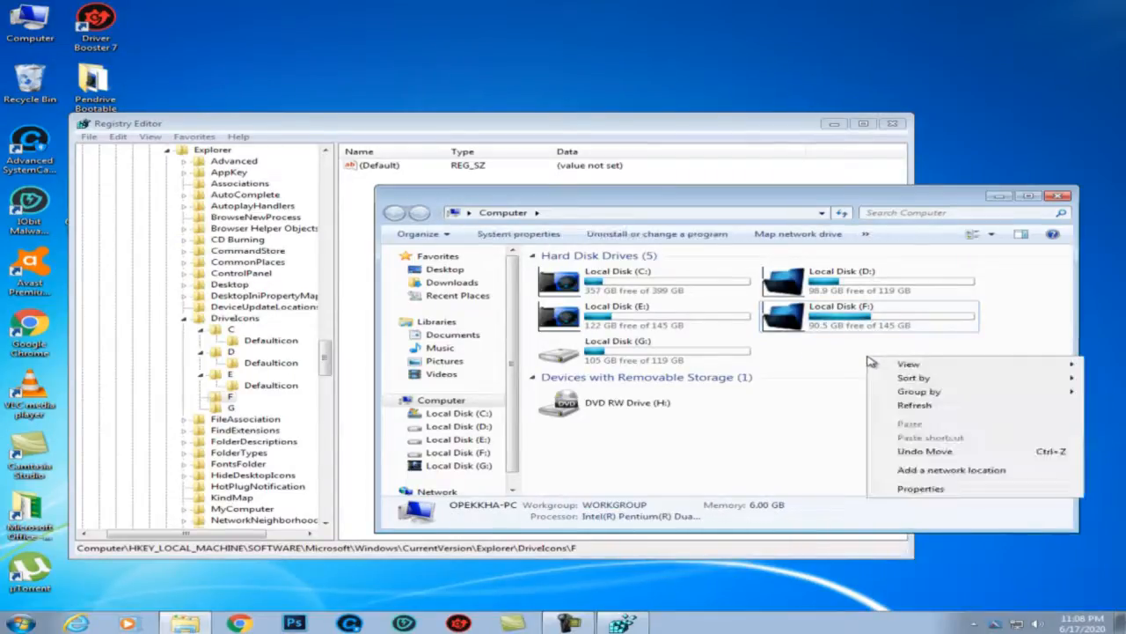
left_click(935, 409)
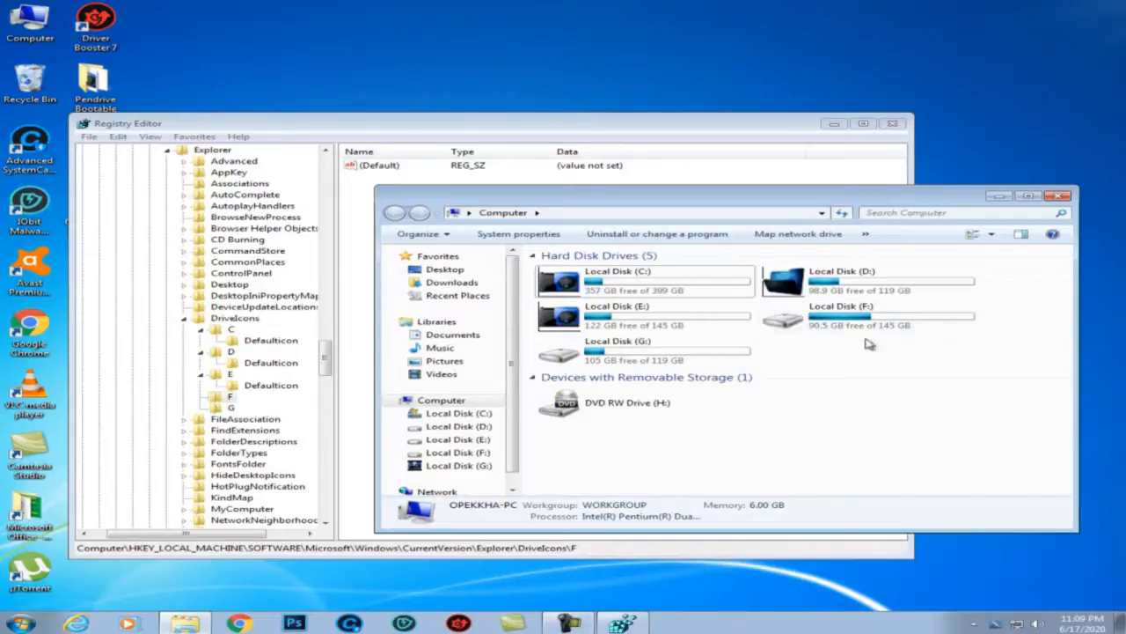
Delete the Defaulticon subkey under the E key in DriveIcons.
left_click(632, 322)
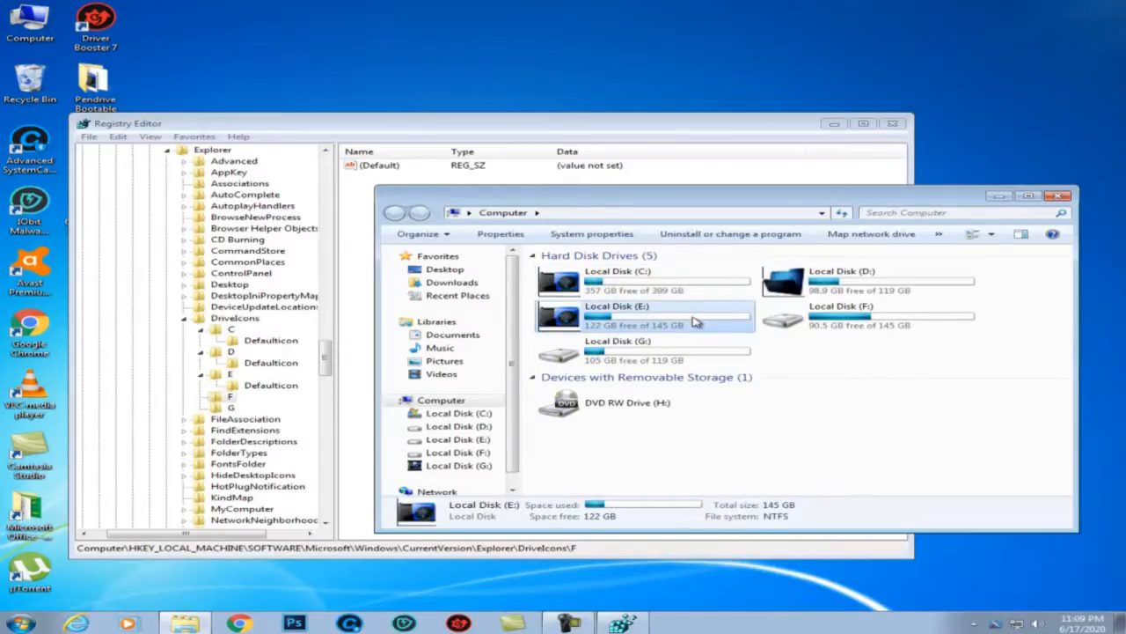
left_click(273, 386)
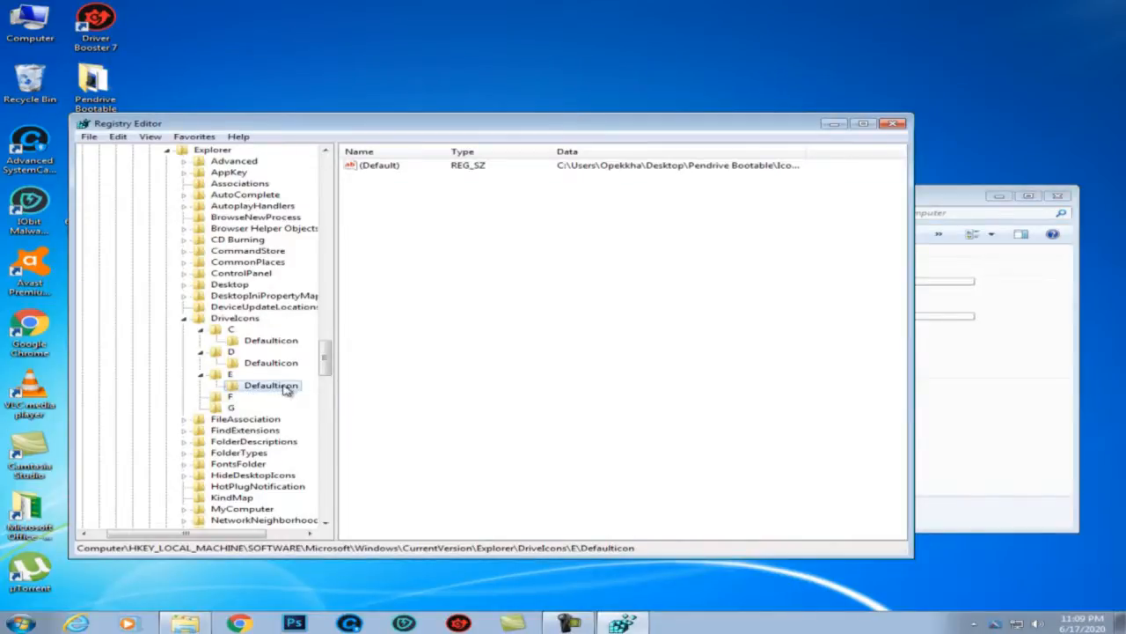
right_click(287, 390)
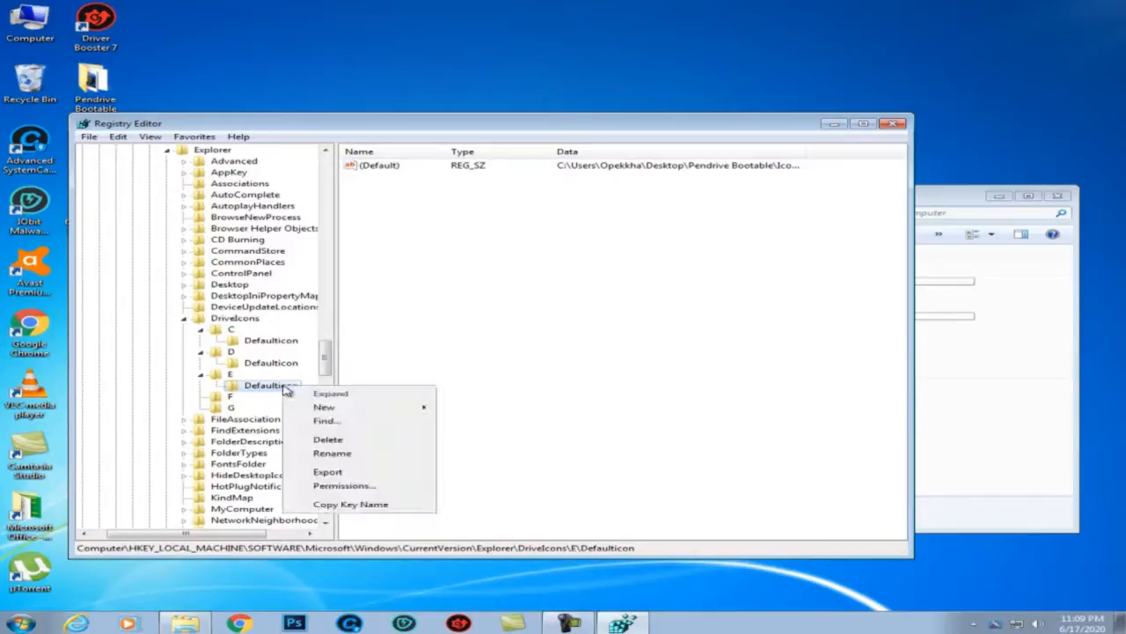
left_click(343, 446)
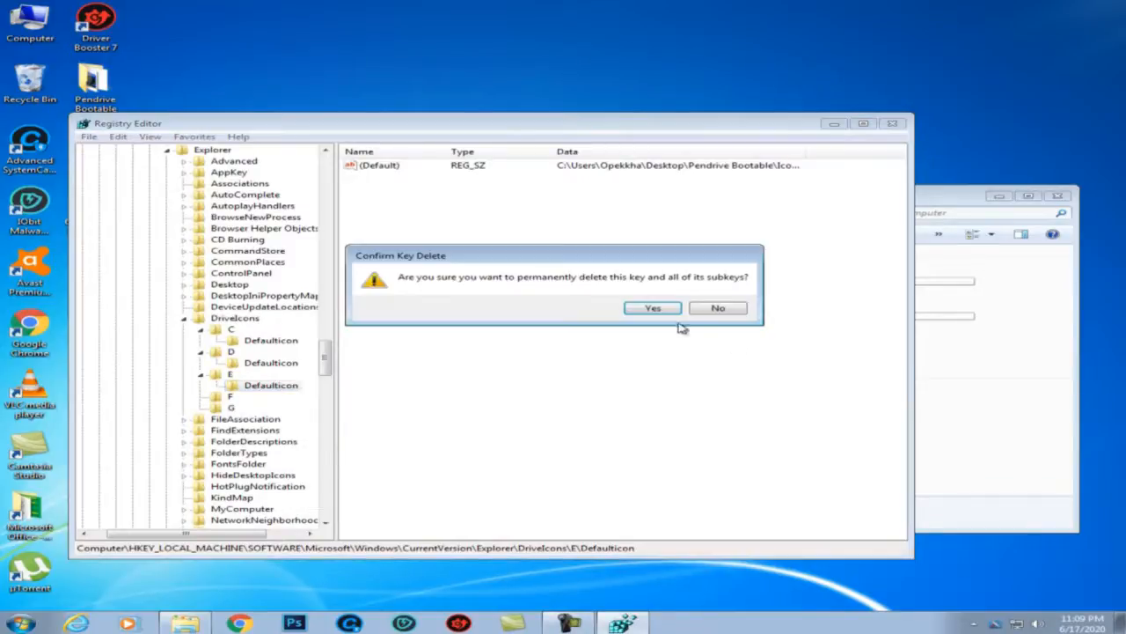
left_click(653, 308)
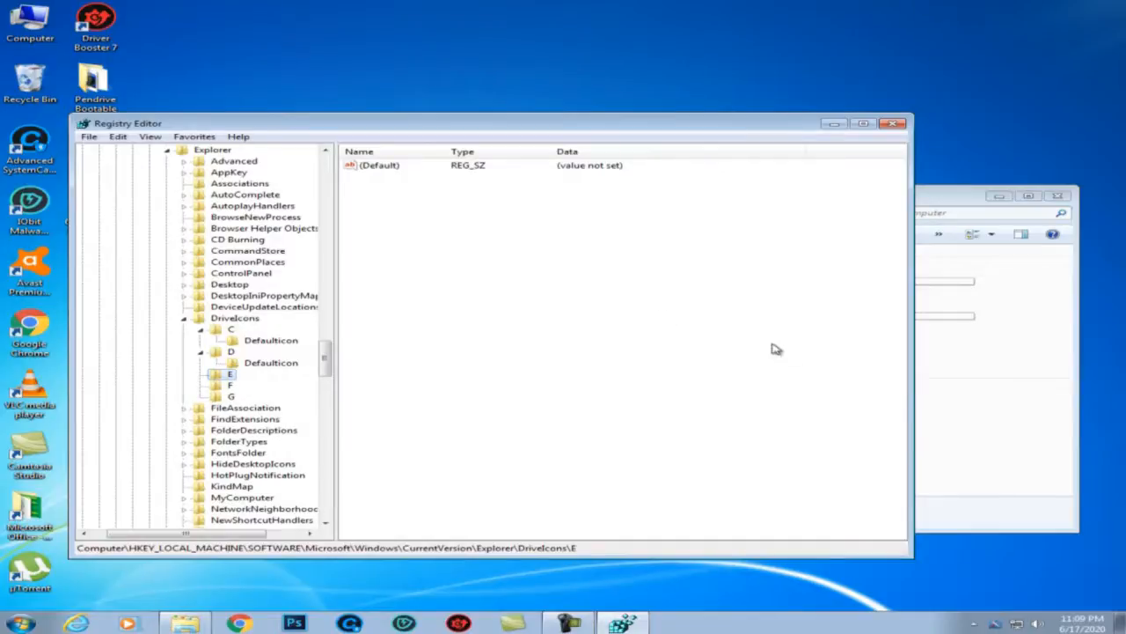
Switch to the Computer window and refresh it to restore drive E's default icon.
left_click(954, 384)
left_click(910, 380)
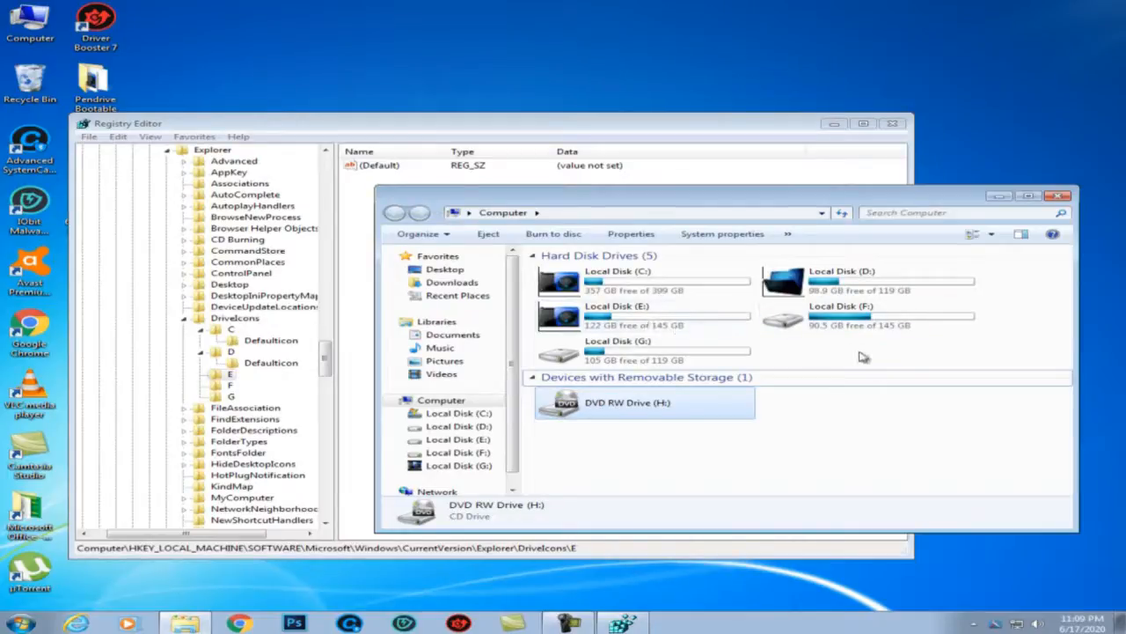
right_click(873, 421)
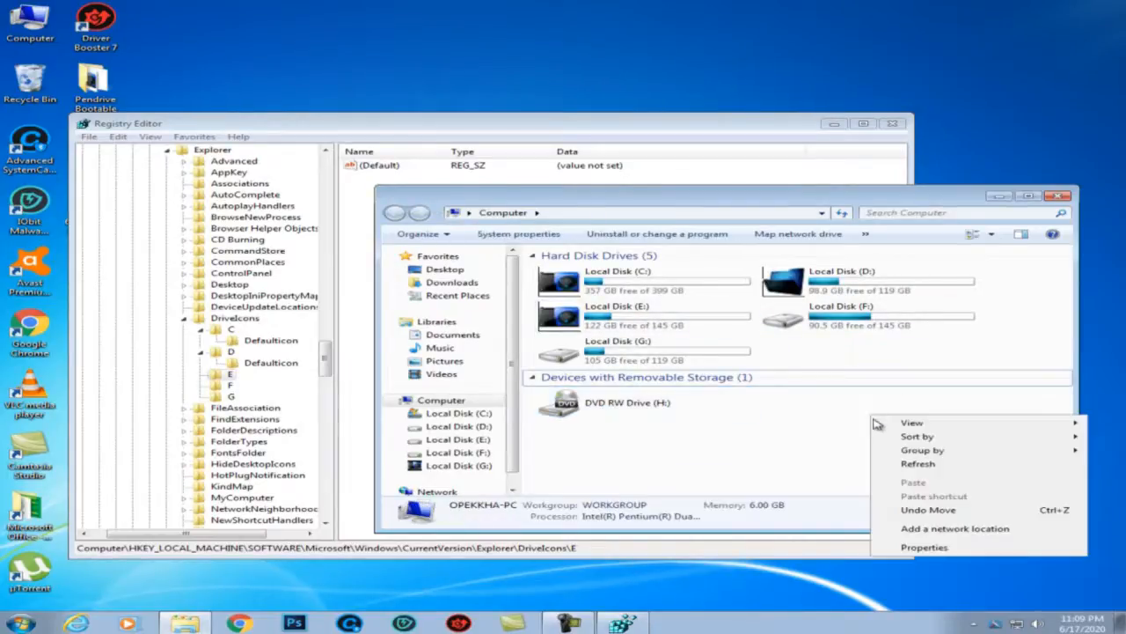
left_click(919, 464)
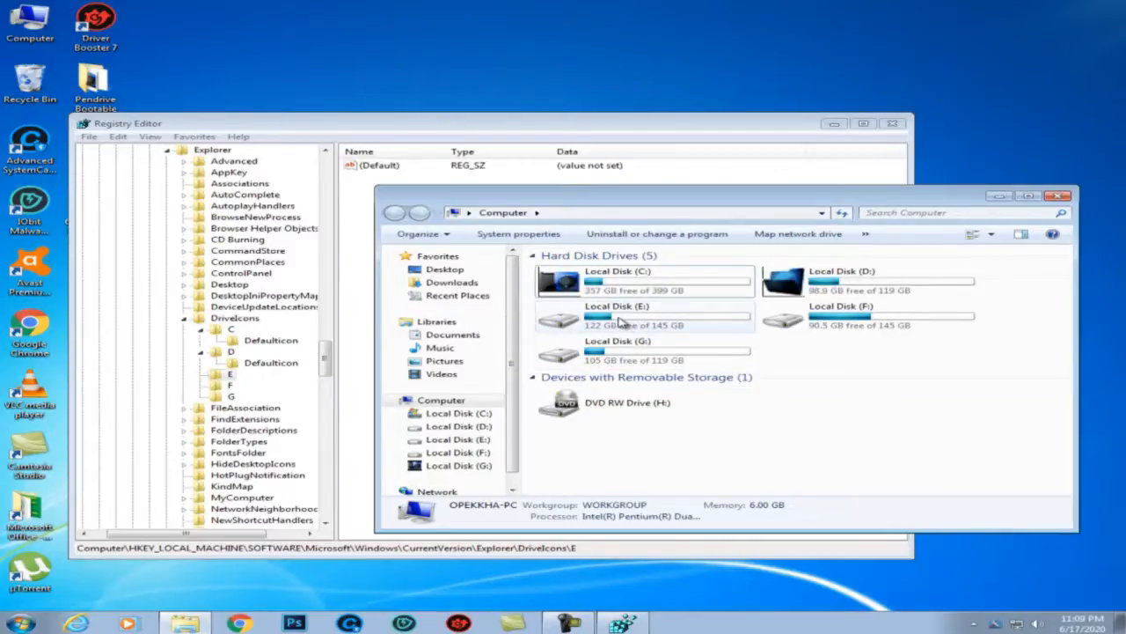
Delete the Defaulticon subkey under the D key in DriveIcons.
left_click(271, 362)
right_click(275, 368)
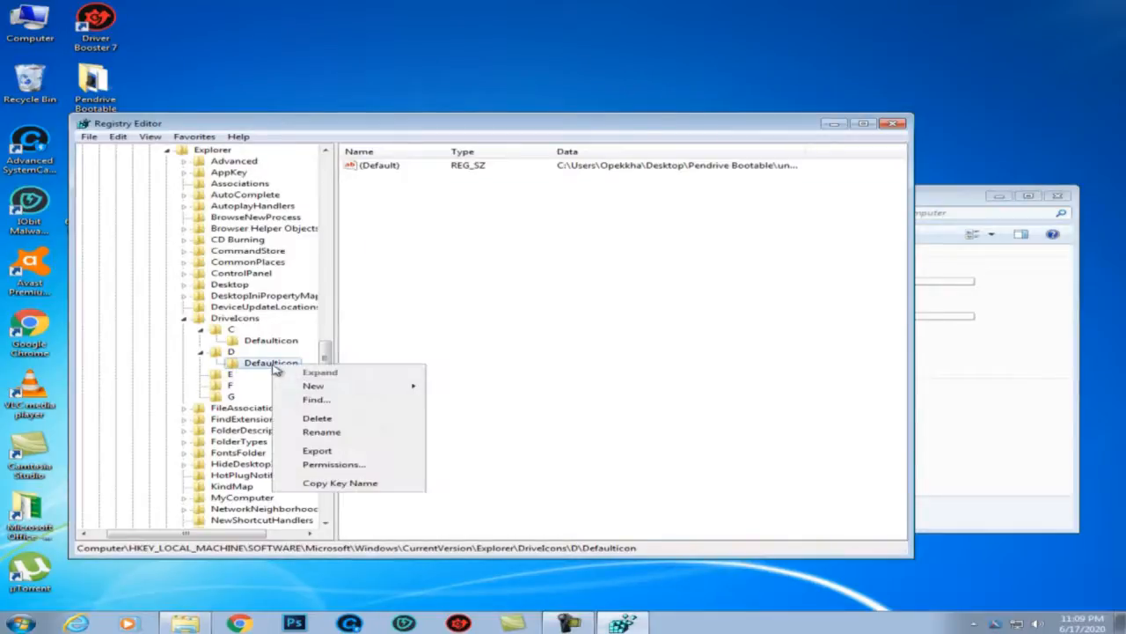
left_click(315, 420)
left_click(650, 310)
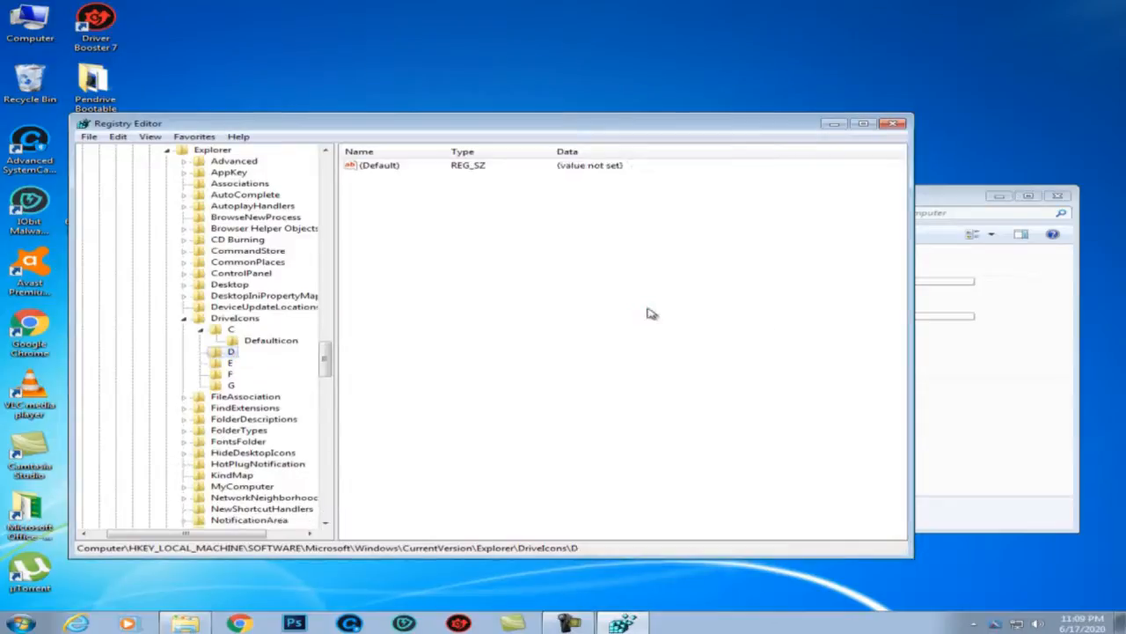
Switch to the Computer window and refresh it to restore drive D's default icon.
left_click(1002, 380)
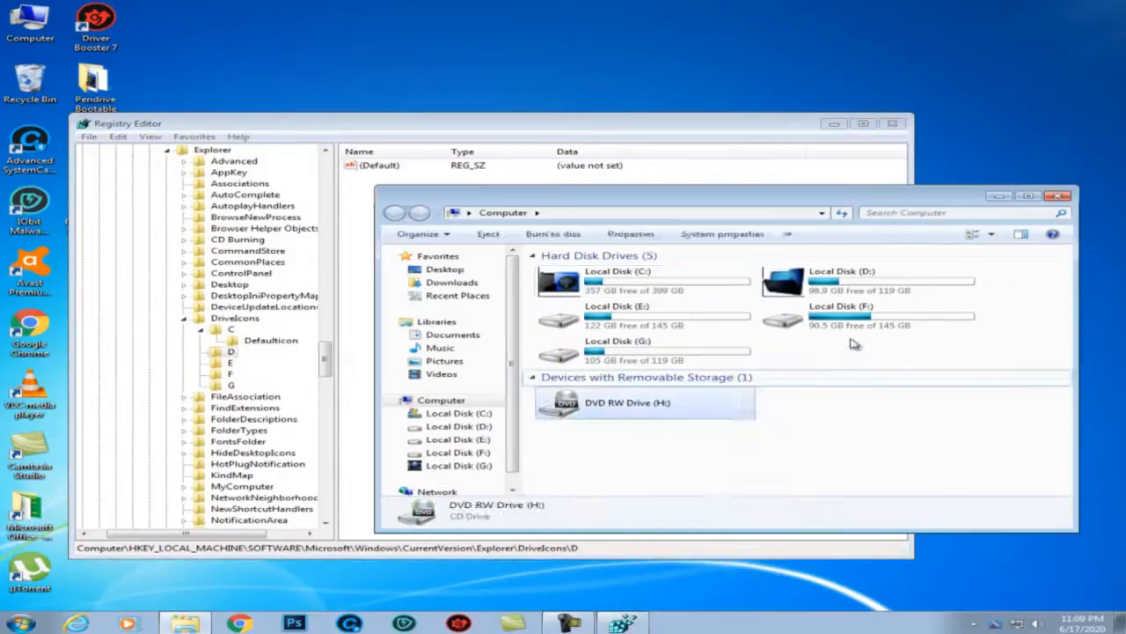
left_click(849, 290)
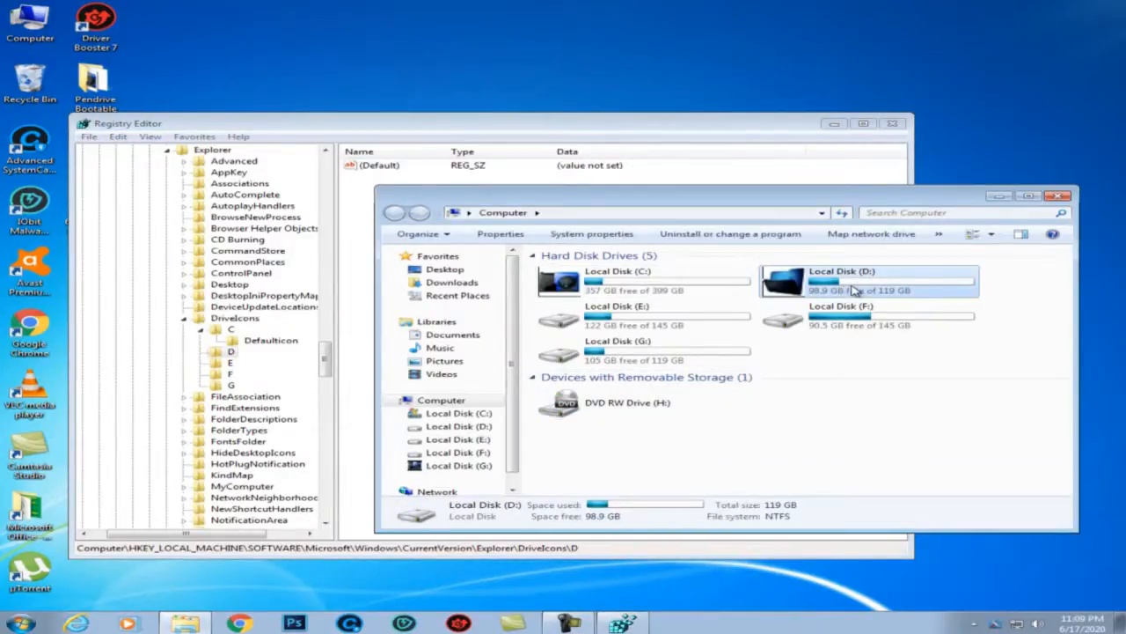
left_click(932, 405)
right_click(933, 405)
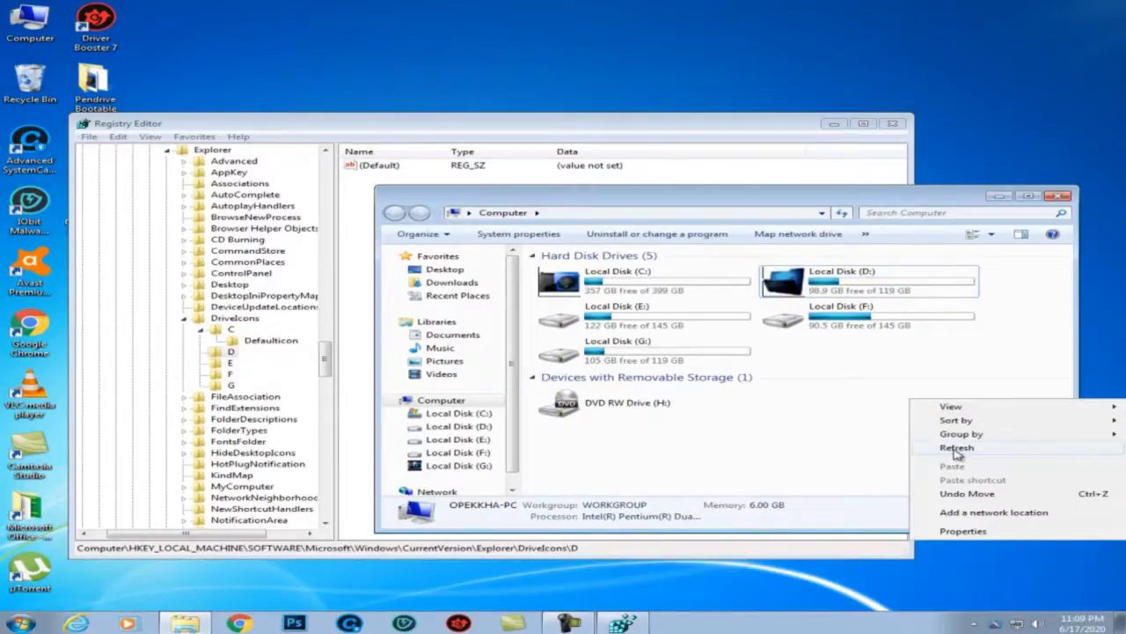
left_click(956, 449)
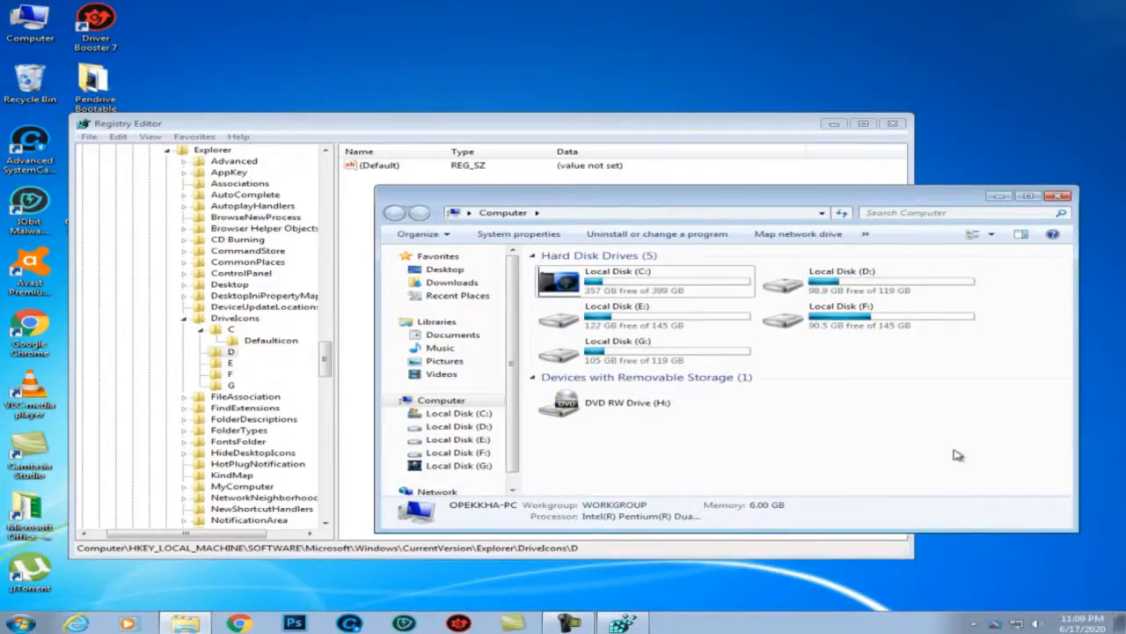
Delete the Defaulticon subkey under the C key in DriveIcons.
left_click(647, 291)
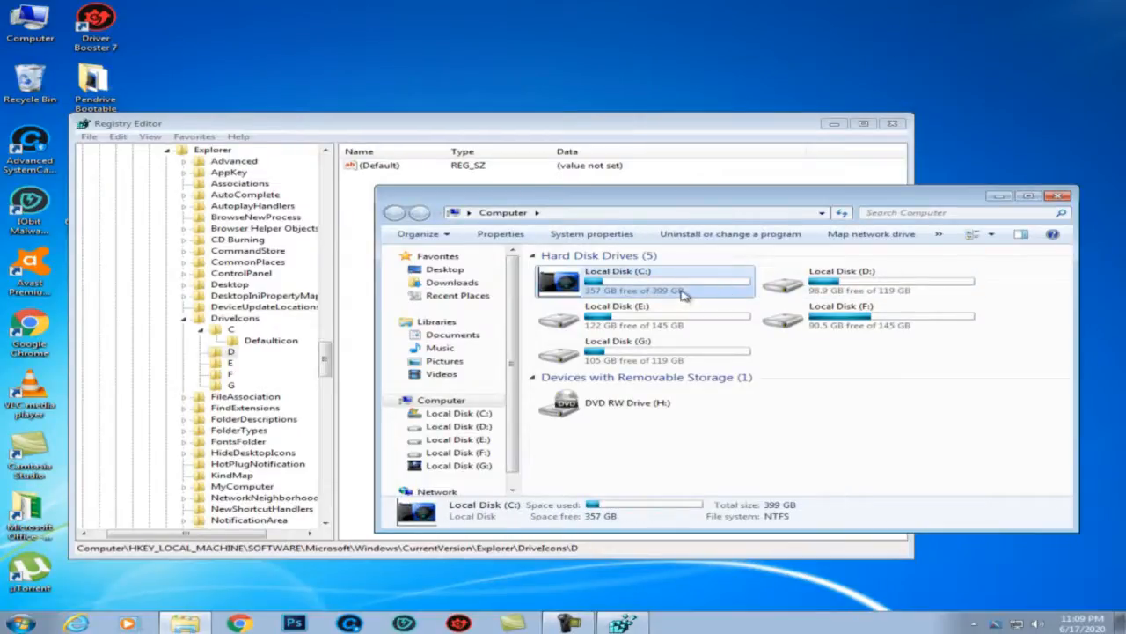
left_click(259, 346)
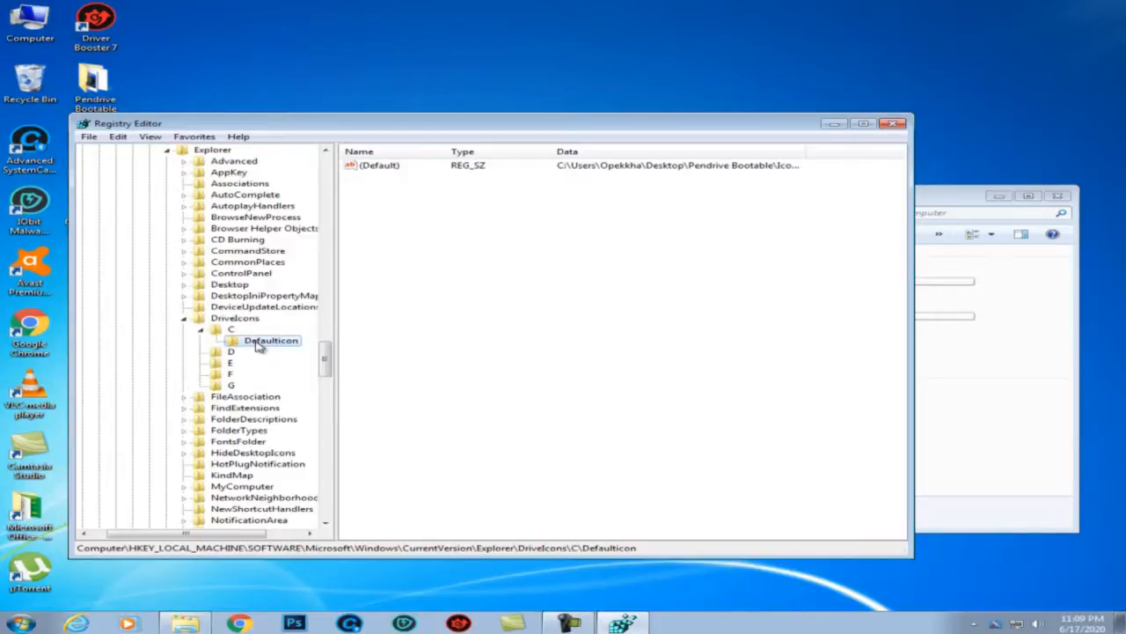
right_click(258, 345)
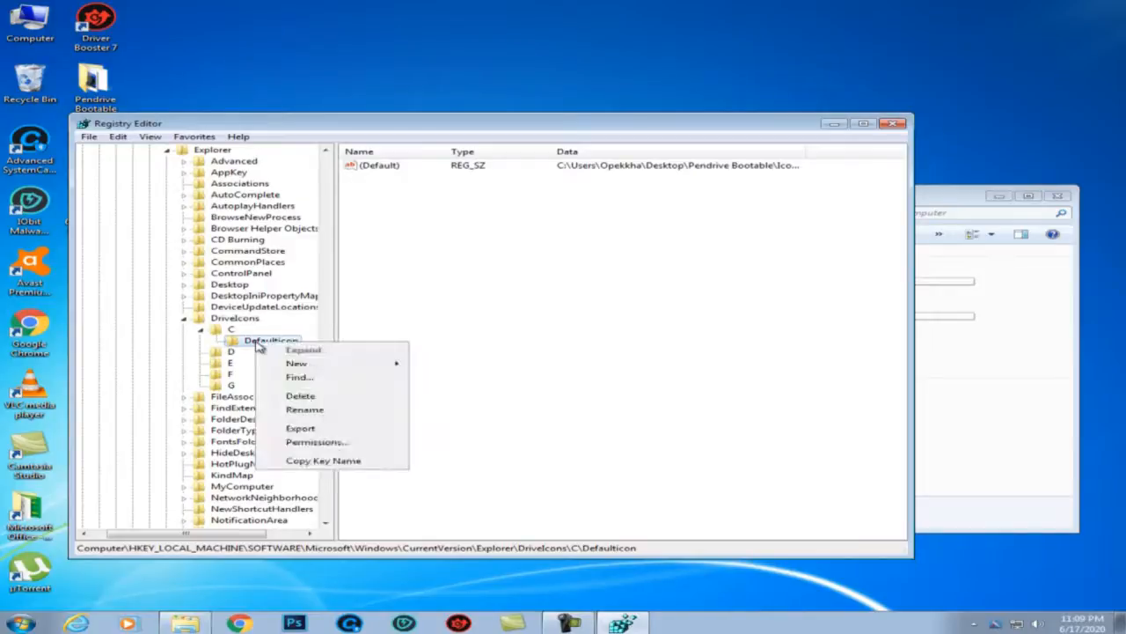
left_click(300, 397)
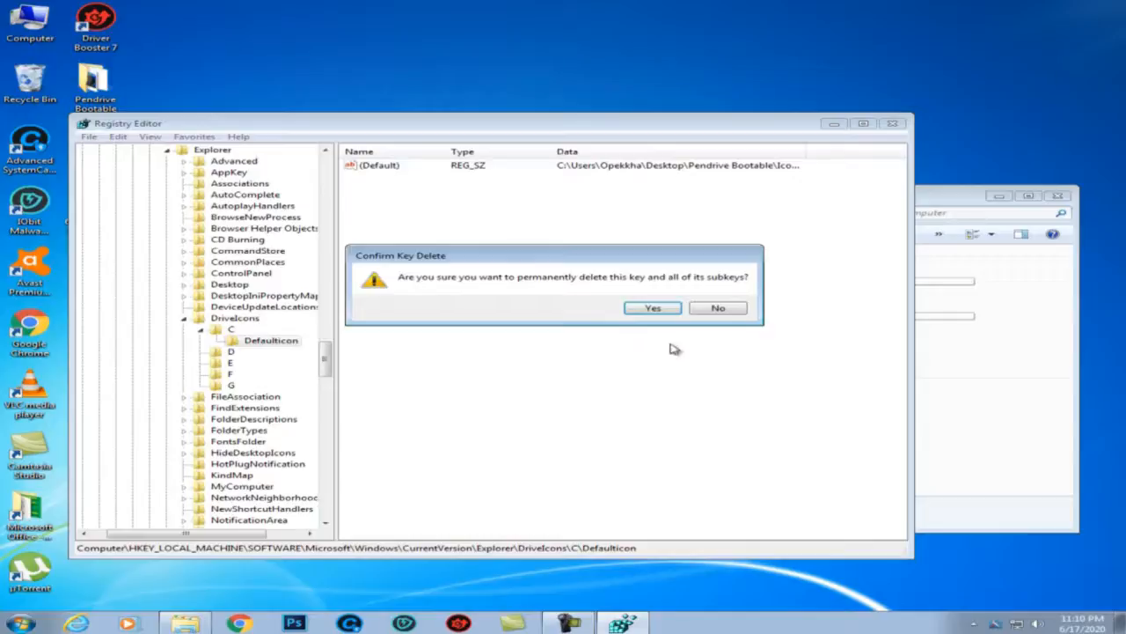
left_click(656, 310)
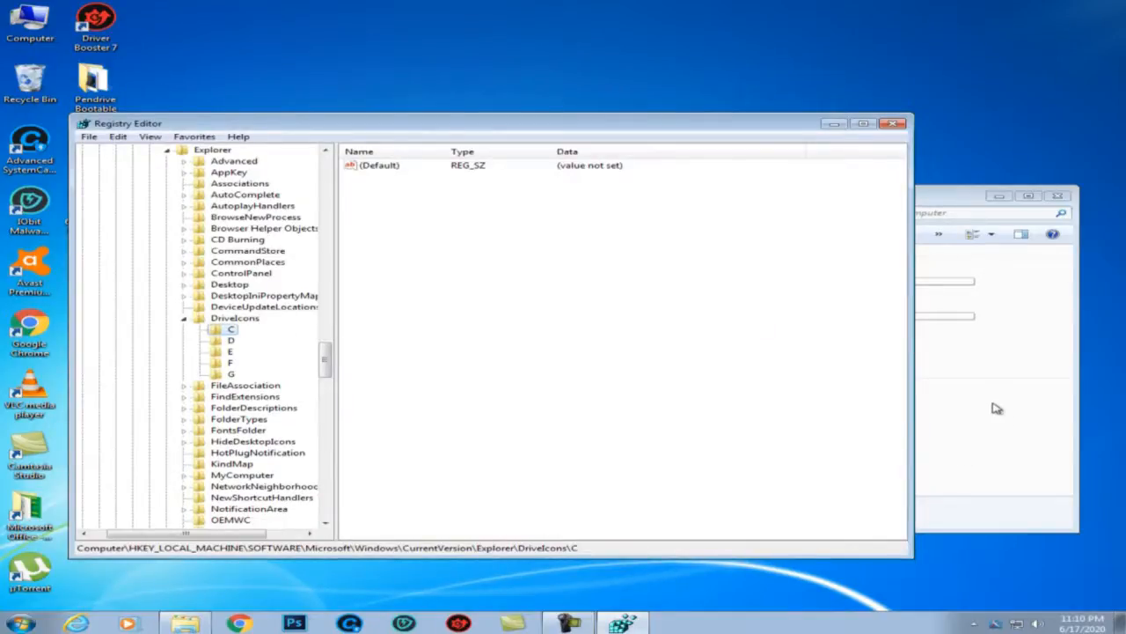
Switch to the Computer window and refresh it to restore drive C's default icon.
left_click(995, 405)
left_click(672, 289)
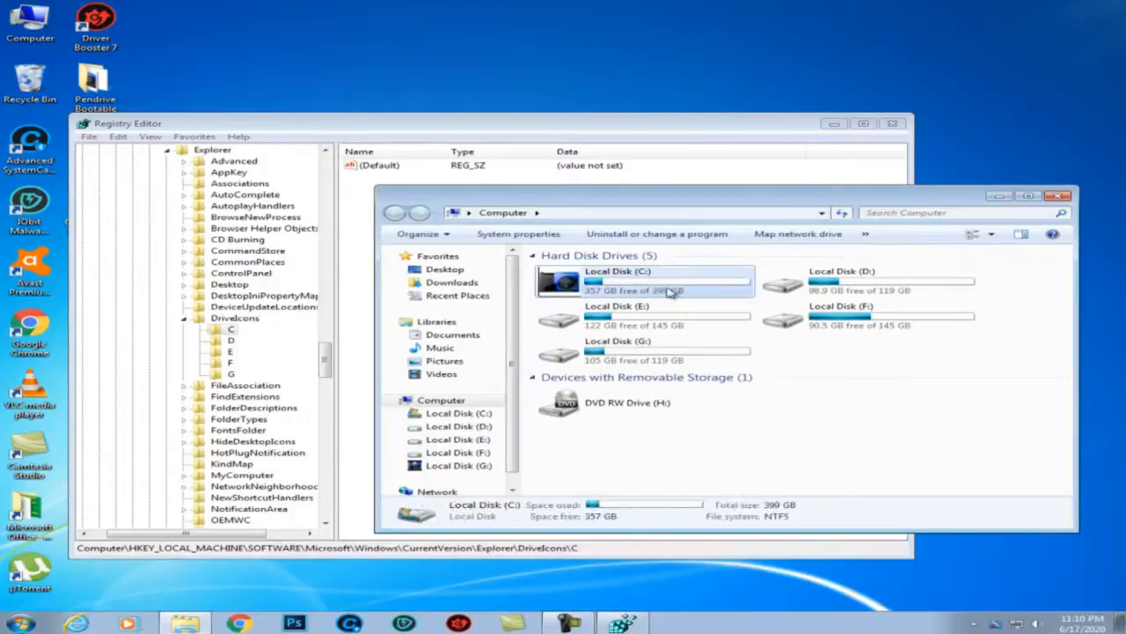
left_click(907, 420)
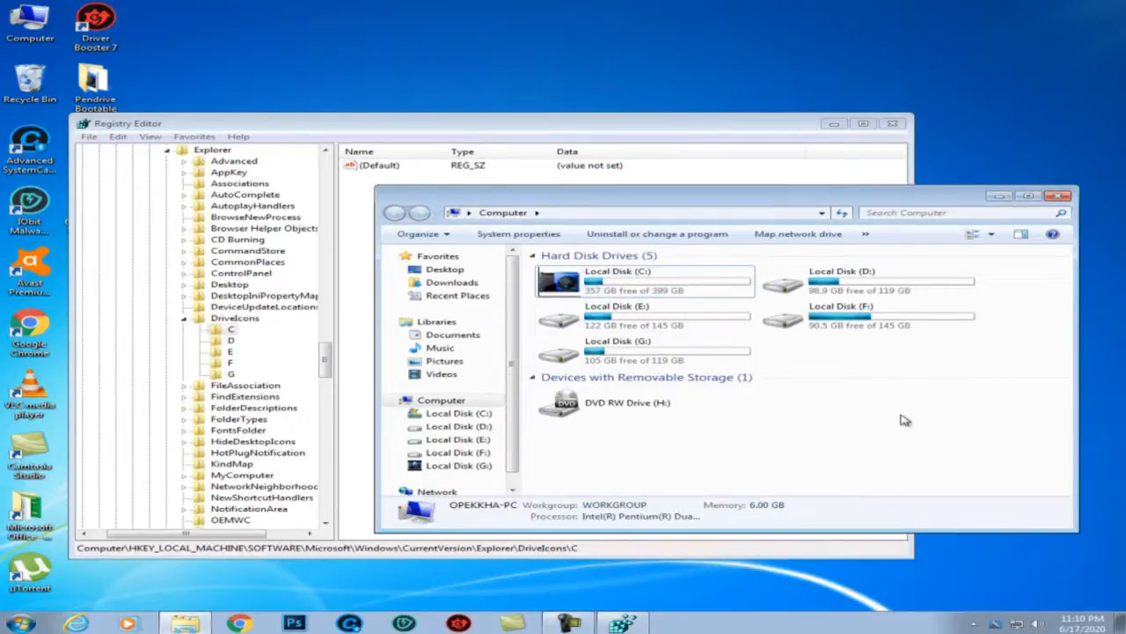
right_click(907, 420)
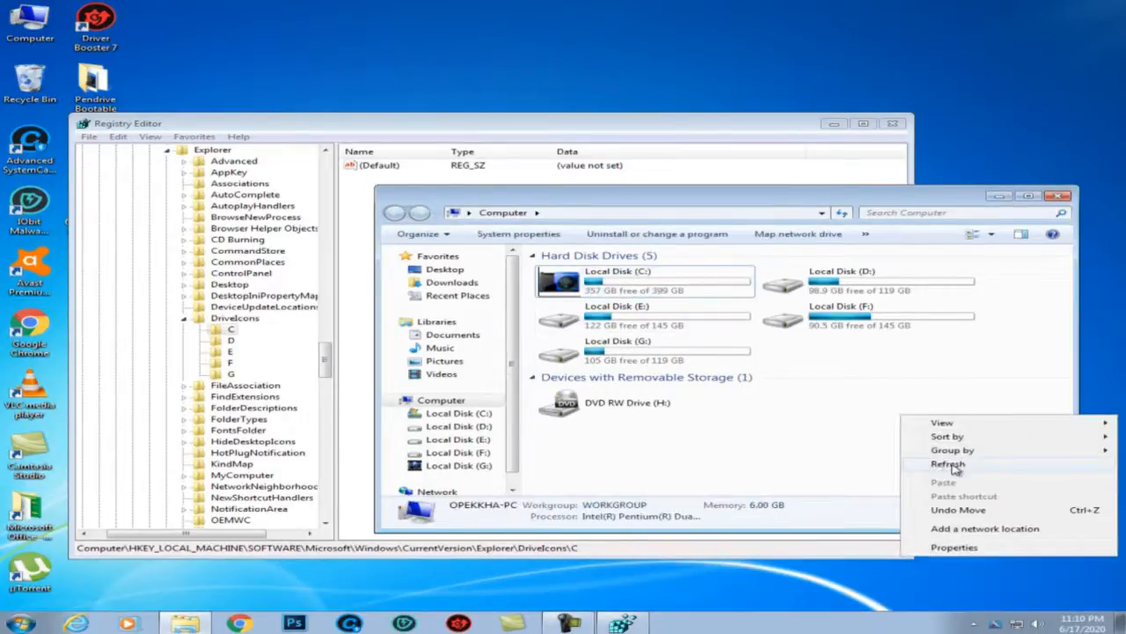
left_click(935, 464)
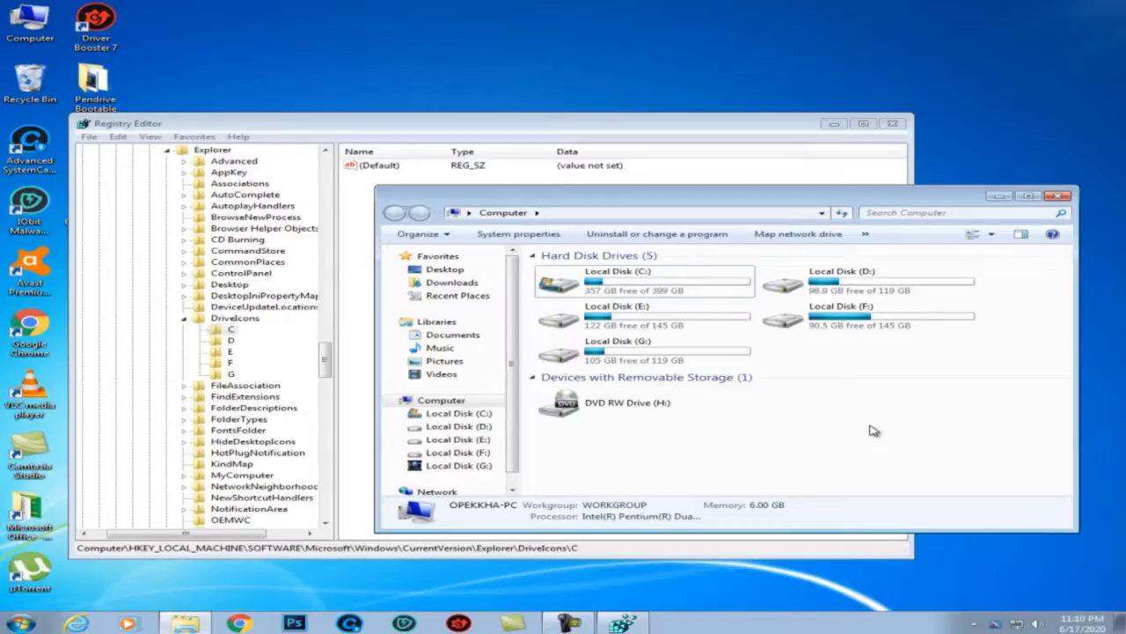
Delete the C key itself from DriveIcons in the Registry Editor.
left_click(227, 332)
right_click(227, 332)
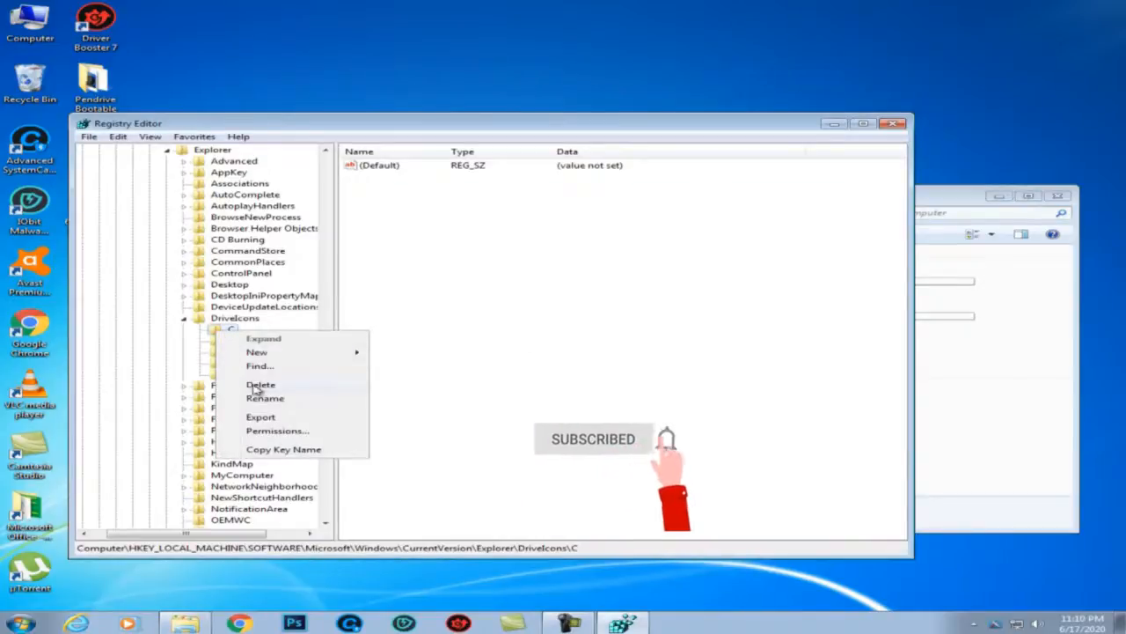
left_click(321, 381)
left_click(652, 308)
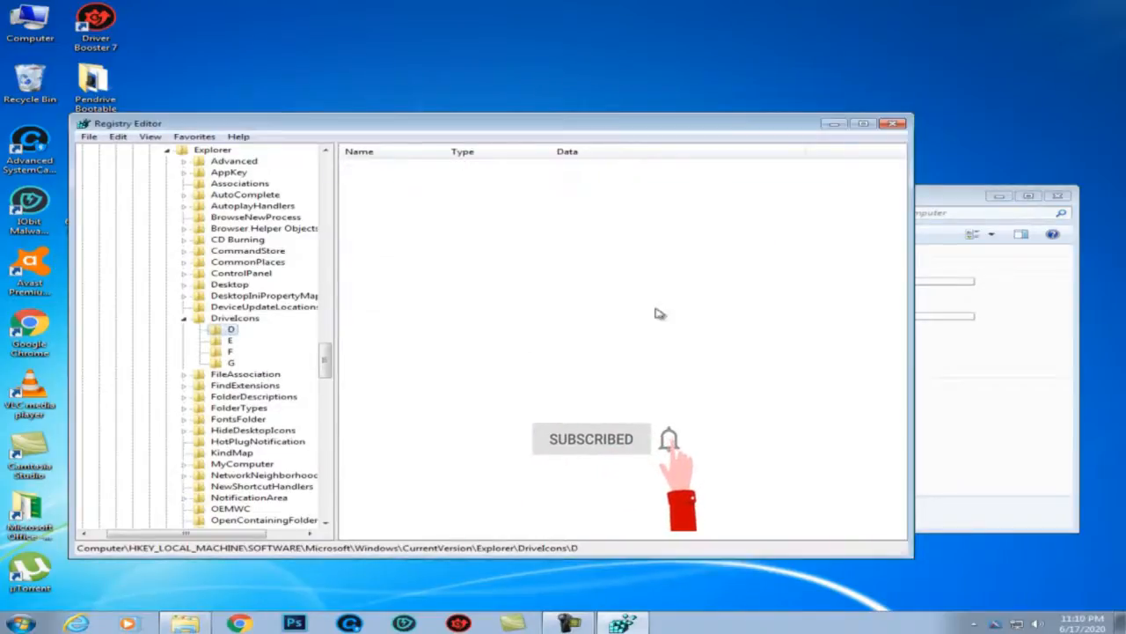
Delete the D and E keys from under DriveIcons in the registry.
right_click(227, 331)
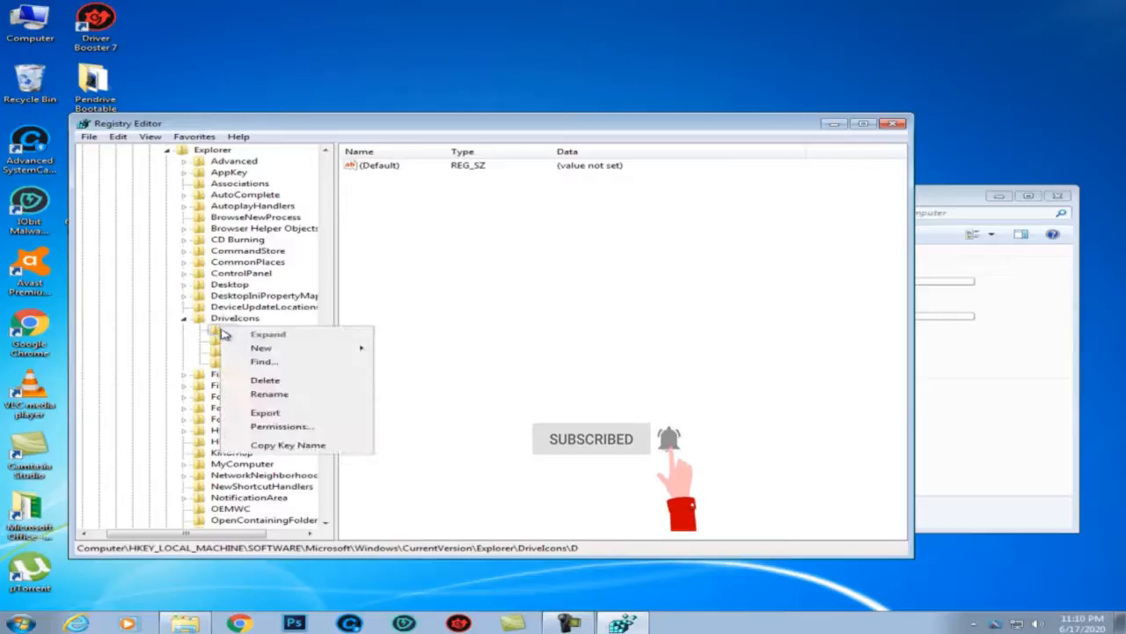
left_click(260, 384)
left_click(651, 308)
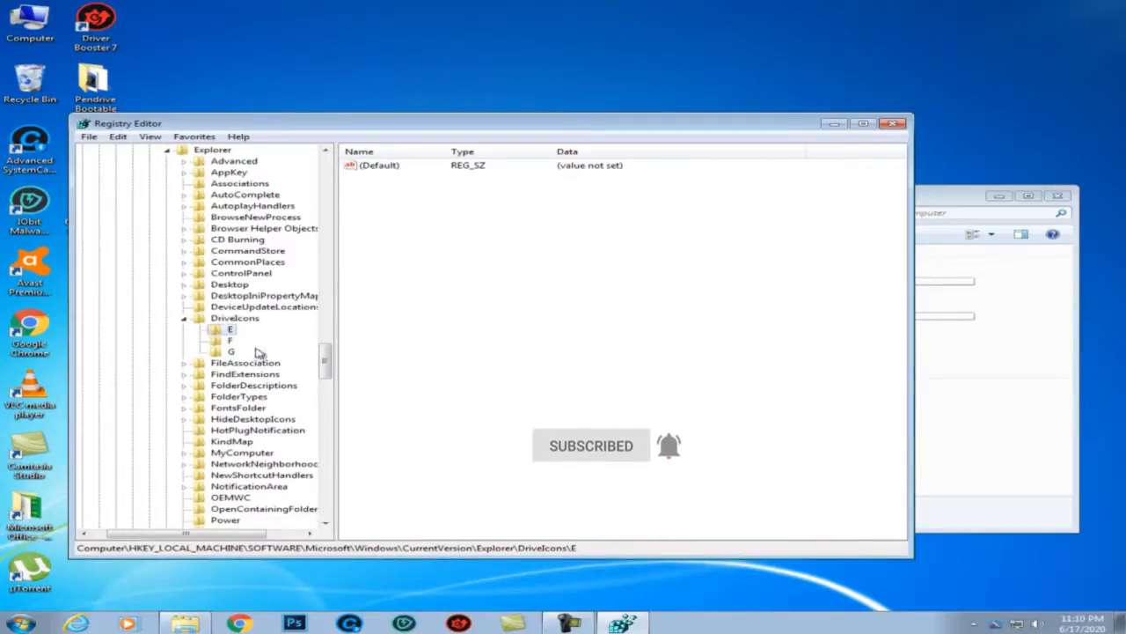
right_click(226, 332)
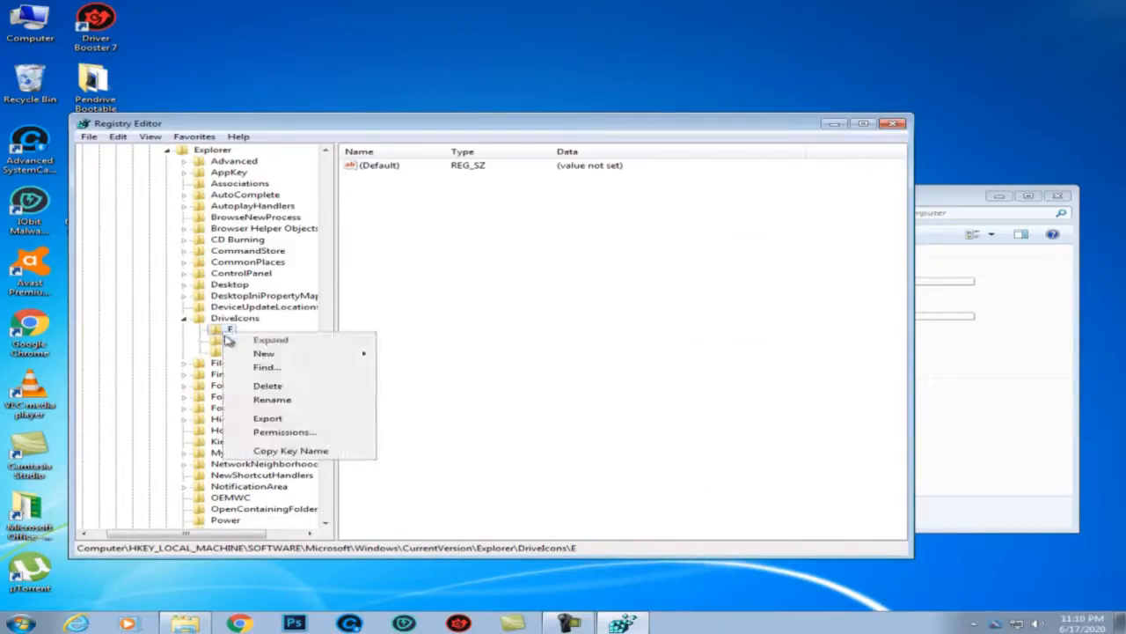
left_click(266, 387)
left_click(655, 307)
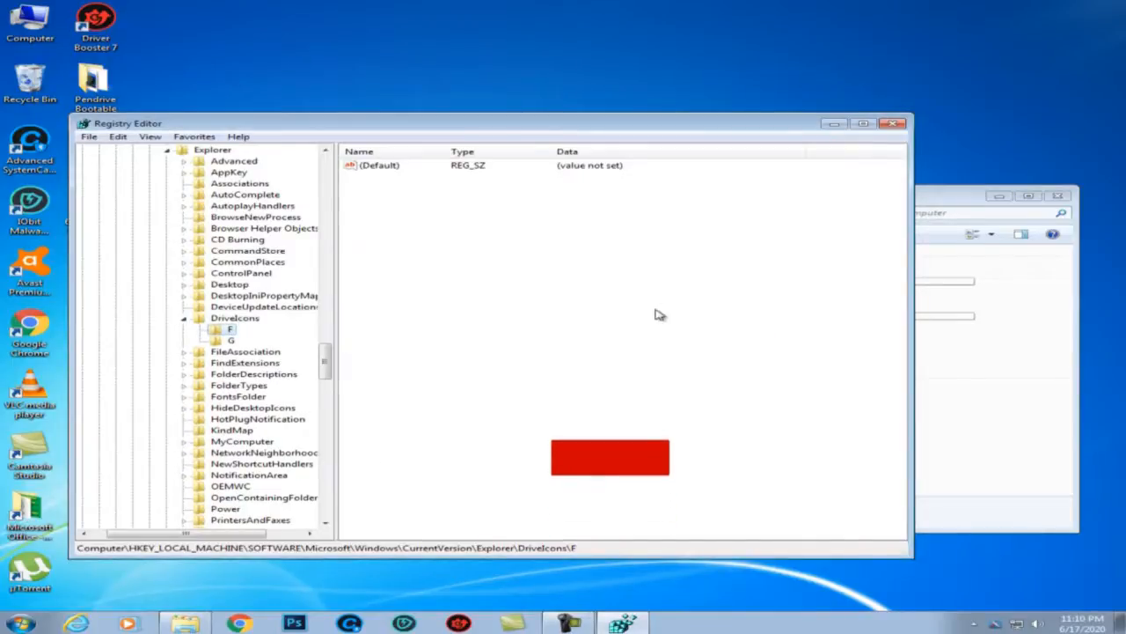
Delete the remaining F and G keys from under DriveIcons and close the Registry Editor.
right_click(231, 330)
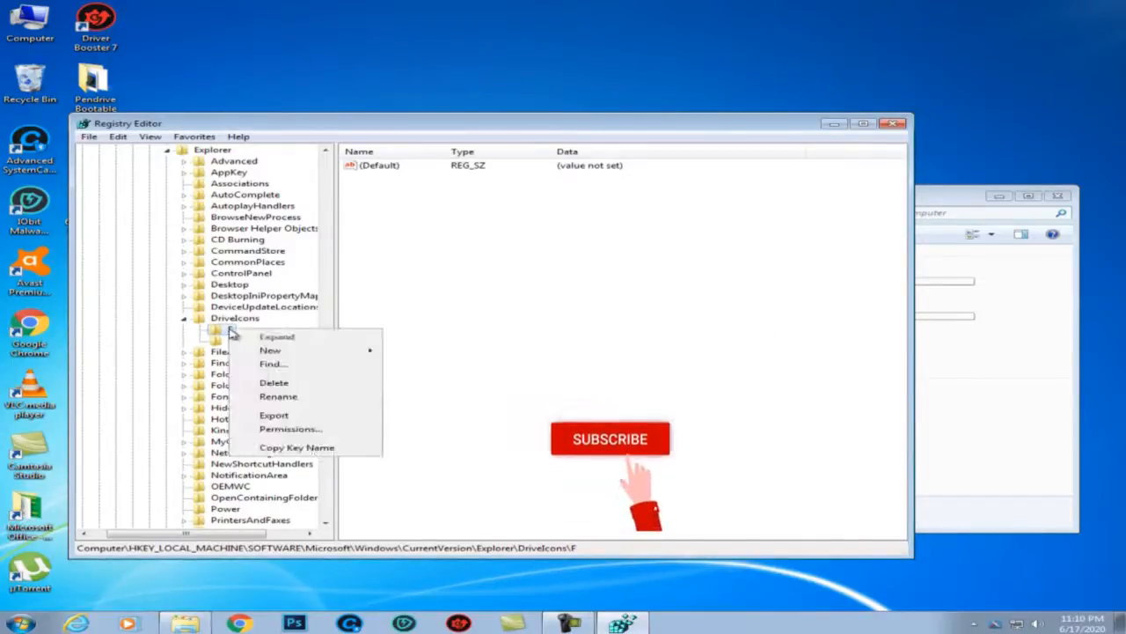
left_click(268, 383)
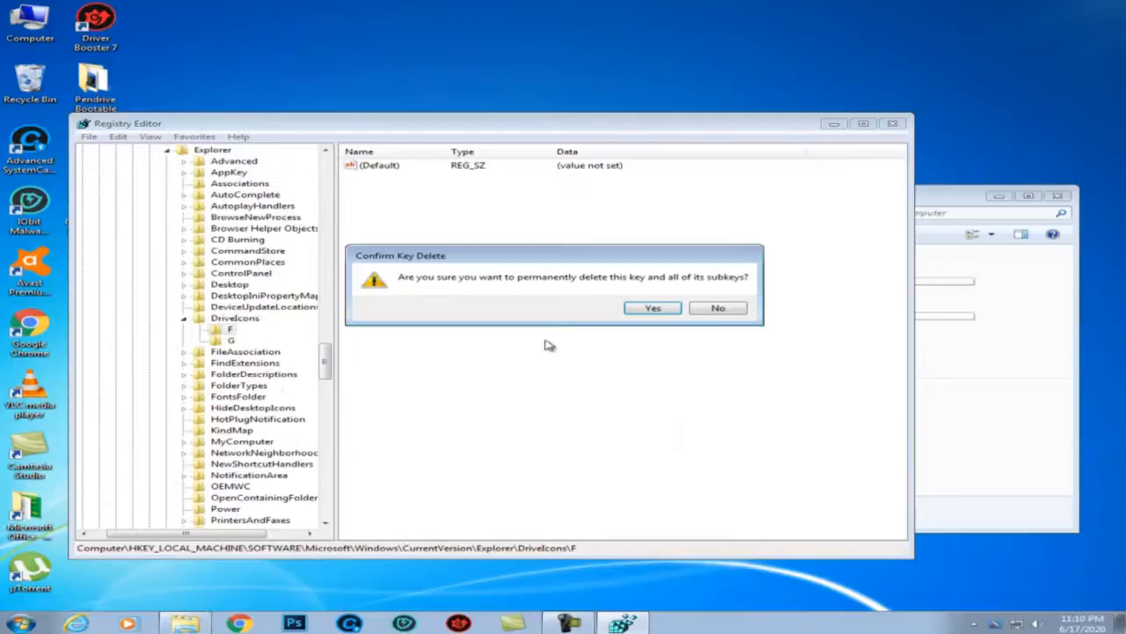
left_click(649, 308)
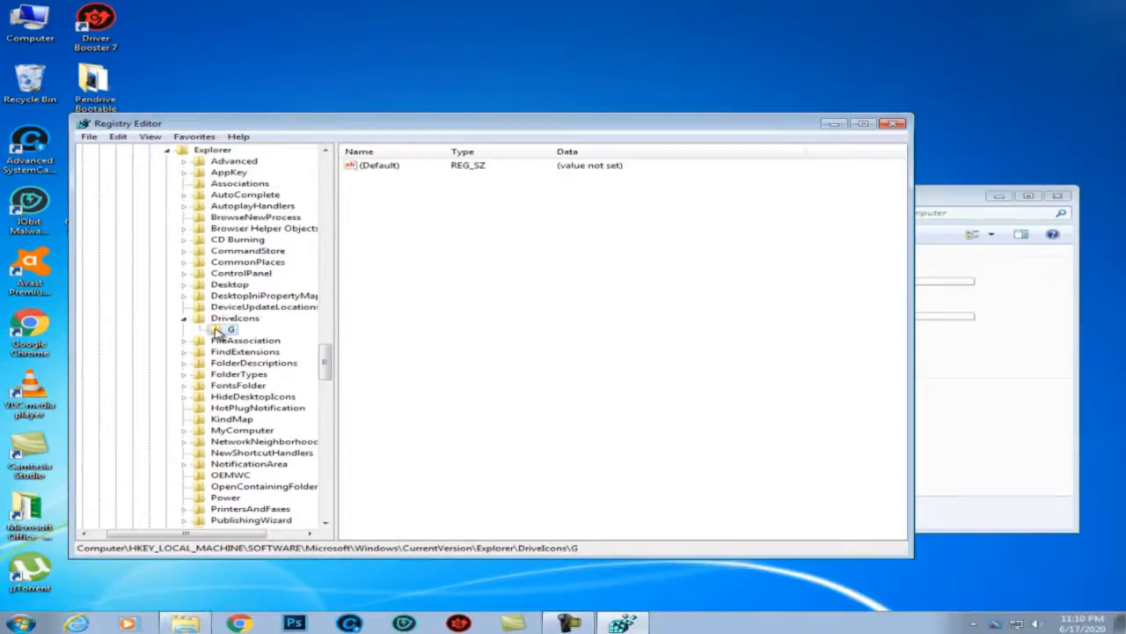
right_click(220, 332)
left_click(257, 384)
left_click(676, 310)
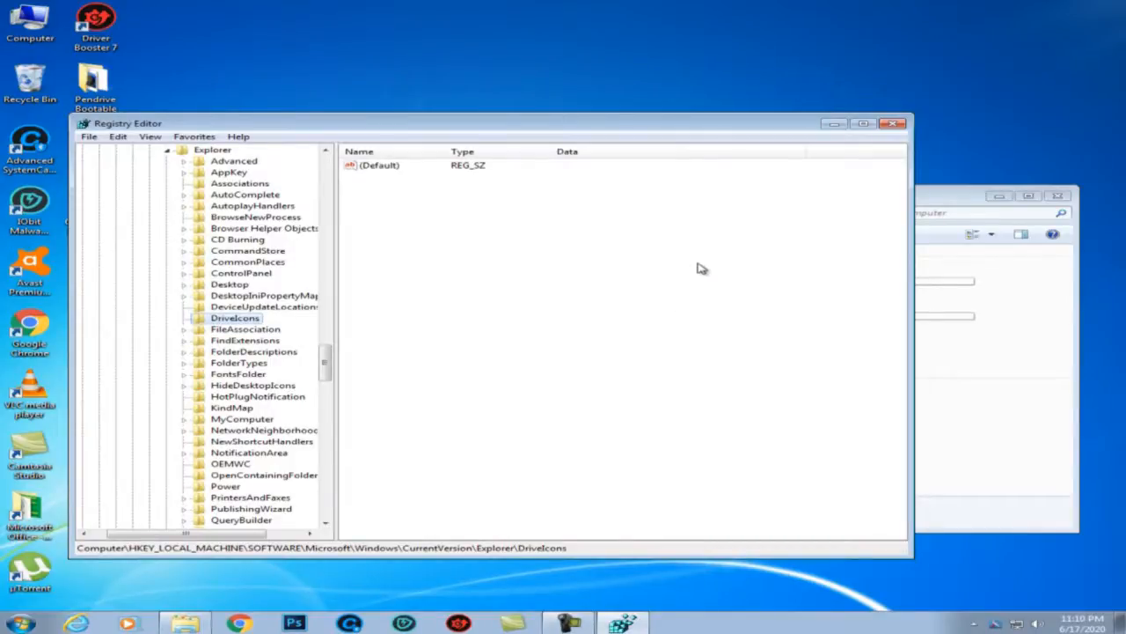
left_click(895, 125)
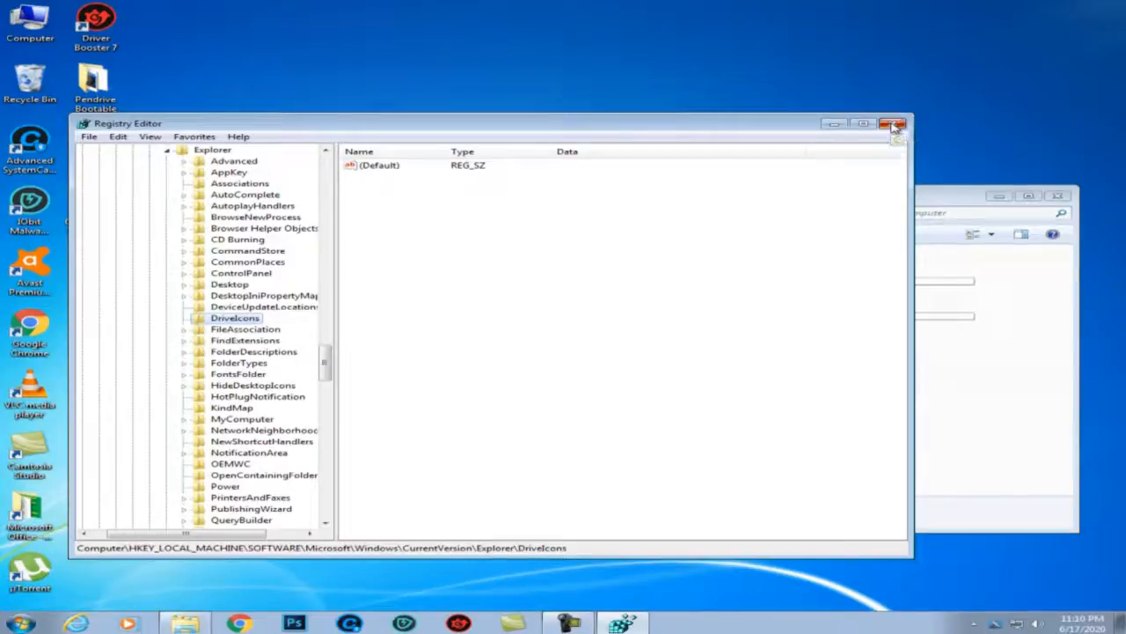